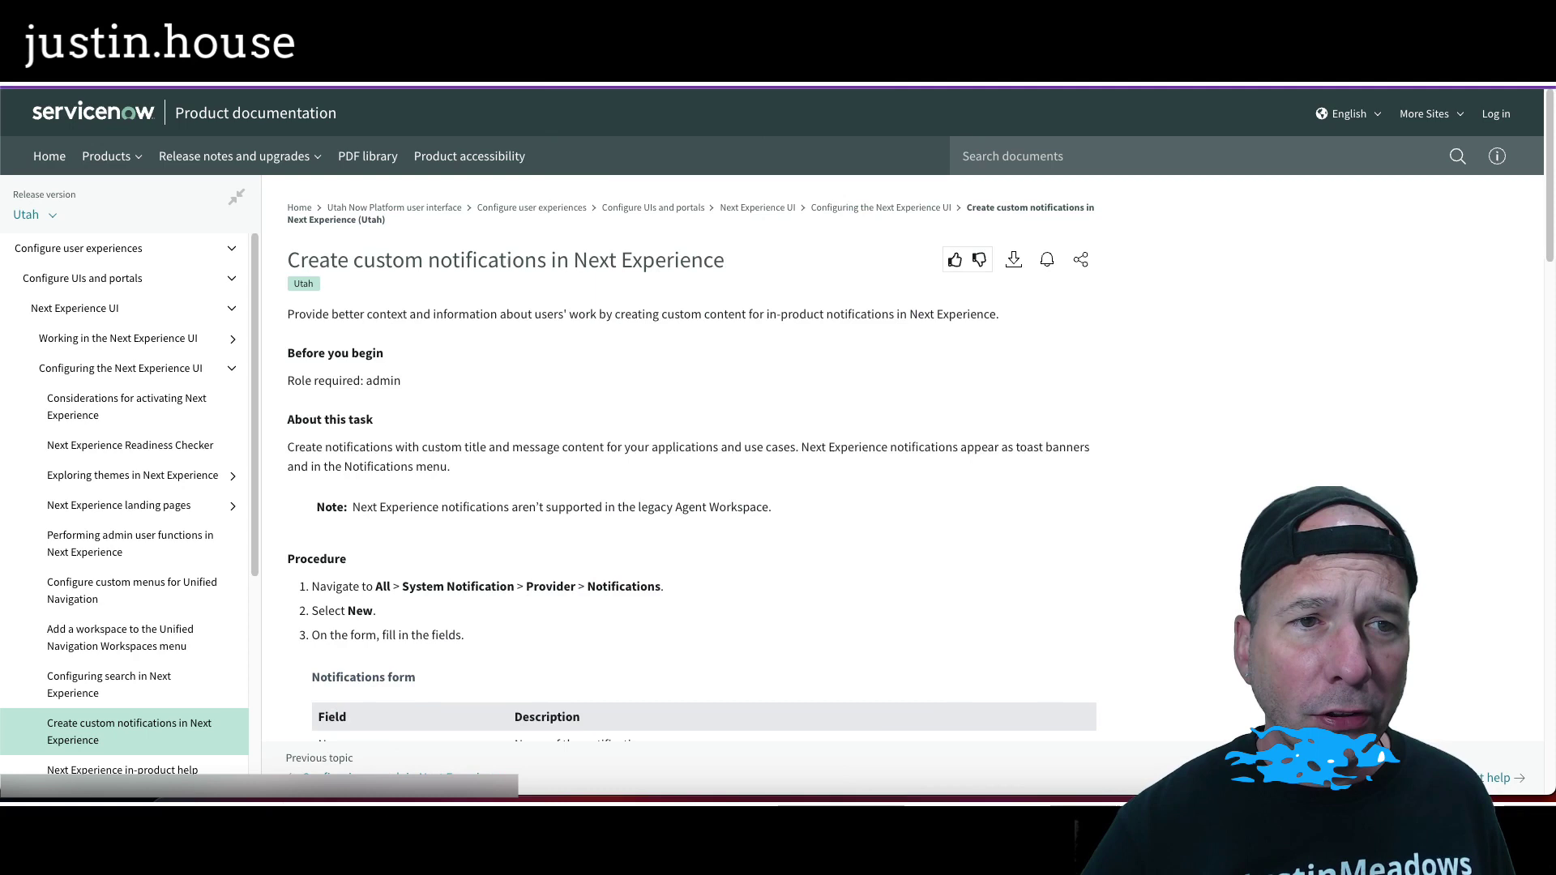
- Outline the page title and first procedure steps of 'Create custom notifications in Next Experience', then clear the annotations
{"action": "mouse_move", "coordinate": [264, 215]}
{"action": "left_mouse_down"}
{"action": "mouse_move", "coordinate": [598, 339]}
{"action": "mouse_move", "coordinate": [762, 290]}
{"action": "left_mouse_up"}
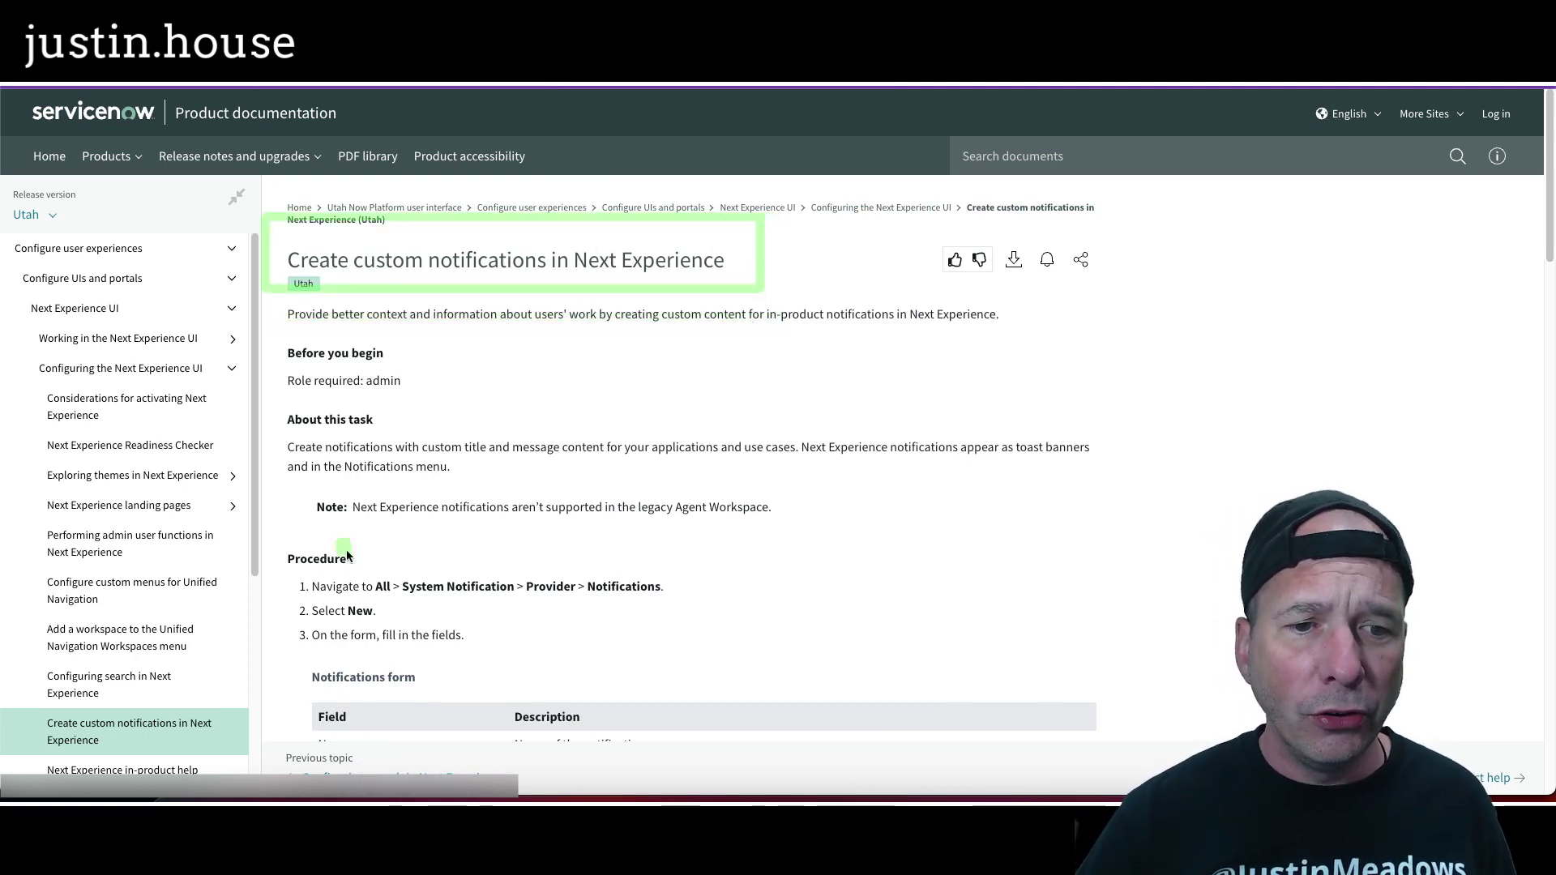
{"action": "mouse_move", "coordinate": [347, 551]}
{"action": "left_mouse_down"}
{"action": "mouse_move", "coordinate": [714, 600]}
{"action": "mouse_move", "coordinate": [702, 616]}
{"action": "left_mouse_up"}
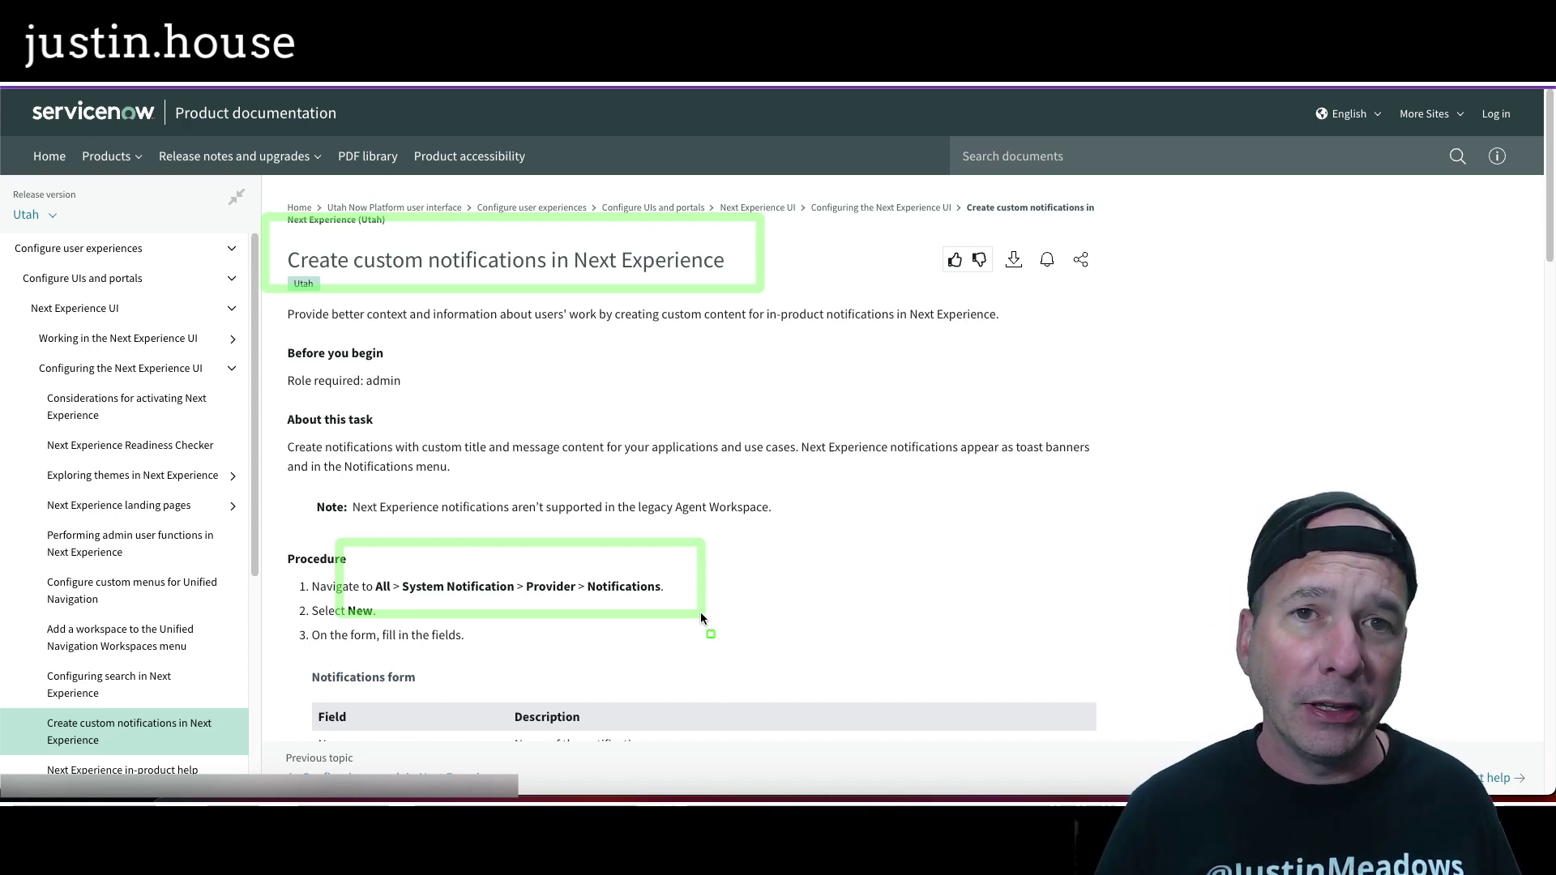
{"action": "key", "text": "Escape"}
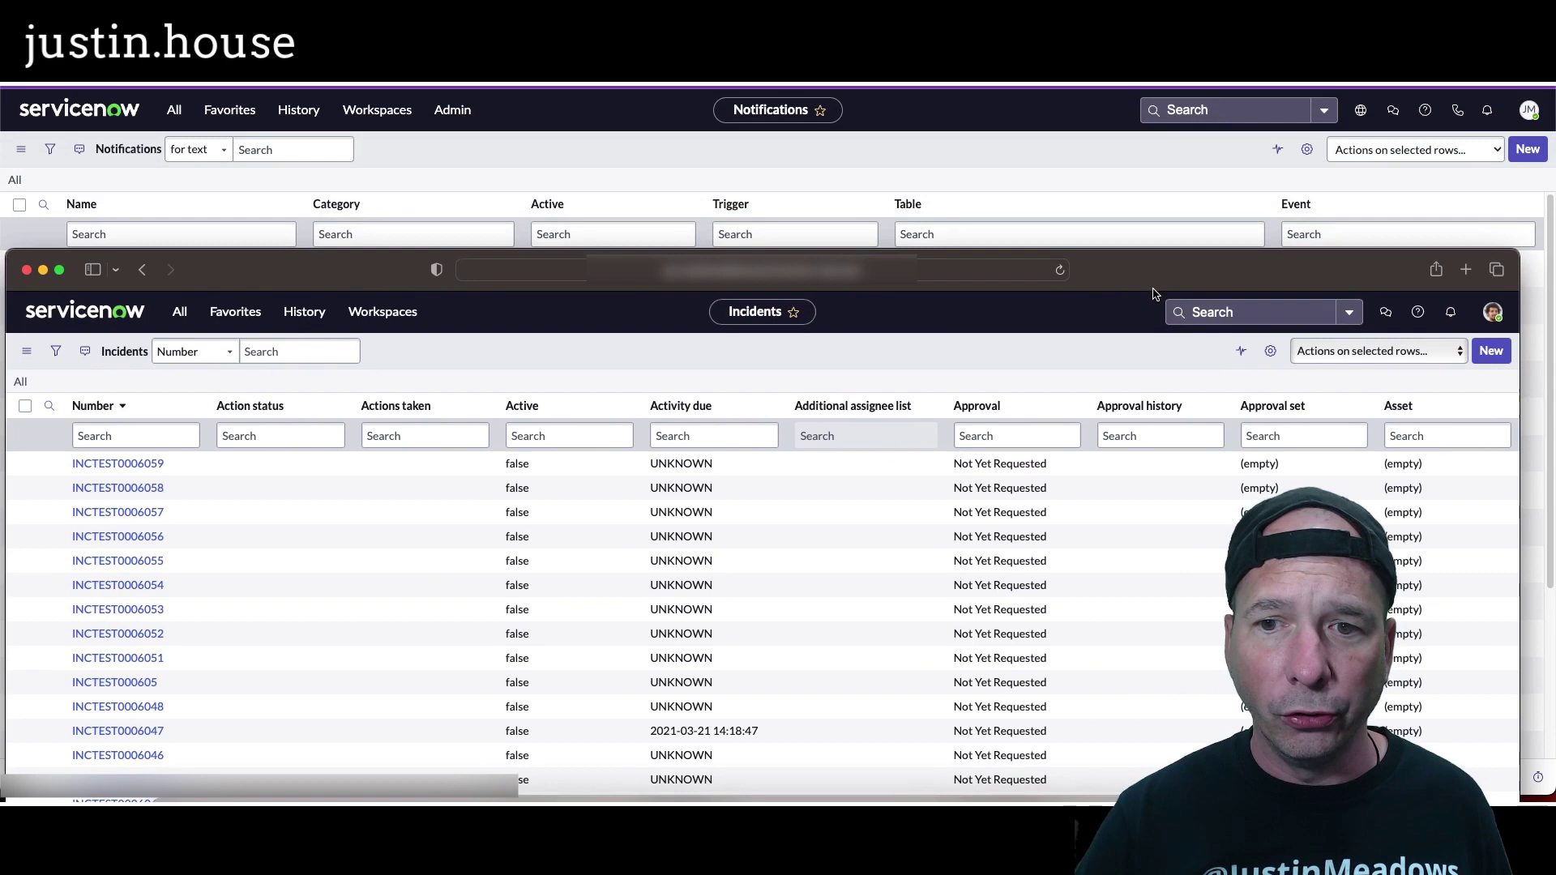
- Fill a new incident with a recent caller, short description 'demo for YouTube #1', and assign it to the presenter's own account
{"action": "left_click", "coordinate": [1491, 351]}
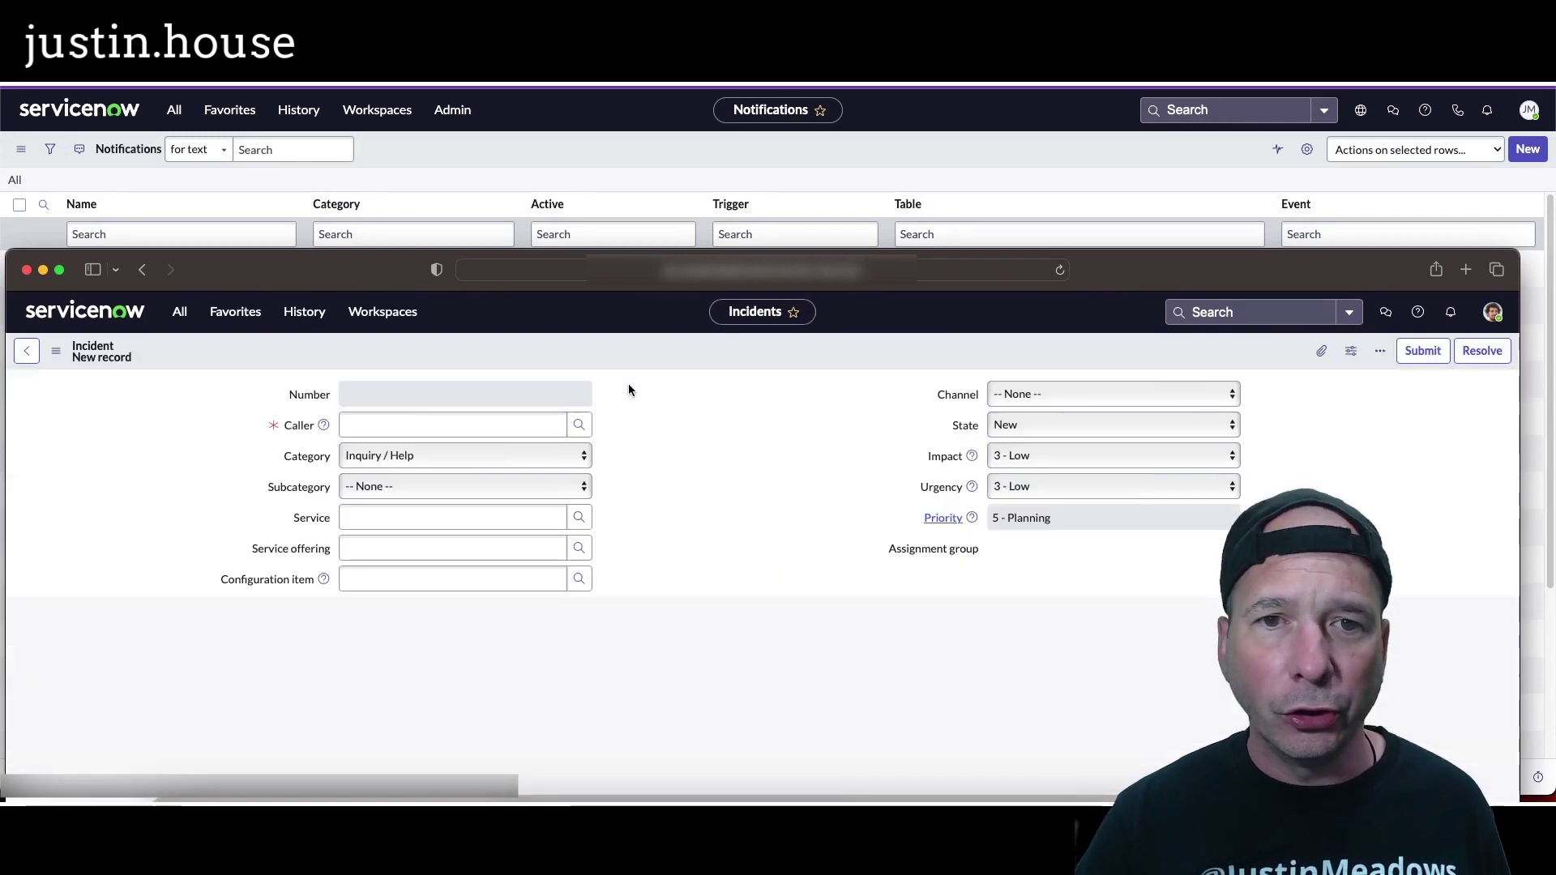
{"action": "left_click", "coordinate": [373, 469]}
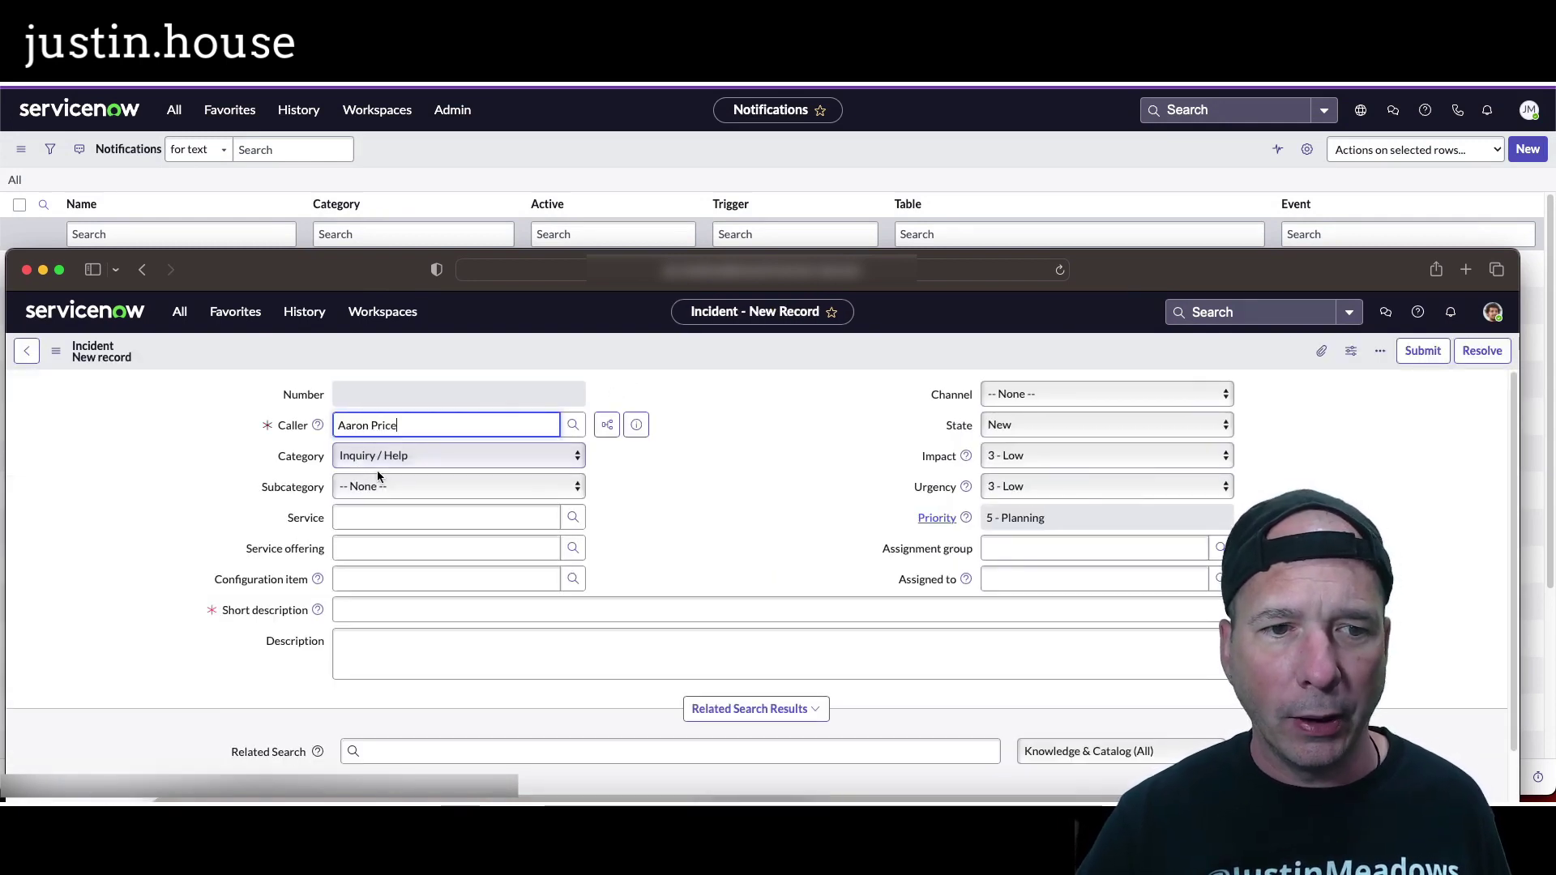
{"action": "left_click", "coordinate": [385, 608]}
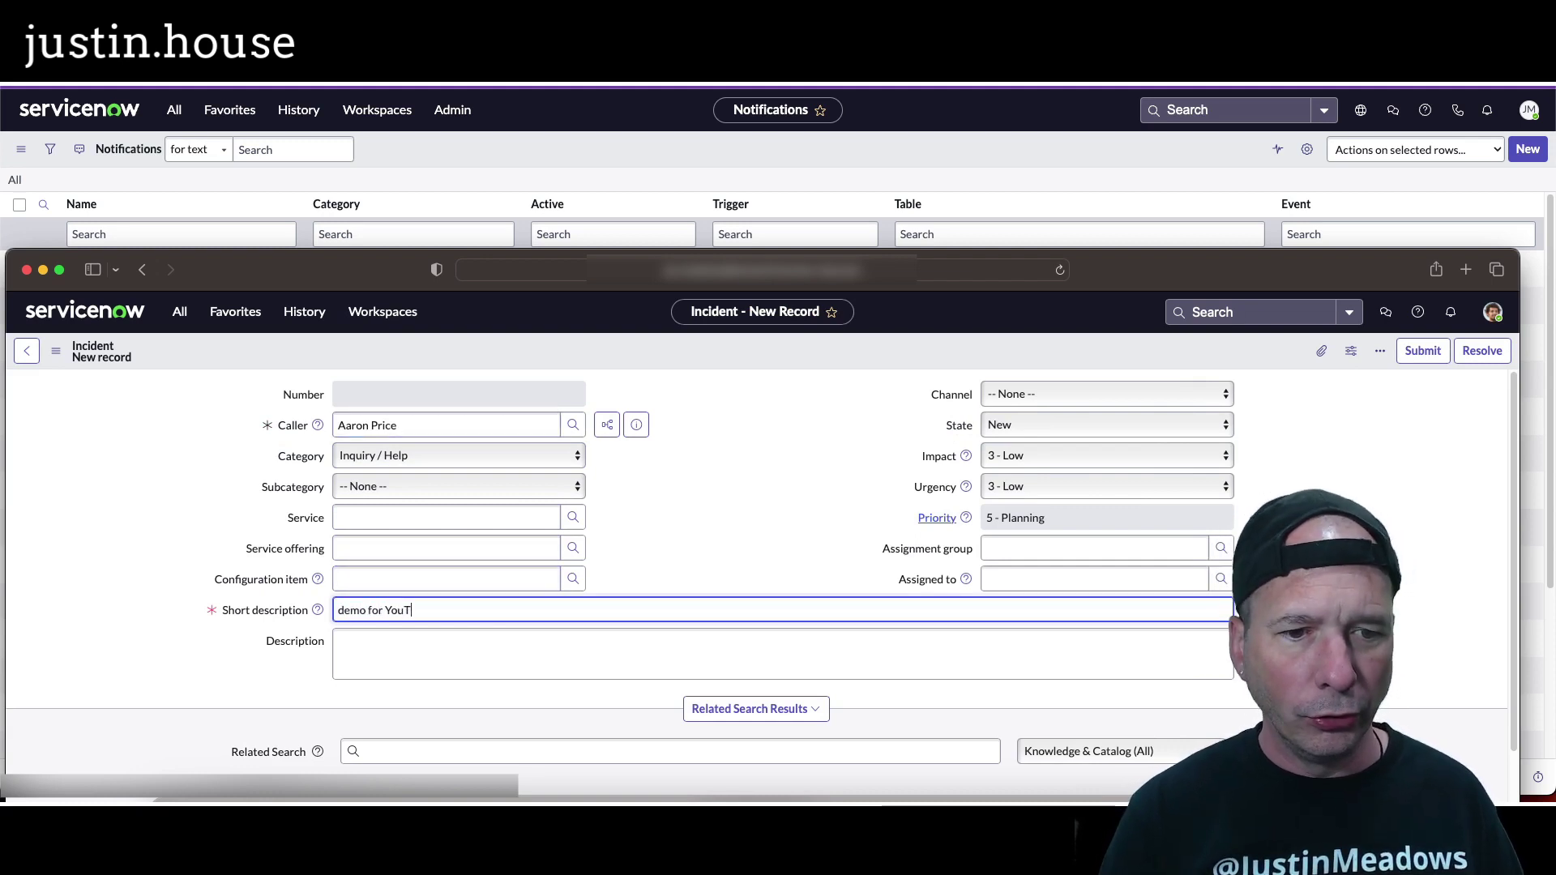
{"action": "type", "text": "demo for YouTube #1"}
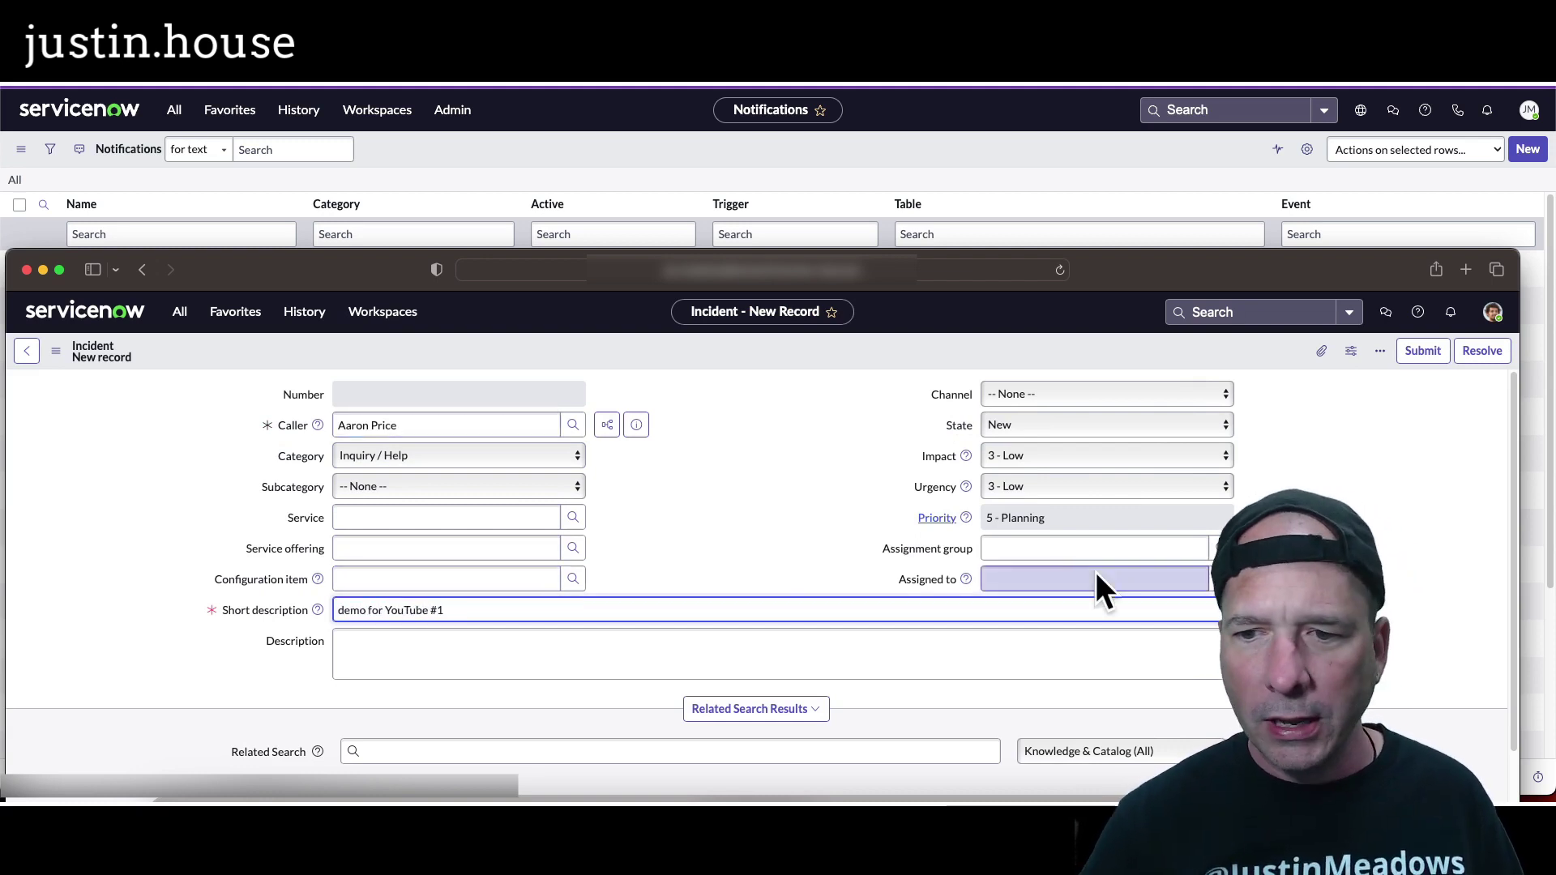
{"action": "left_click", "coordinate": [1089, 574]}
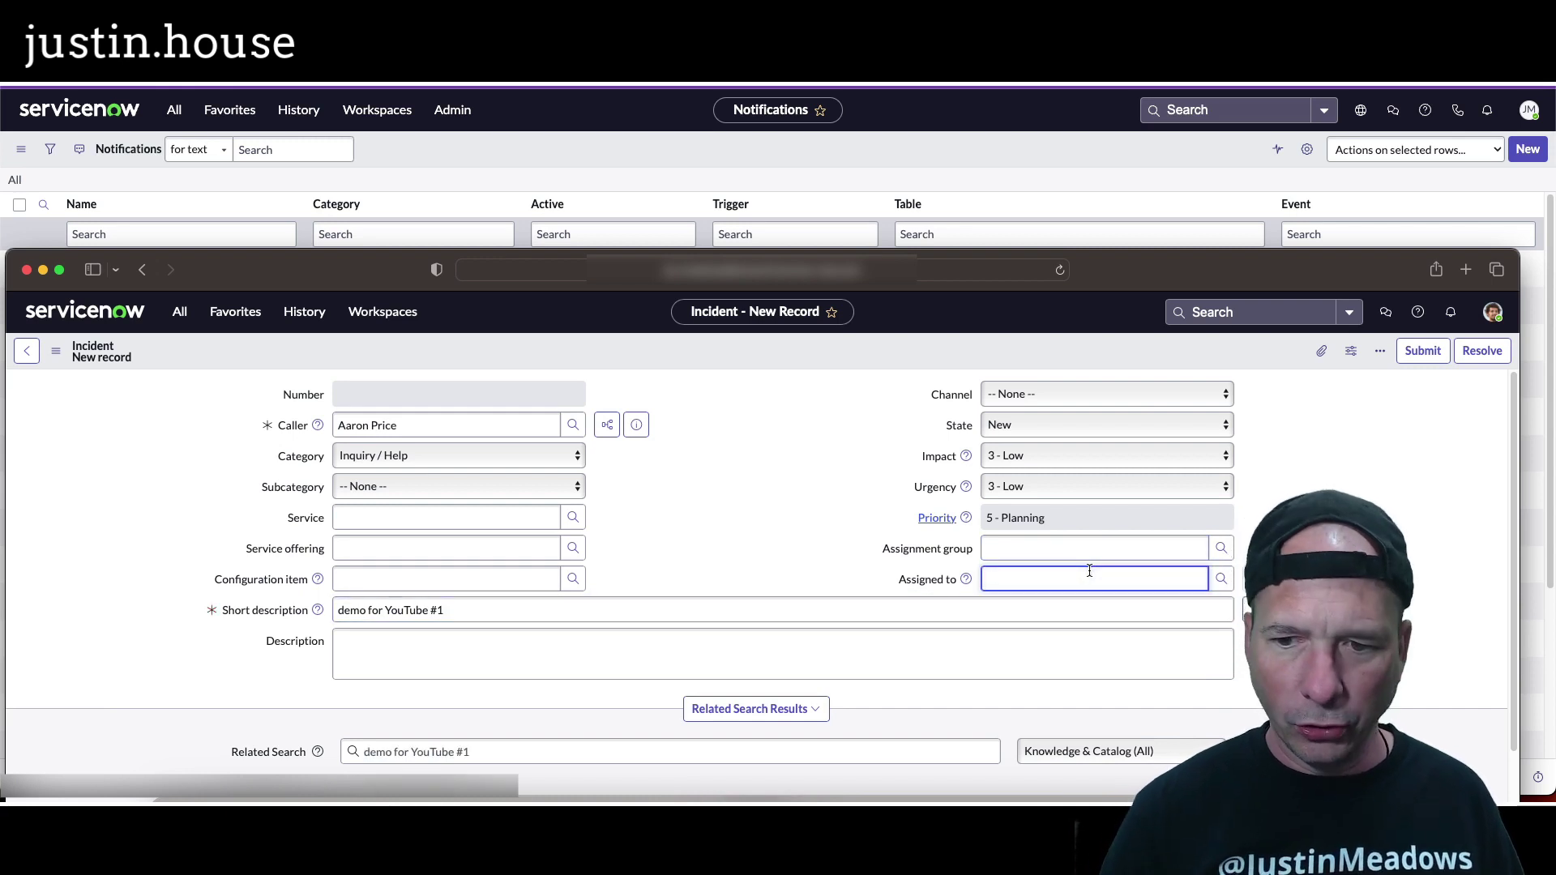
{"action": "type", "text": "justin meadows"}
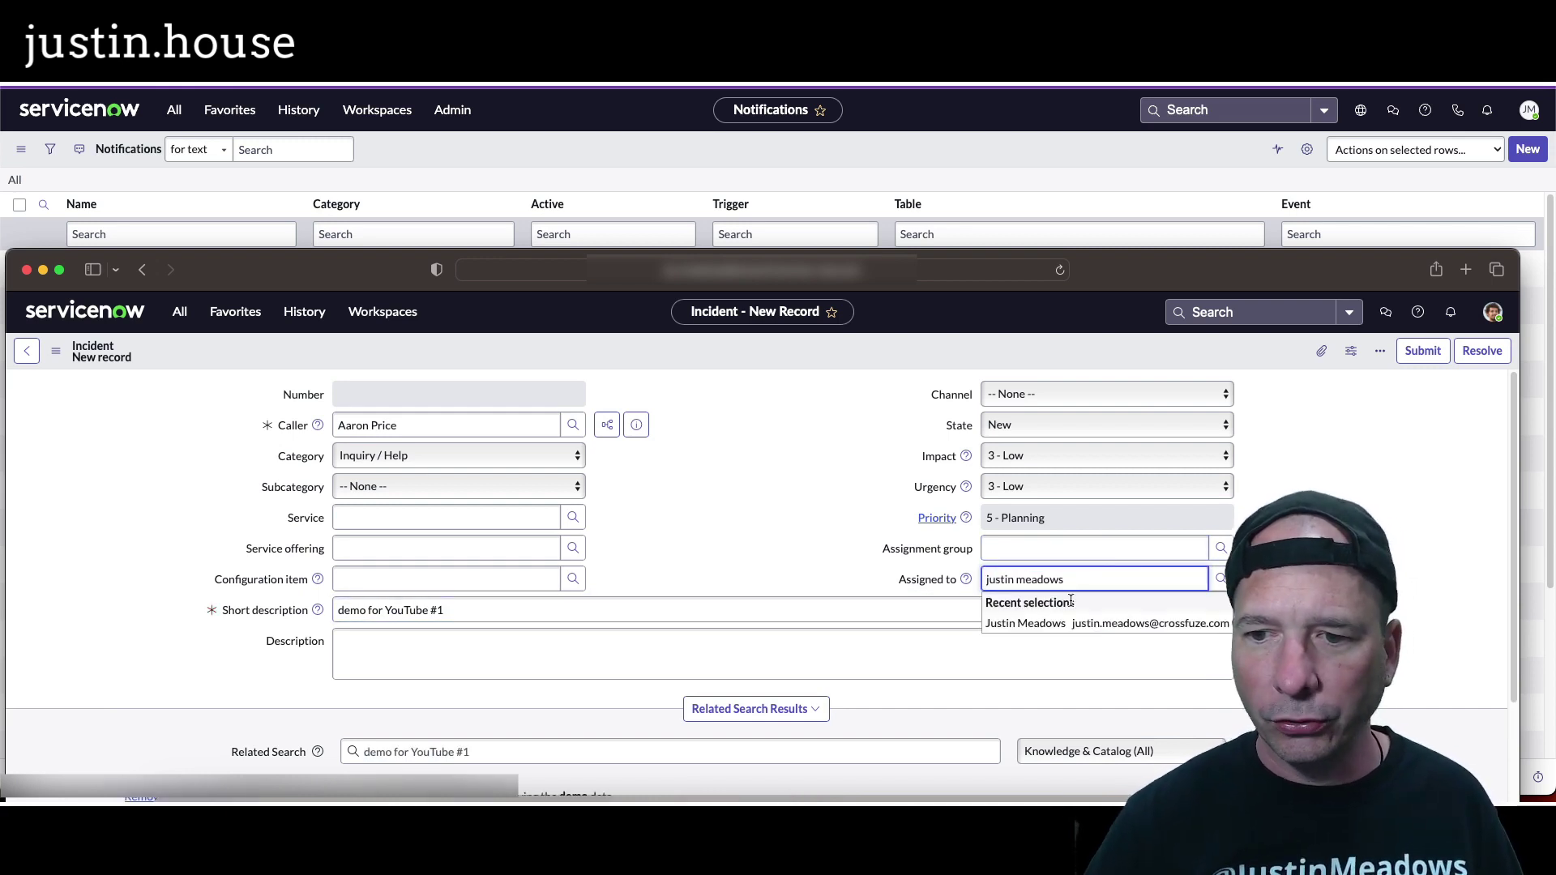
{"action": "key", "text": "Down"}
{"action": "key", "text": "Return"}
{"action": "left_click", "coordinate": [404, 642]}
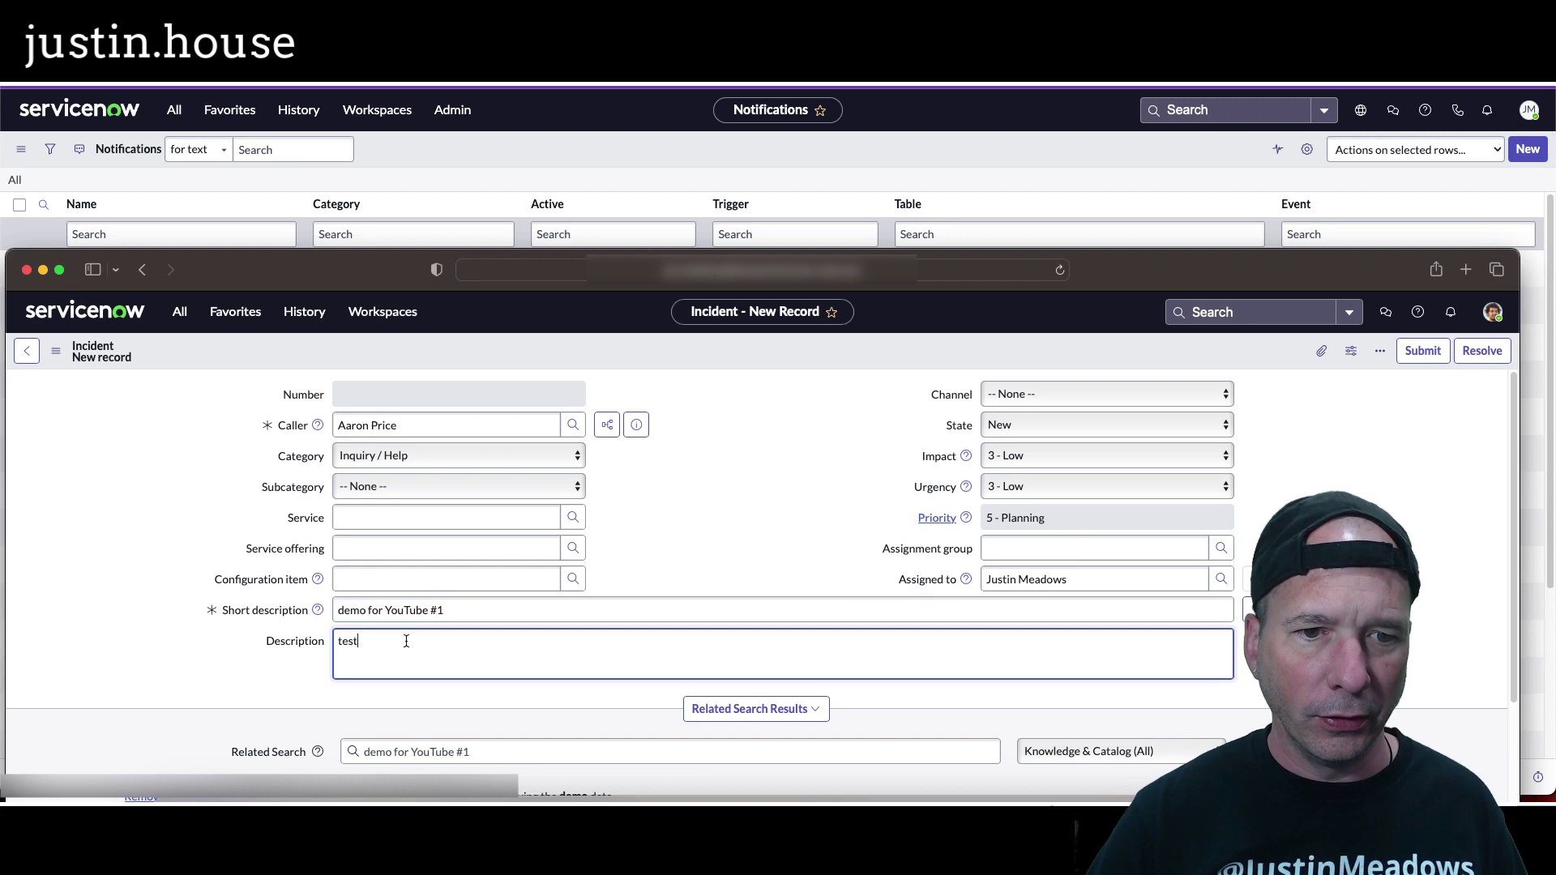
- Save the new incident from the form header's context menu
{"action": "right_click", "coordinate": [740, 355]}
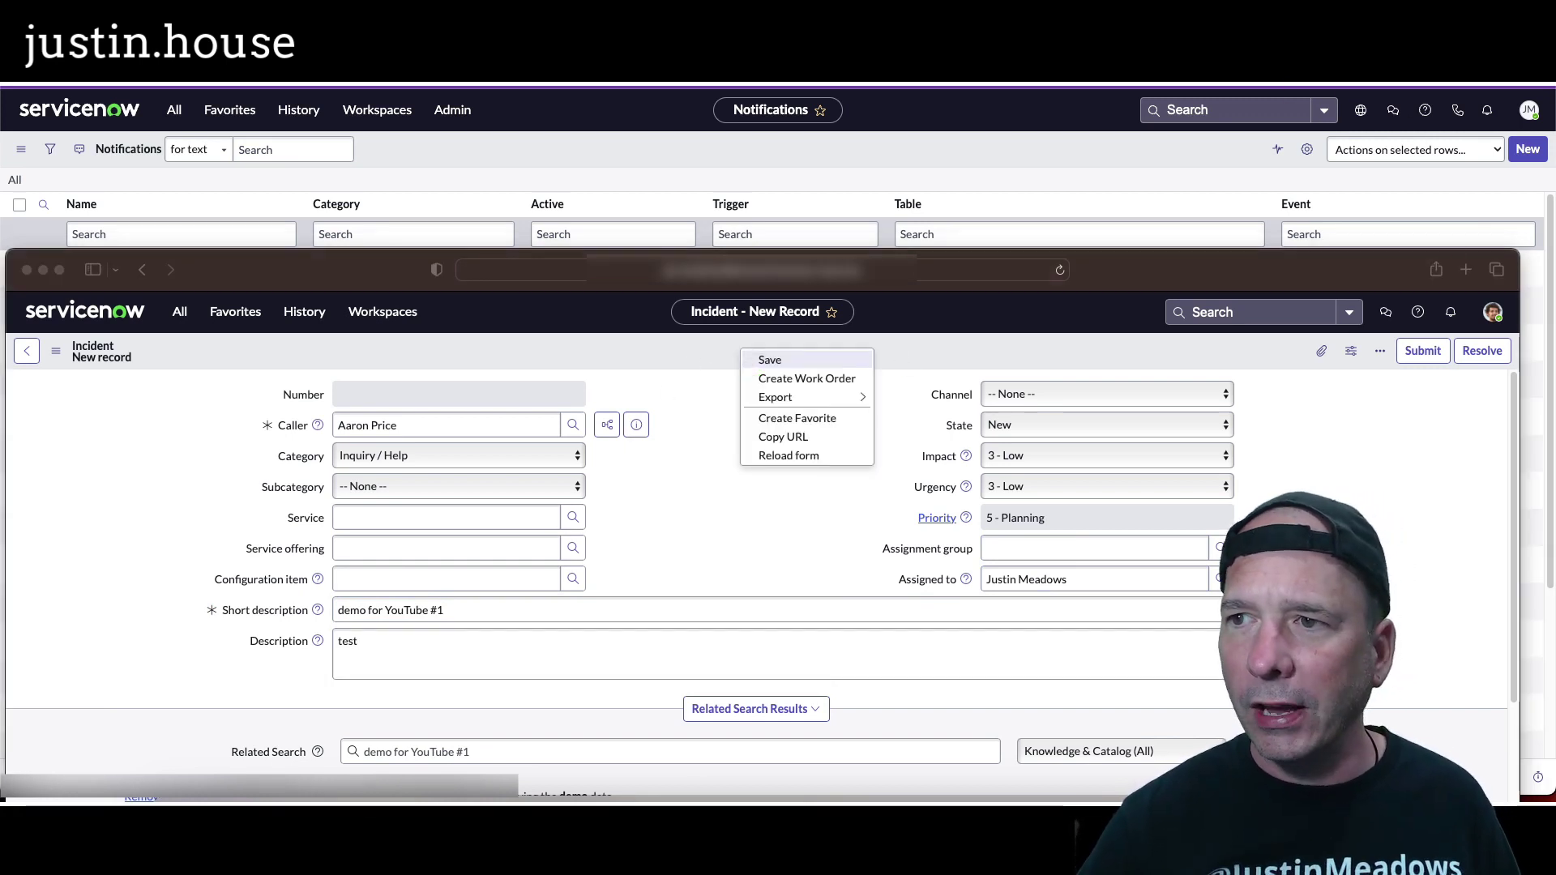
{"action": "left_click_drag", "start_coordinate": [1218, 86], "coordinate": [1551, 241]}
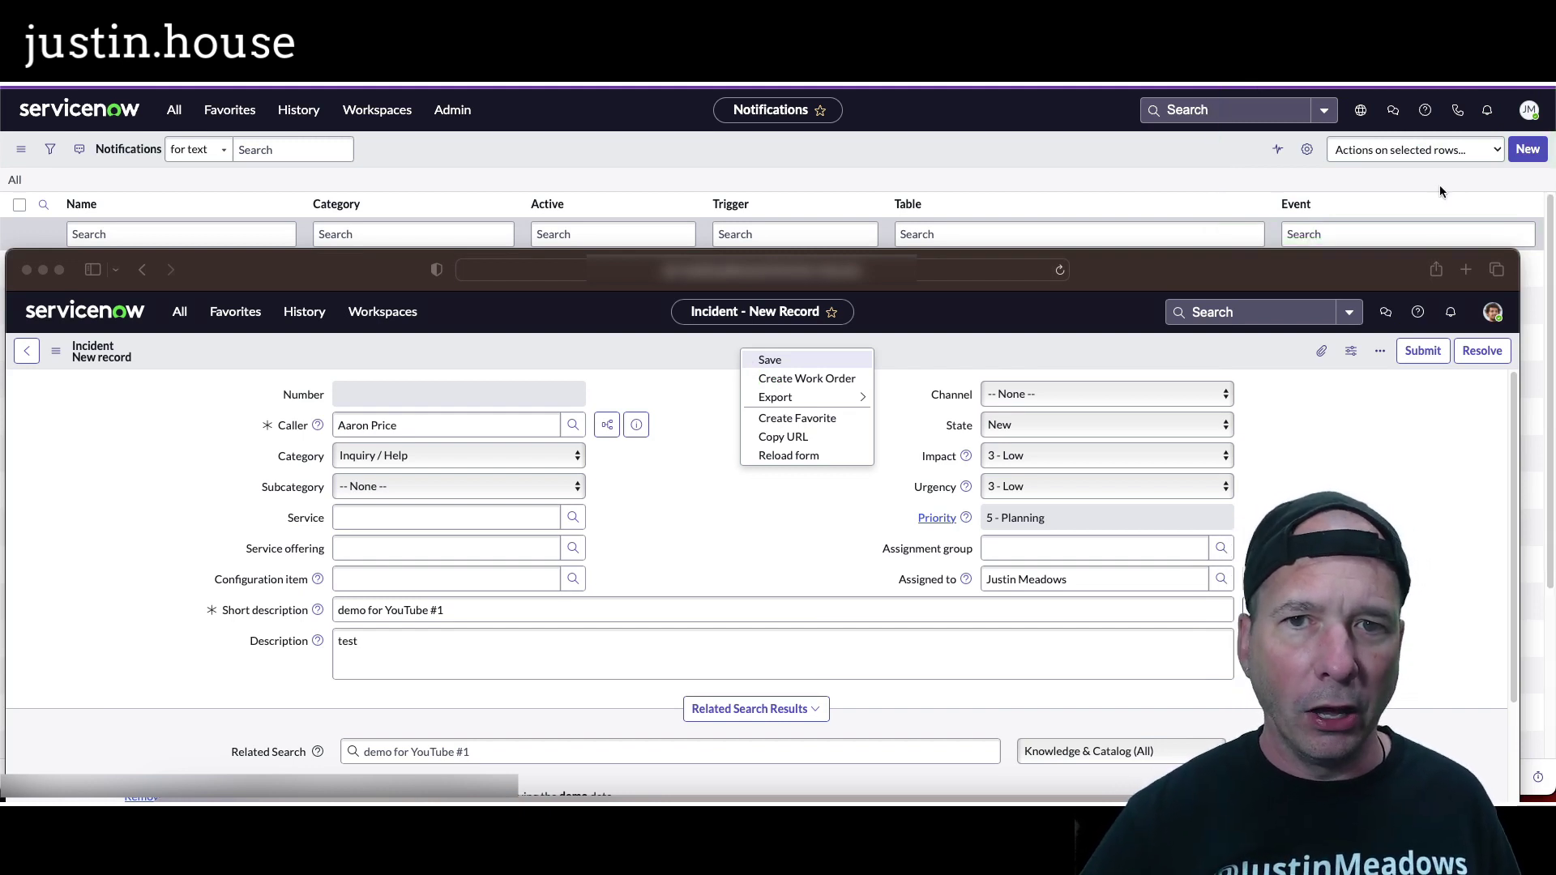
{"action": "left_click", "coordinate": [768, 360]}
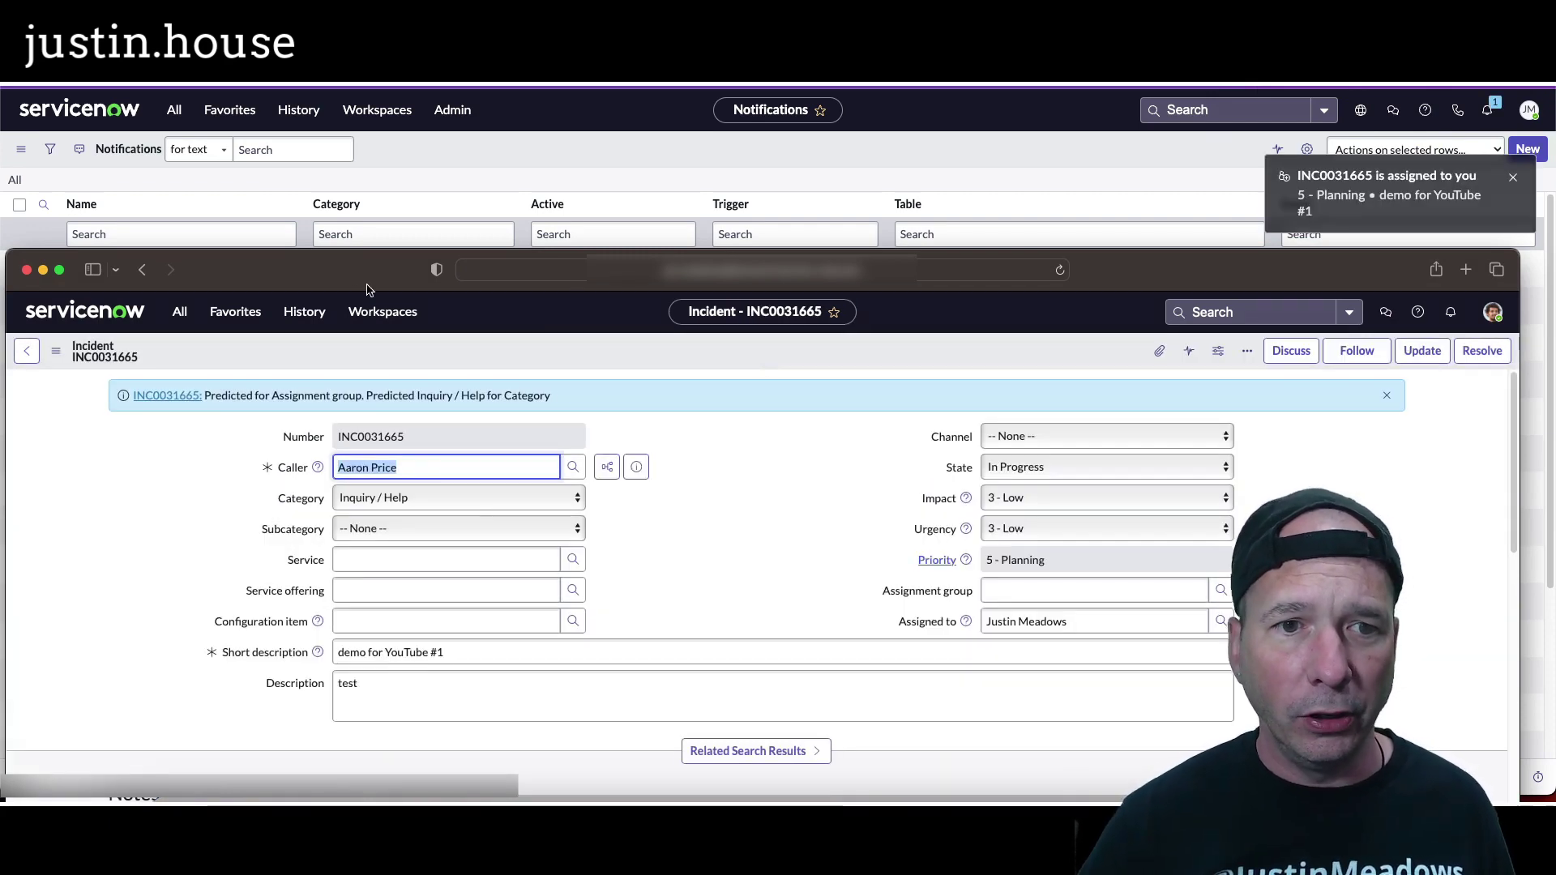
- Reveal the bell's New Critical Incident! alert and open incident INC0031665 from it
{"action": "key", "text": "super+m"}
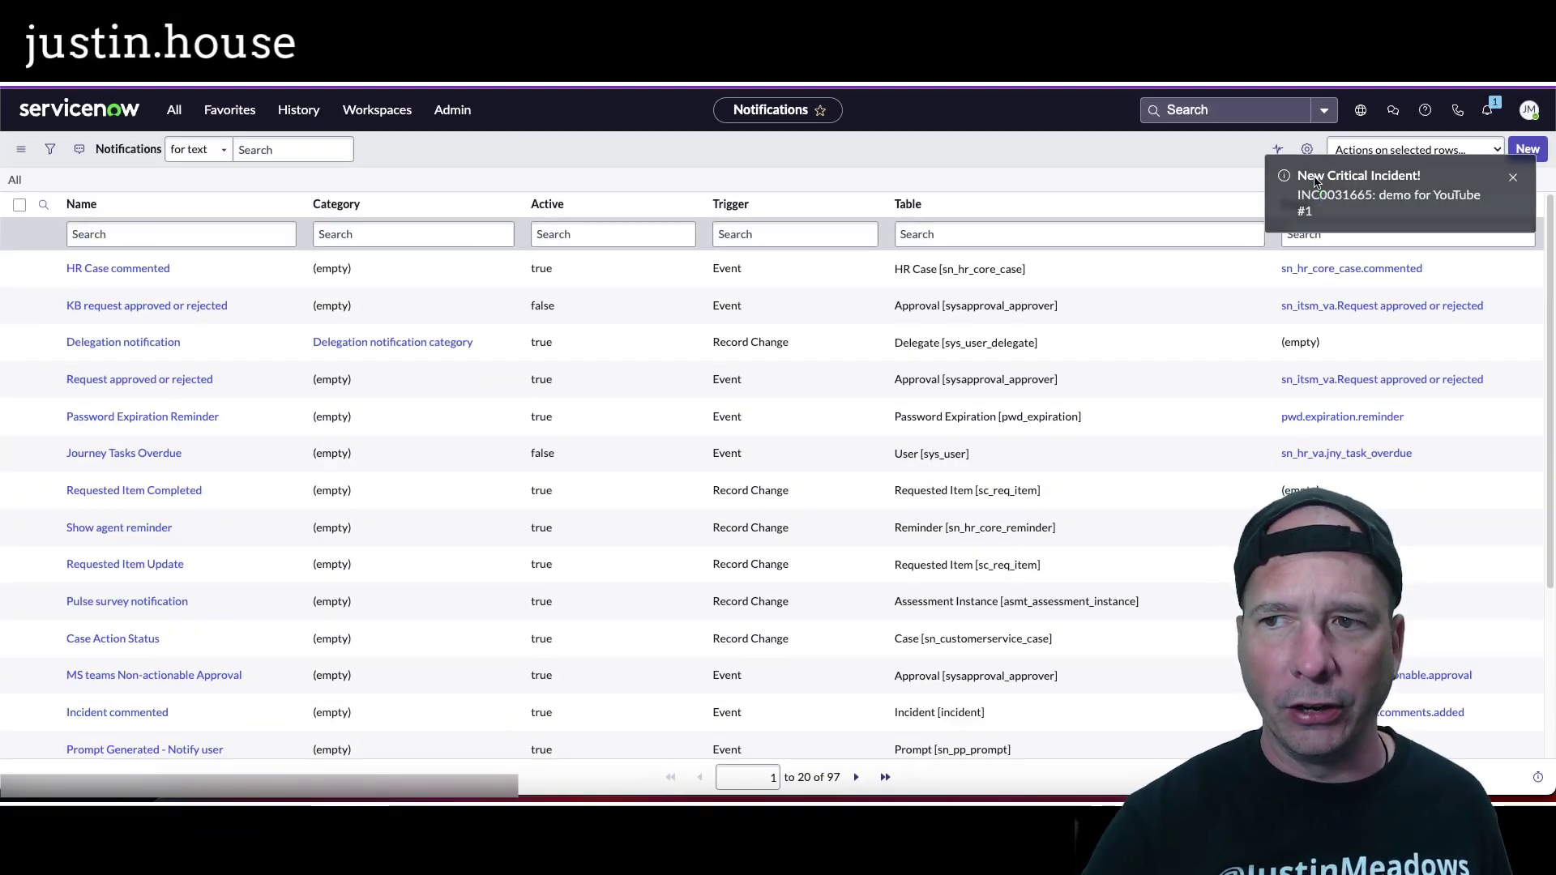
{"action": "left_click", "coordinate": [1488, 113]}
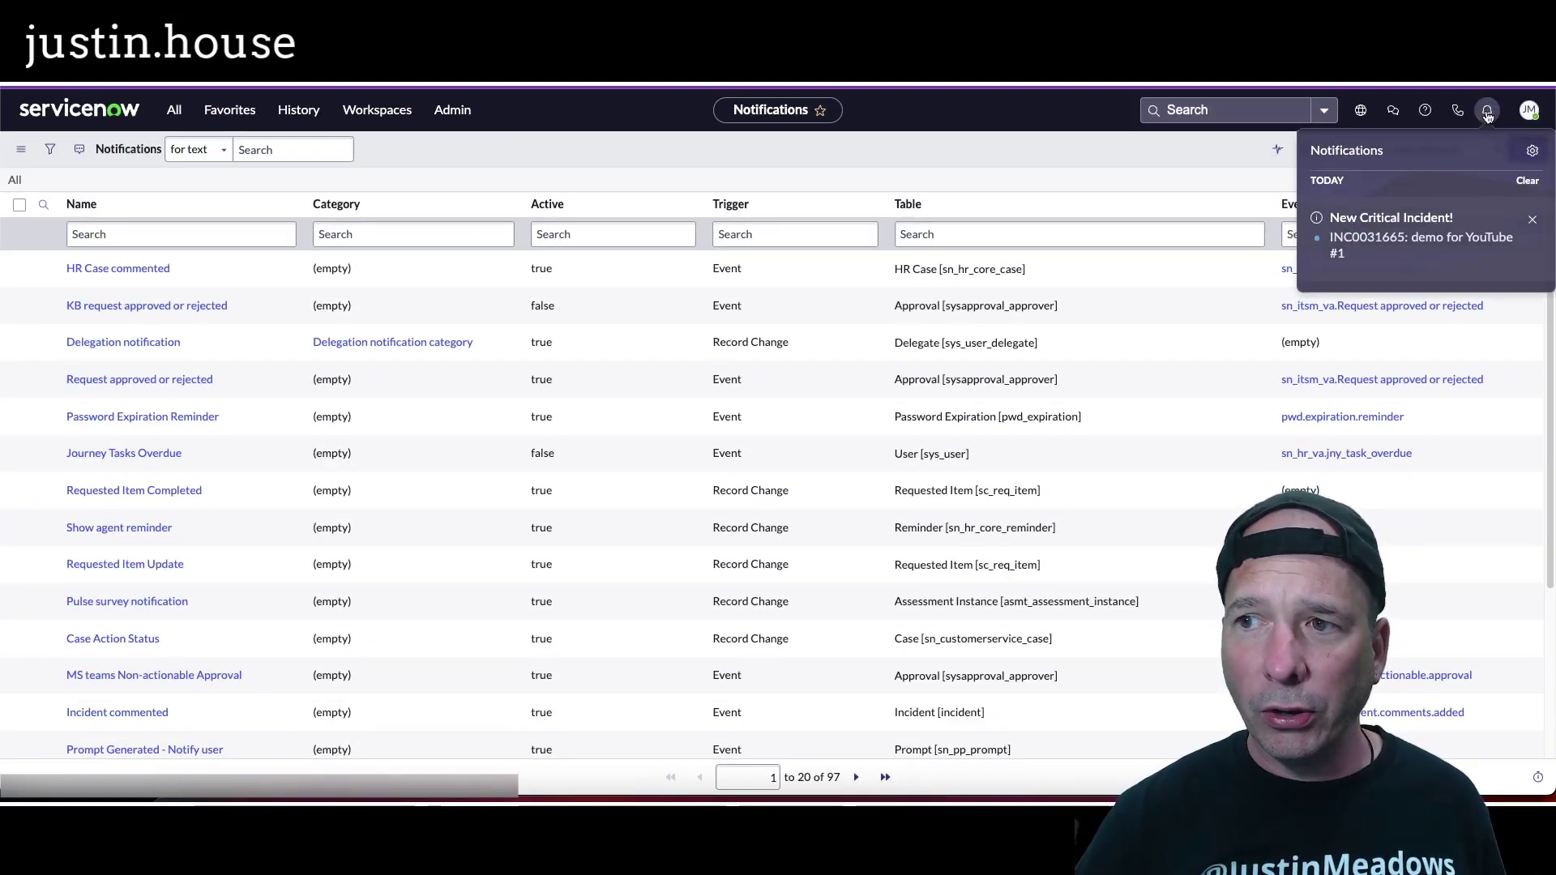
{"action": "left_click", "coordinate": [1395, 220]}
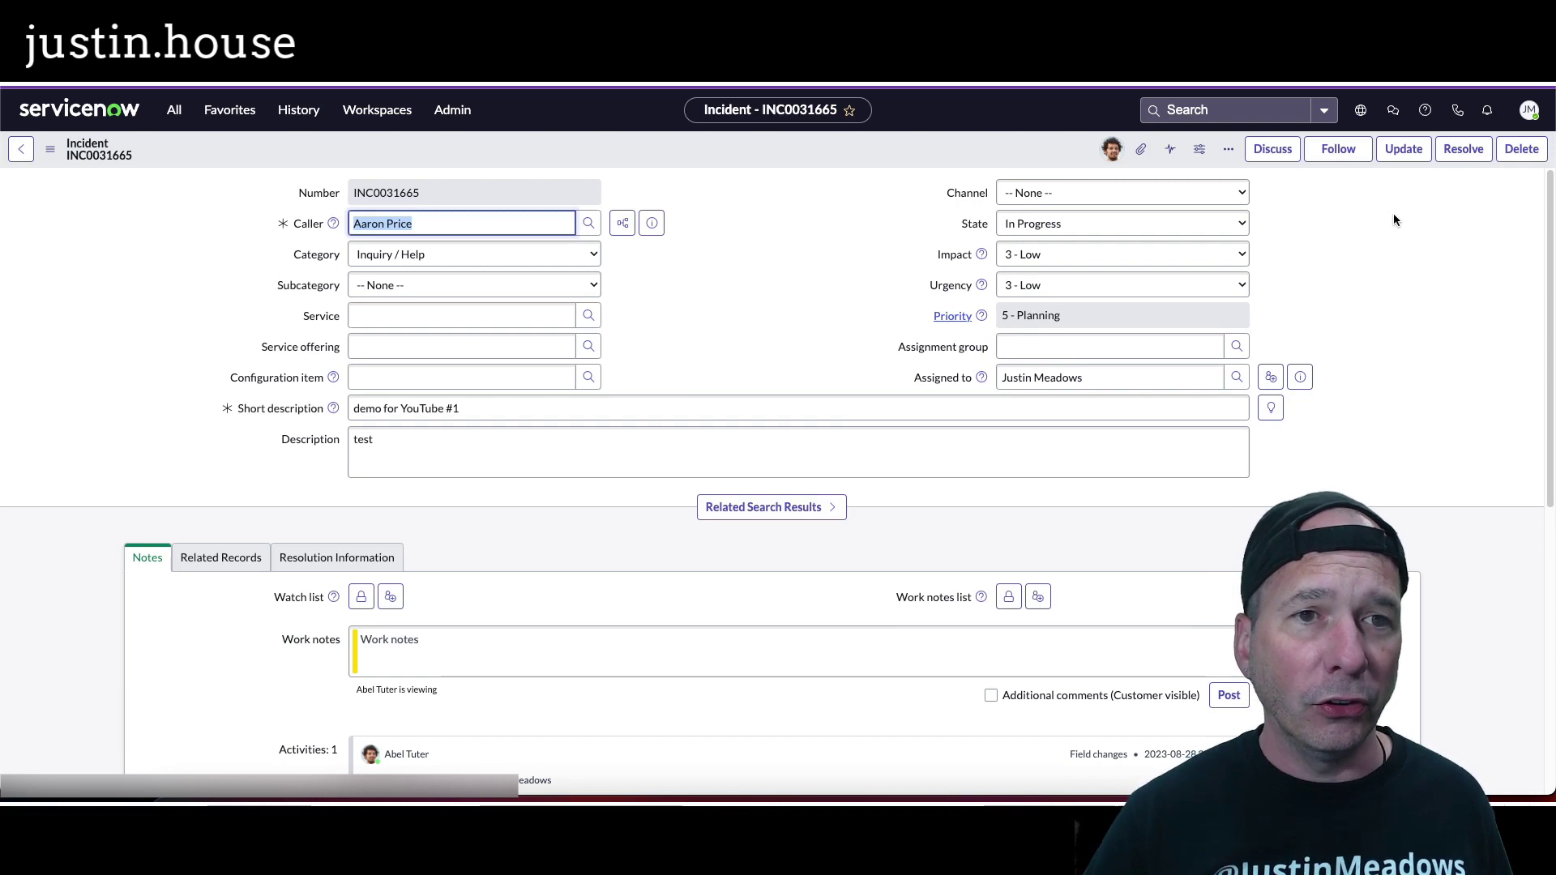
- Return to the Notifications list, filter names by *critical, and open New Critical Incident
{"action": "left_click", "coordinate": [15, 150]}
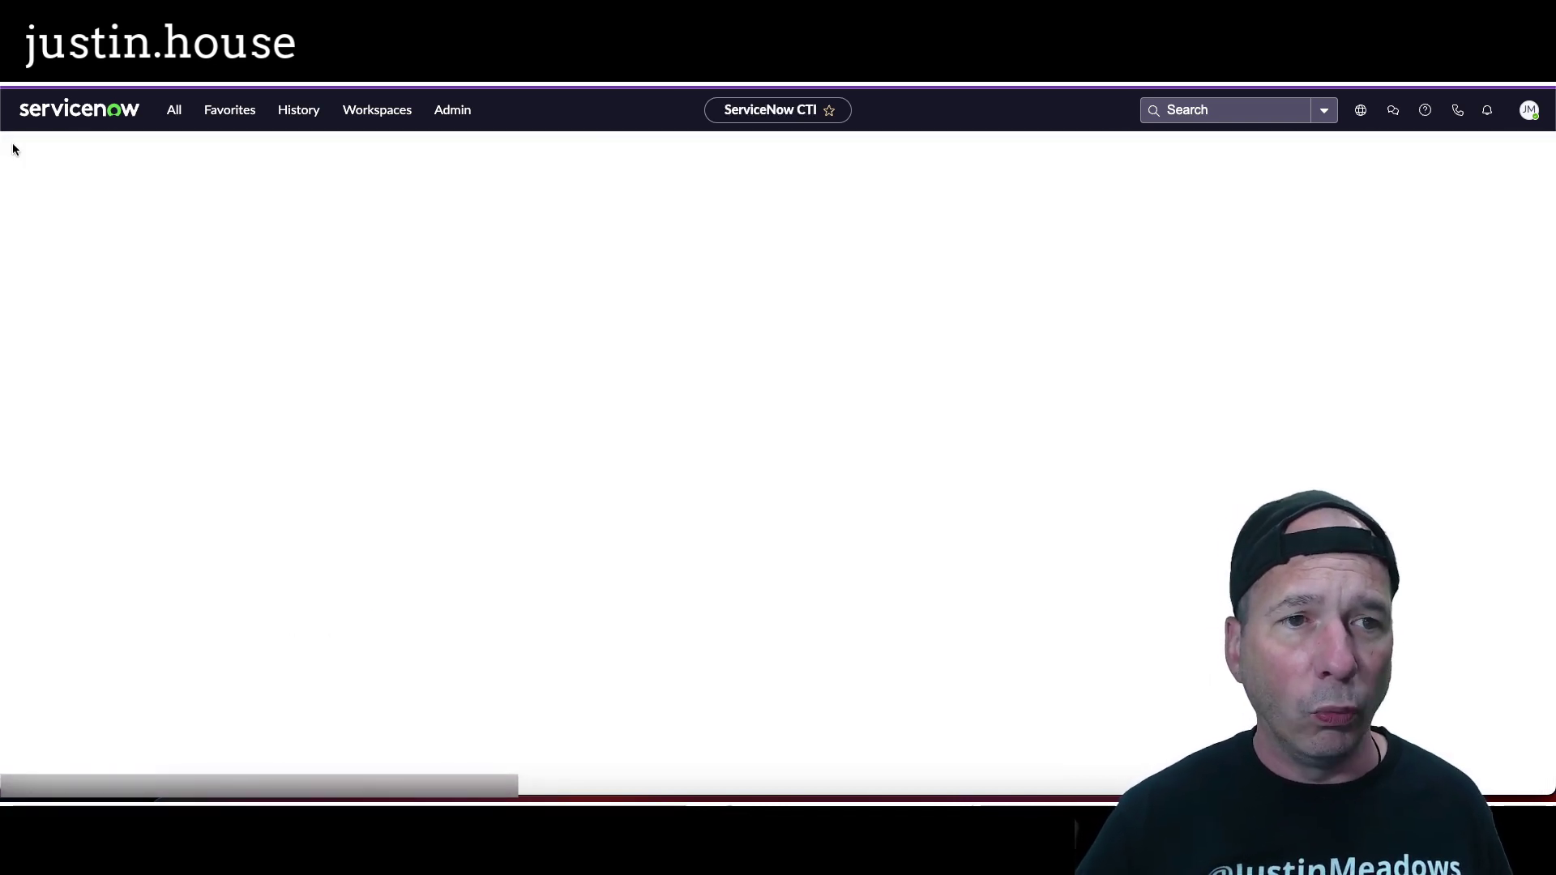
{"action": "left_click", "coordinate": [309, 113]}
{"action": "left_click", "coordinate": [237, 249]}
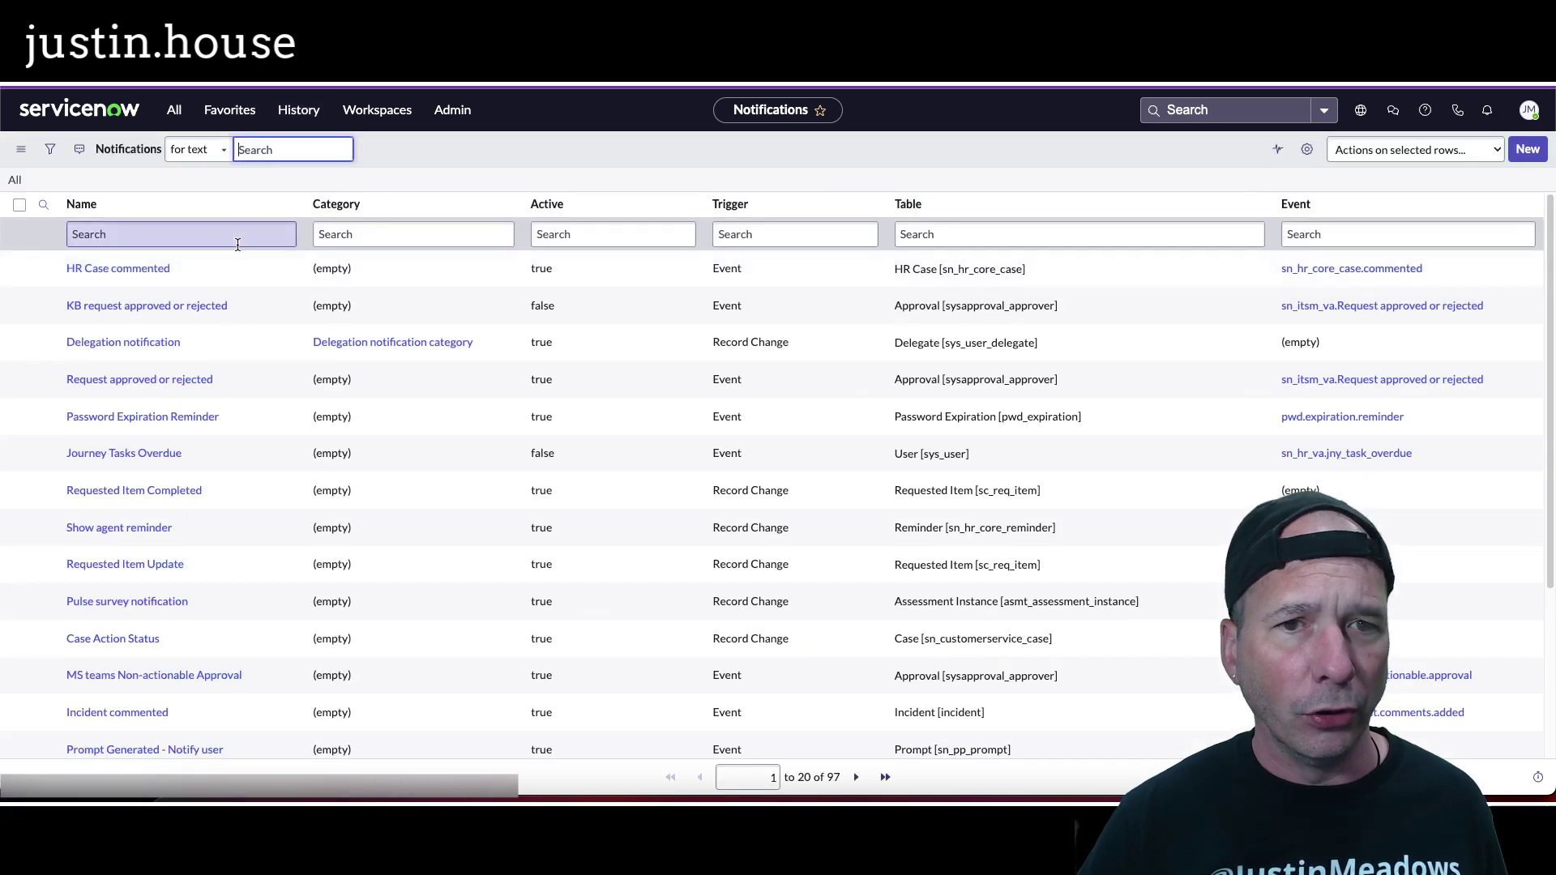
{"action": "left_click", "coordinate": [226, 227]}
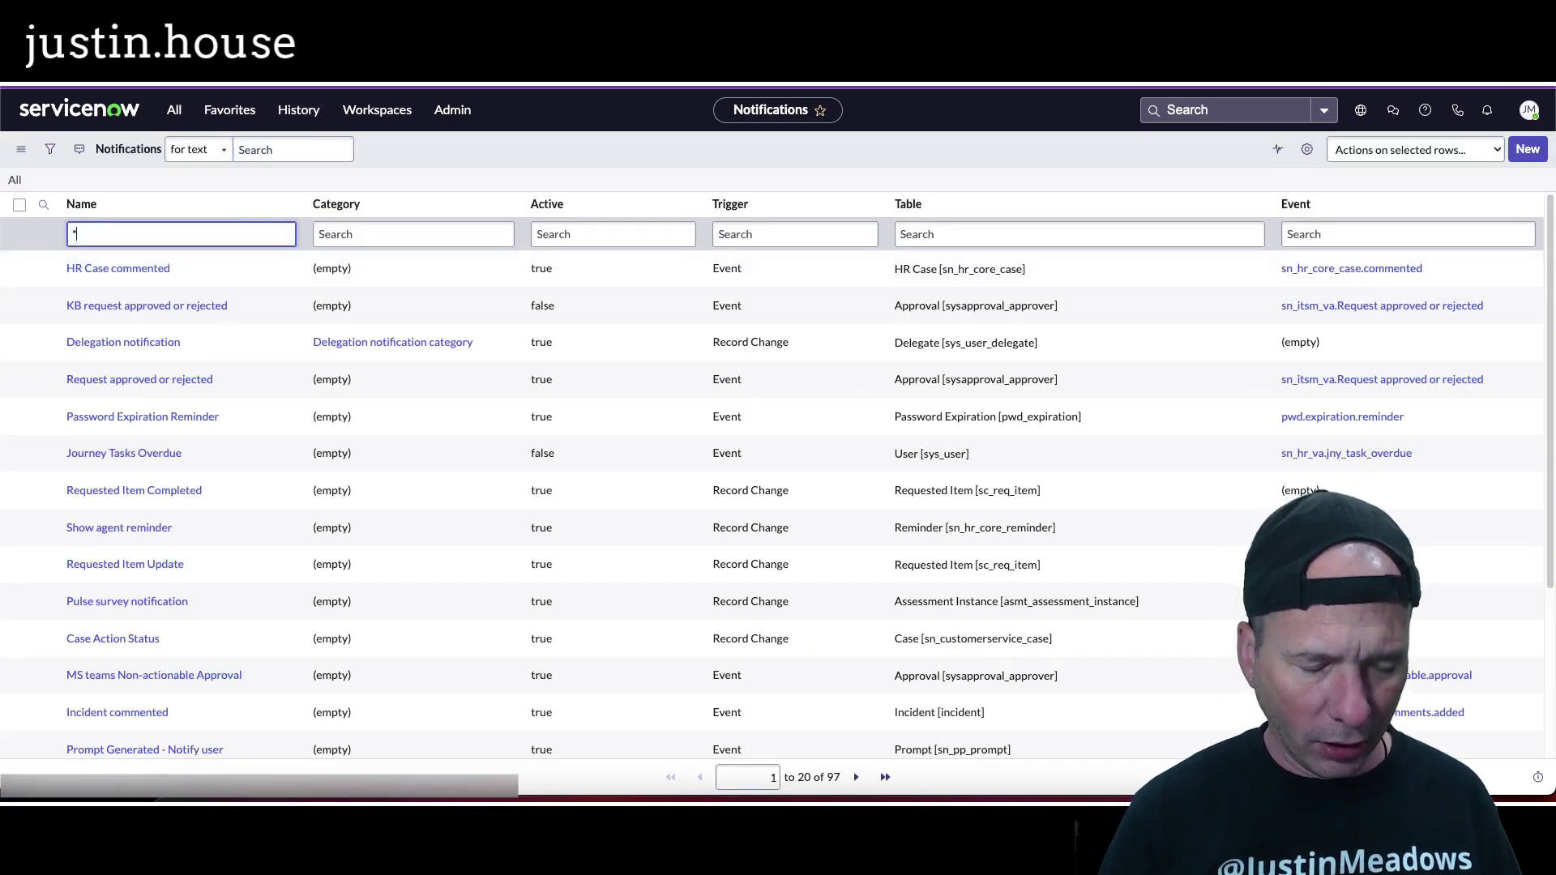
{"action": "key", "text": "Return"}
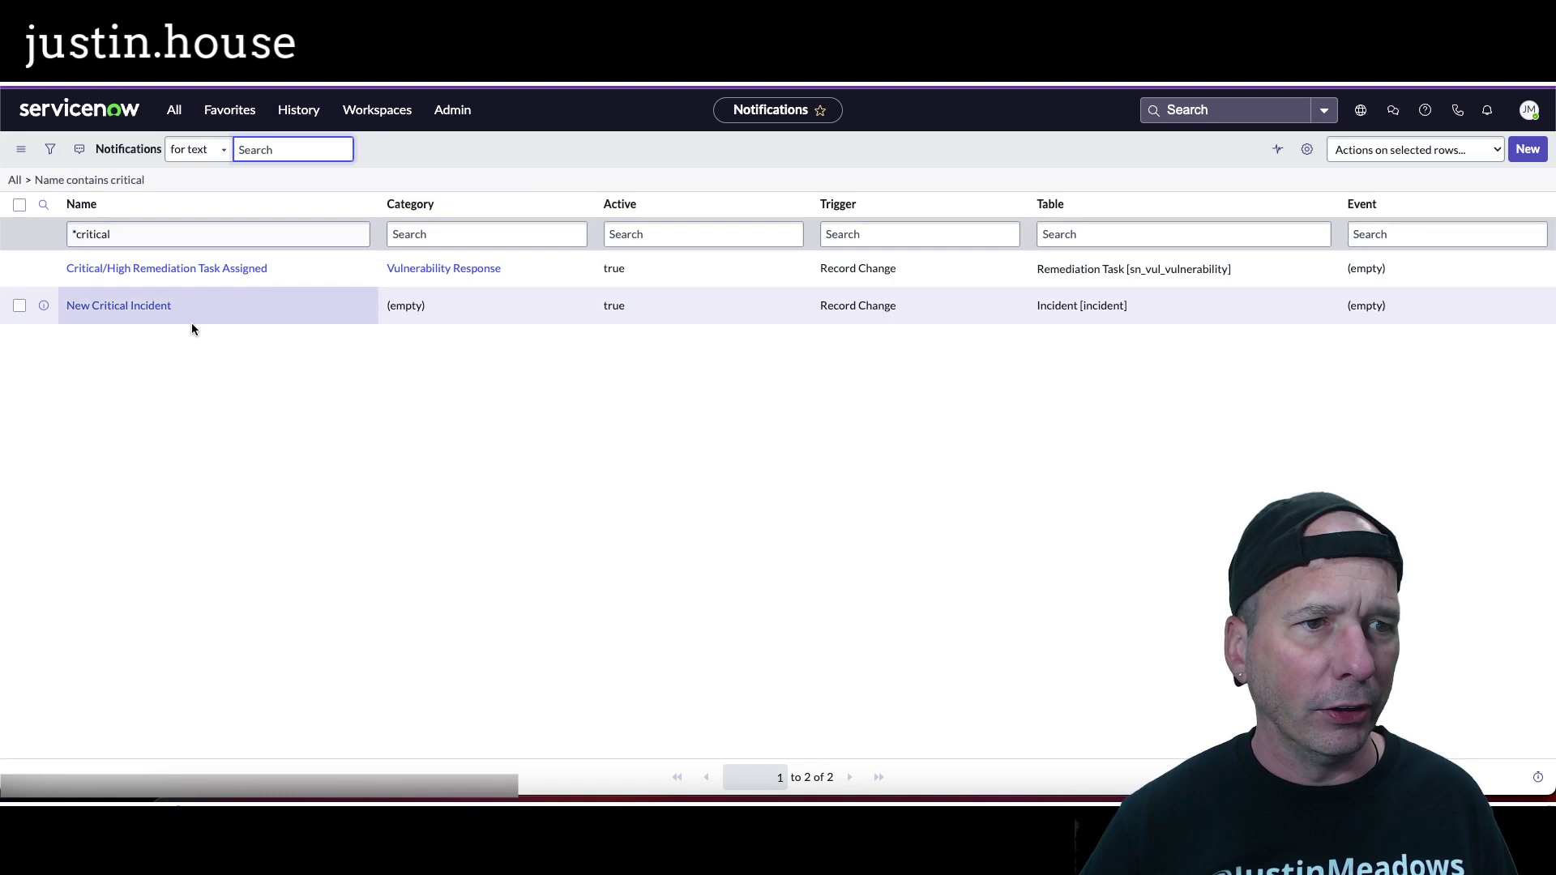
{"action": "left_click", "coordinate": [170, 306]}
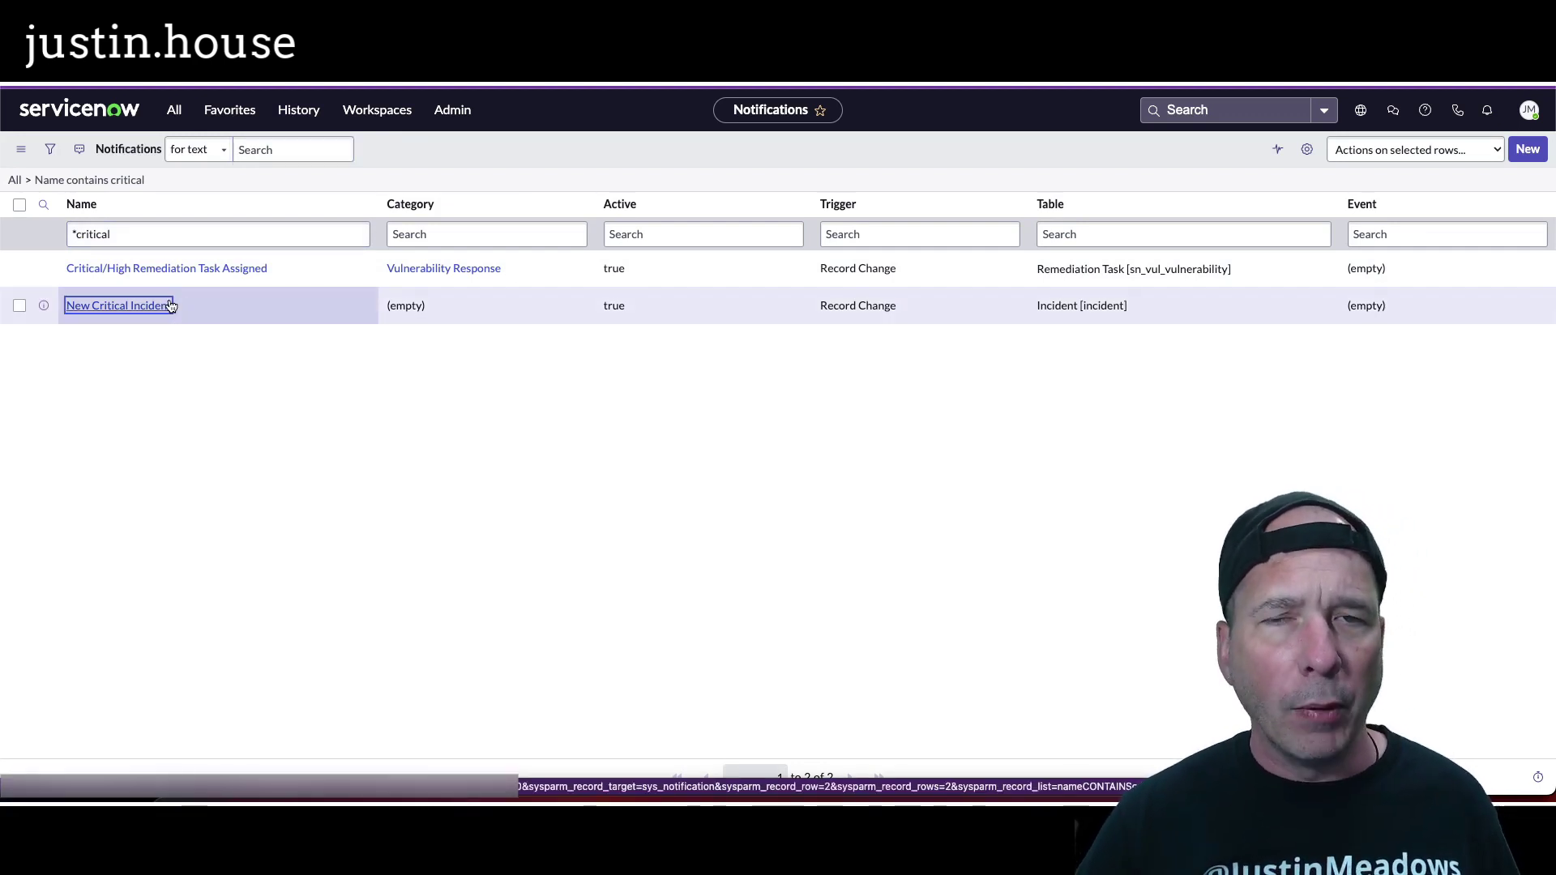
{"action": "left_click", "coordinate": [171, 306]}
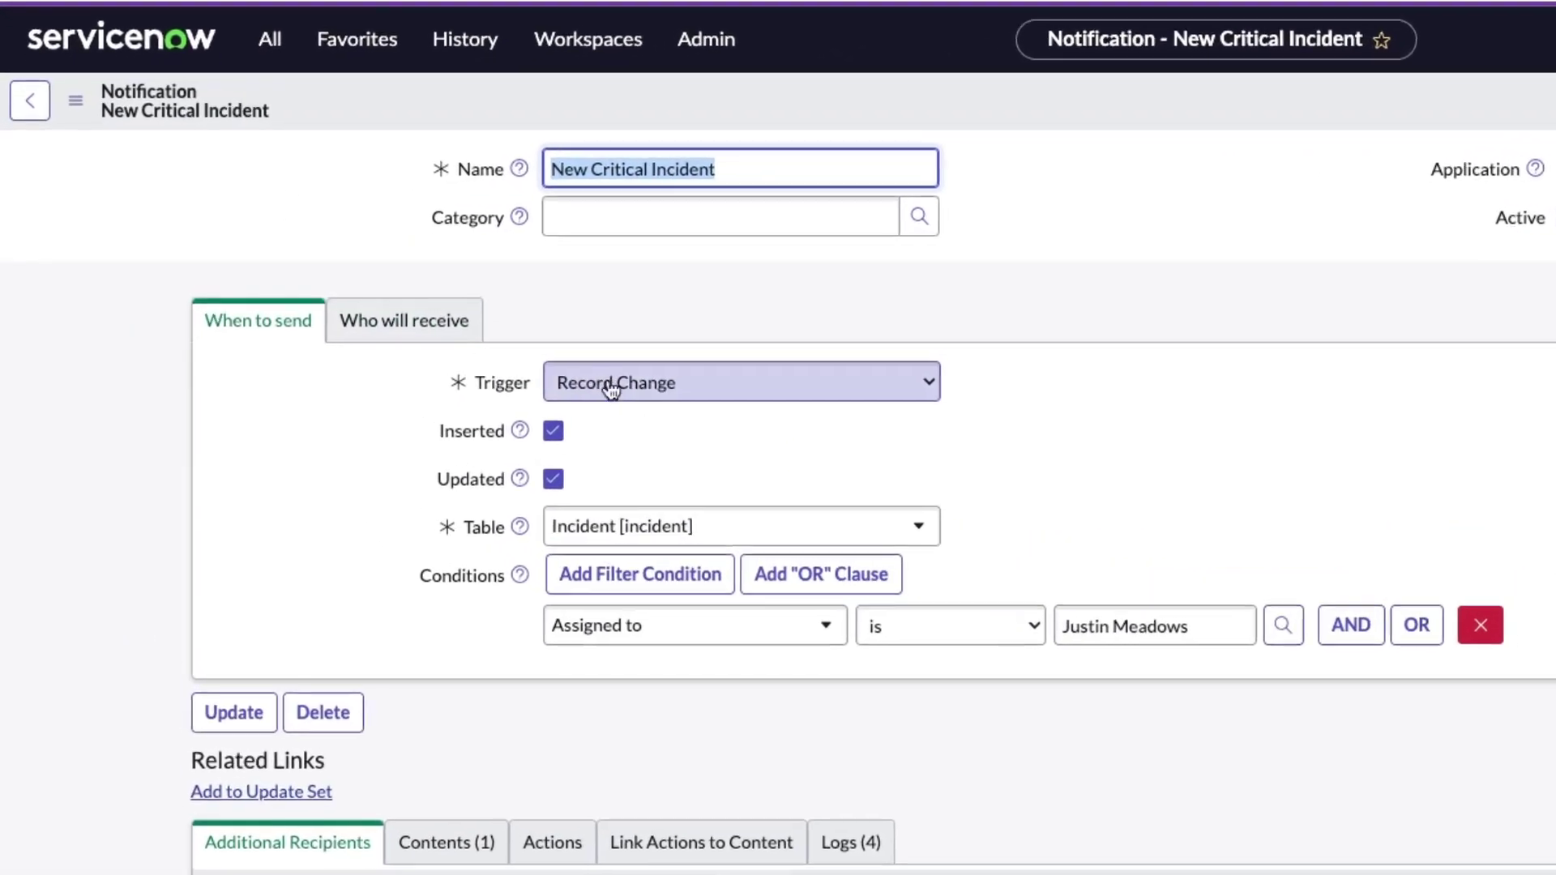
- Keep Record Change as the trigger, stop sending on updates, and save the notification
{"action": "left_click", "coordinate": [612, 389]}
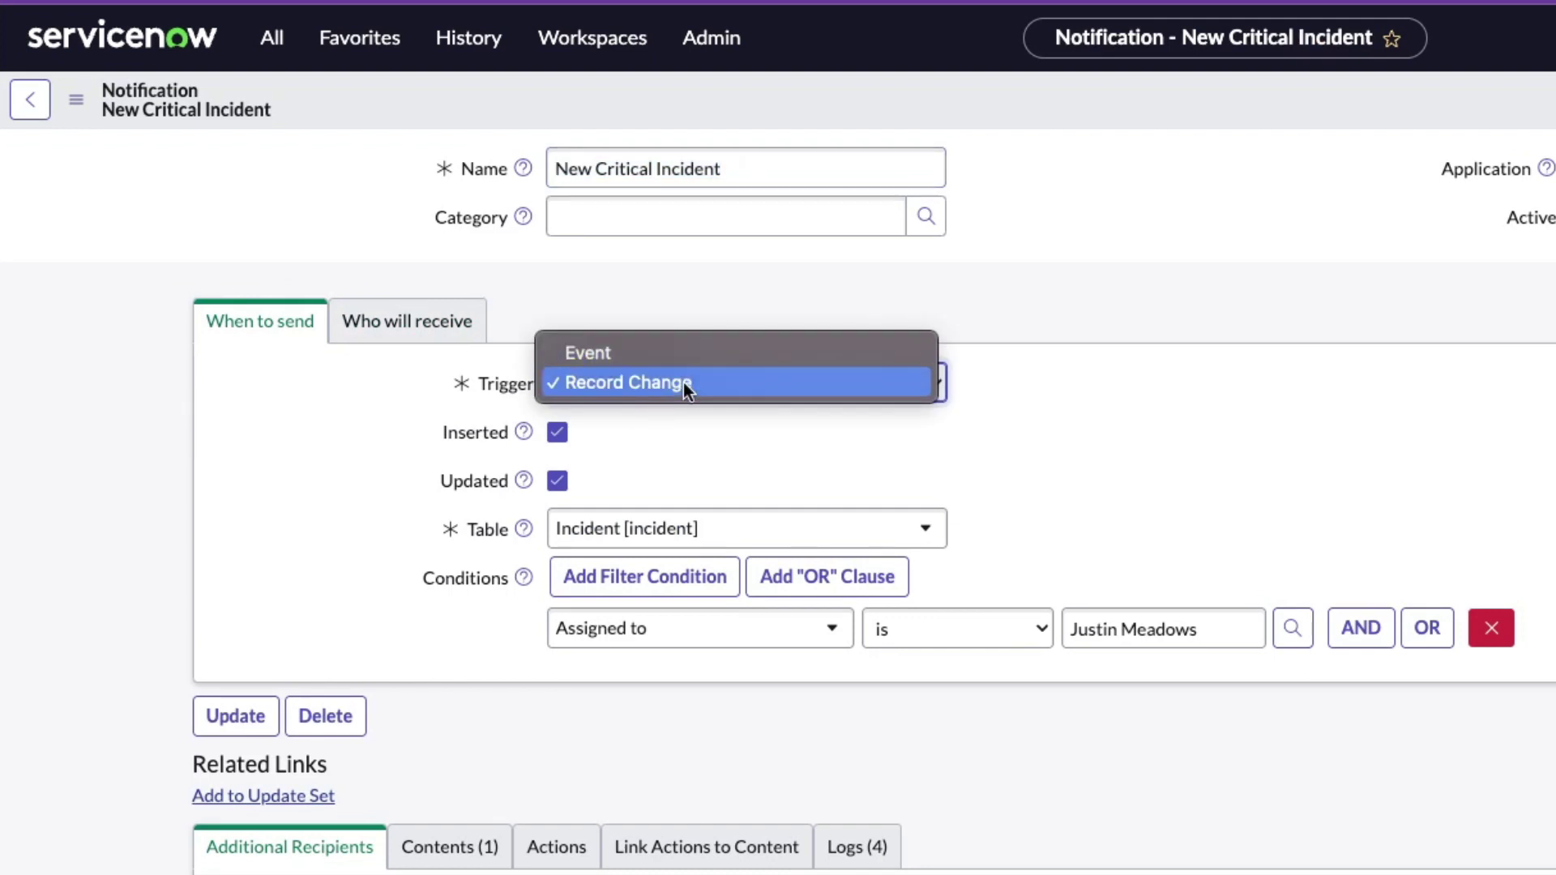
{"action": "left_click", "coordinate": [684, 382]}
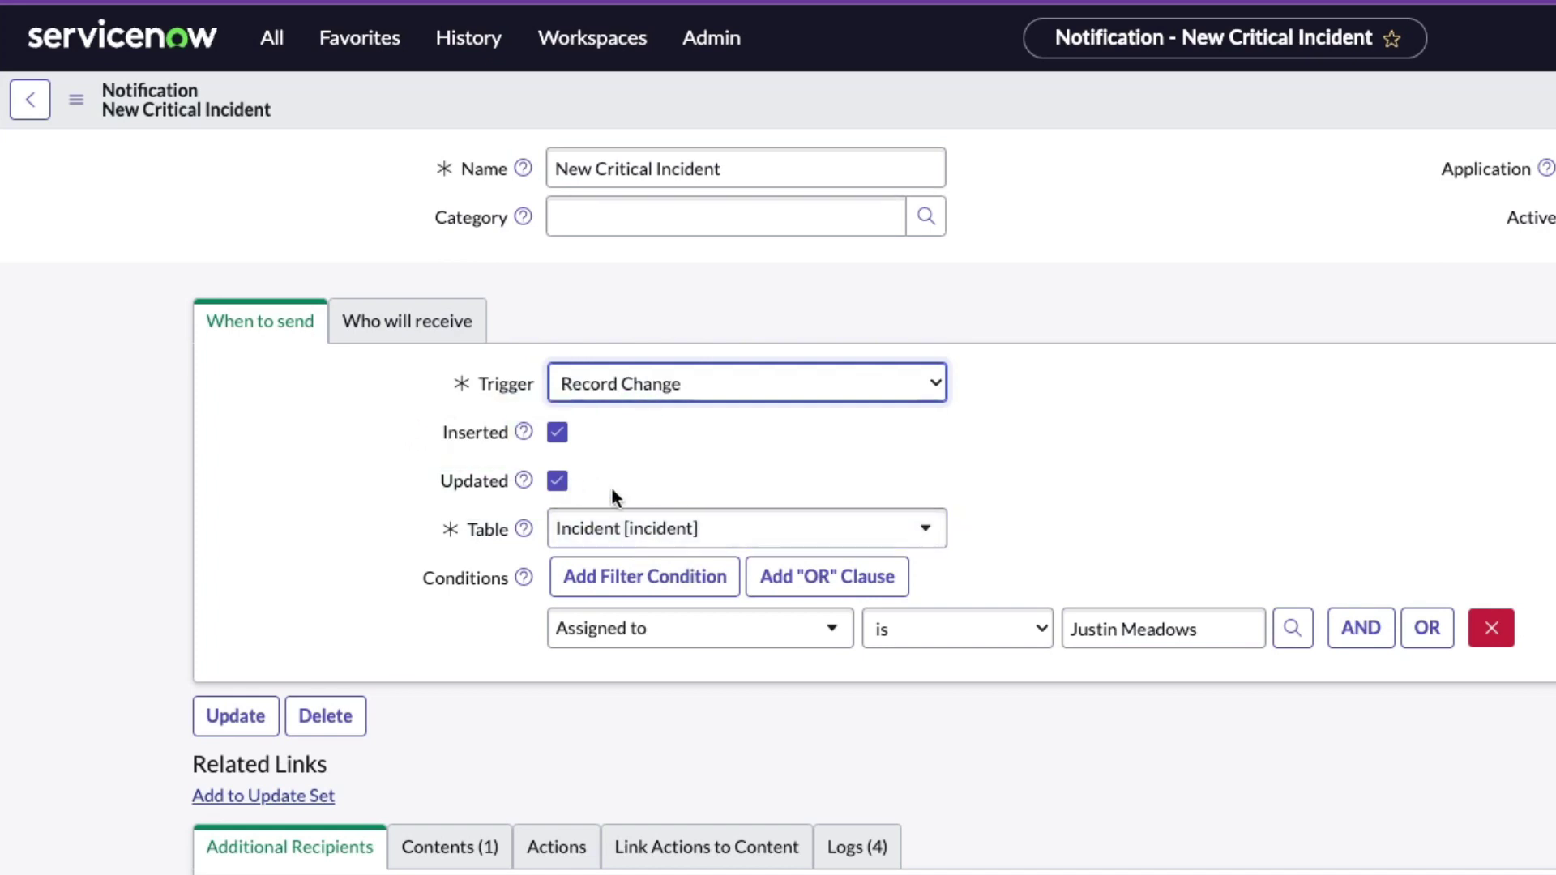
{"action": "left_click", "coordinate": [555, 481]}
{"action": "right_click", "coordinate": [1154, 105]}
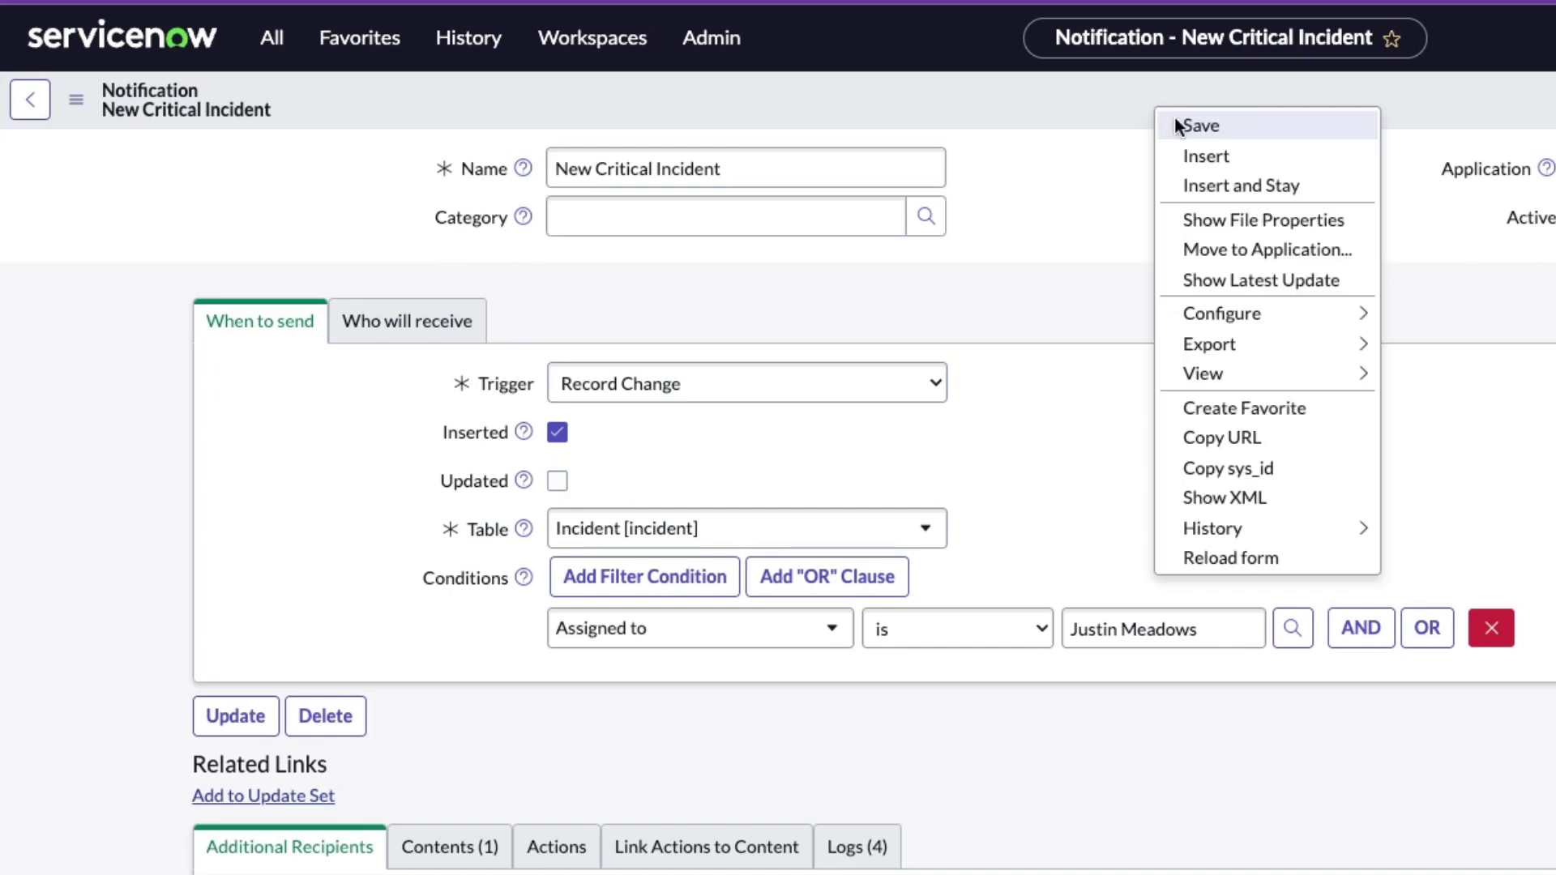
{"action": "left_click", "coordinate": [1177, 122]}
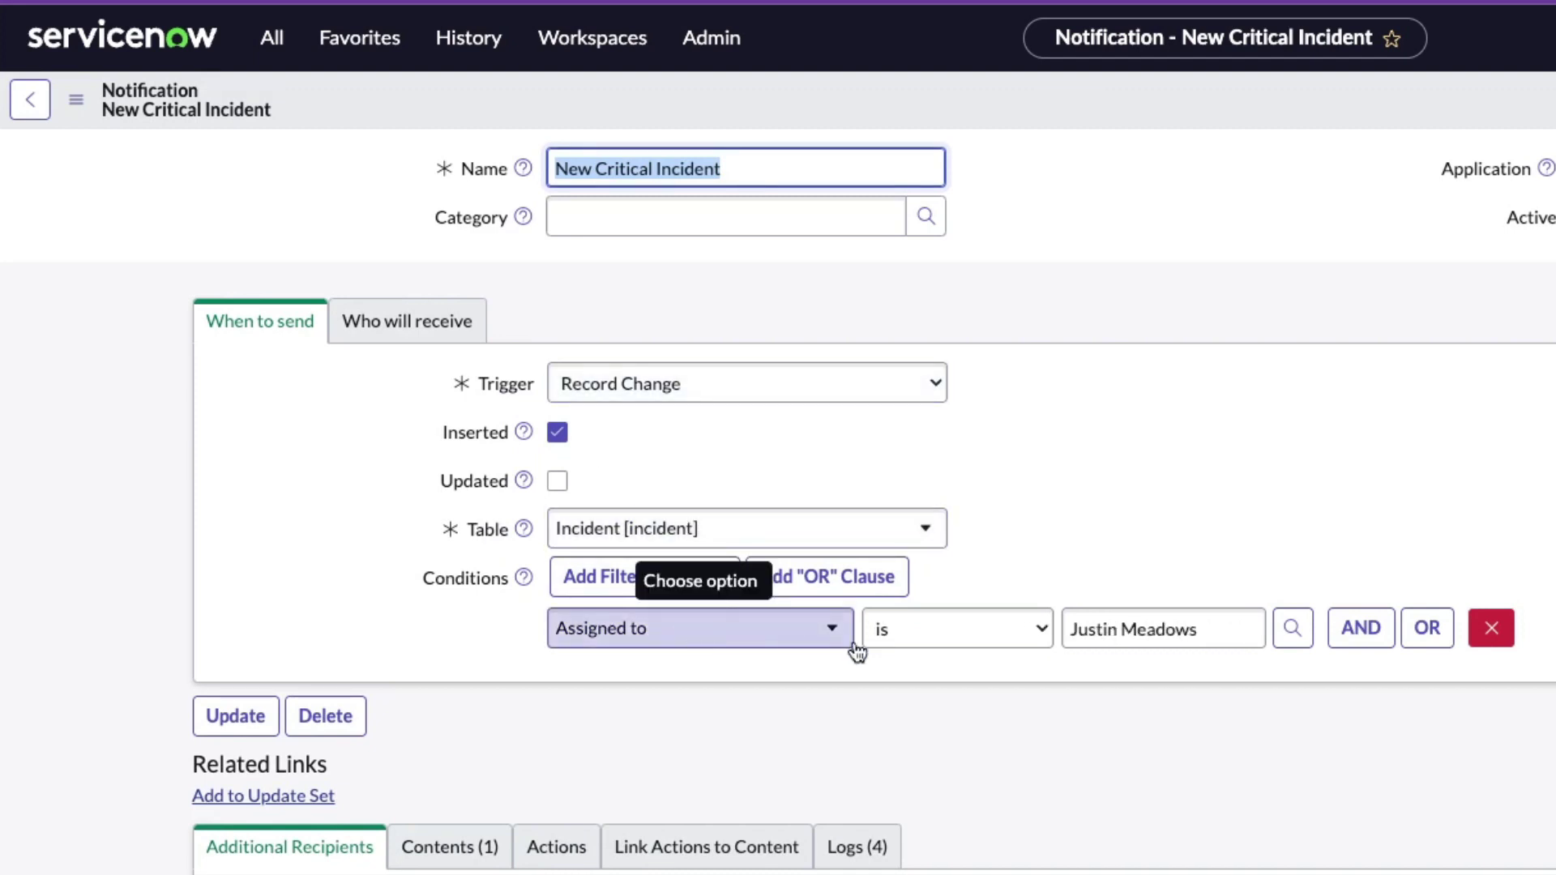
- Add an AND condition Priority is 1 - Critical and save the notification
{"action": "left_click", "coordinate": [1361, 628]}
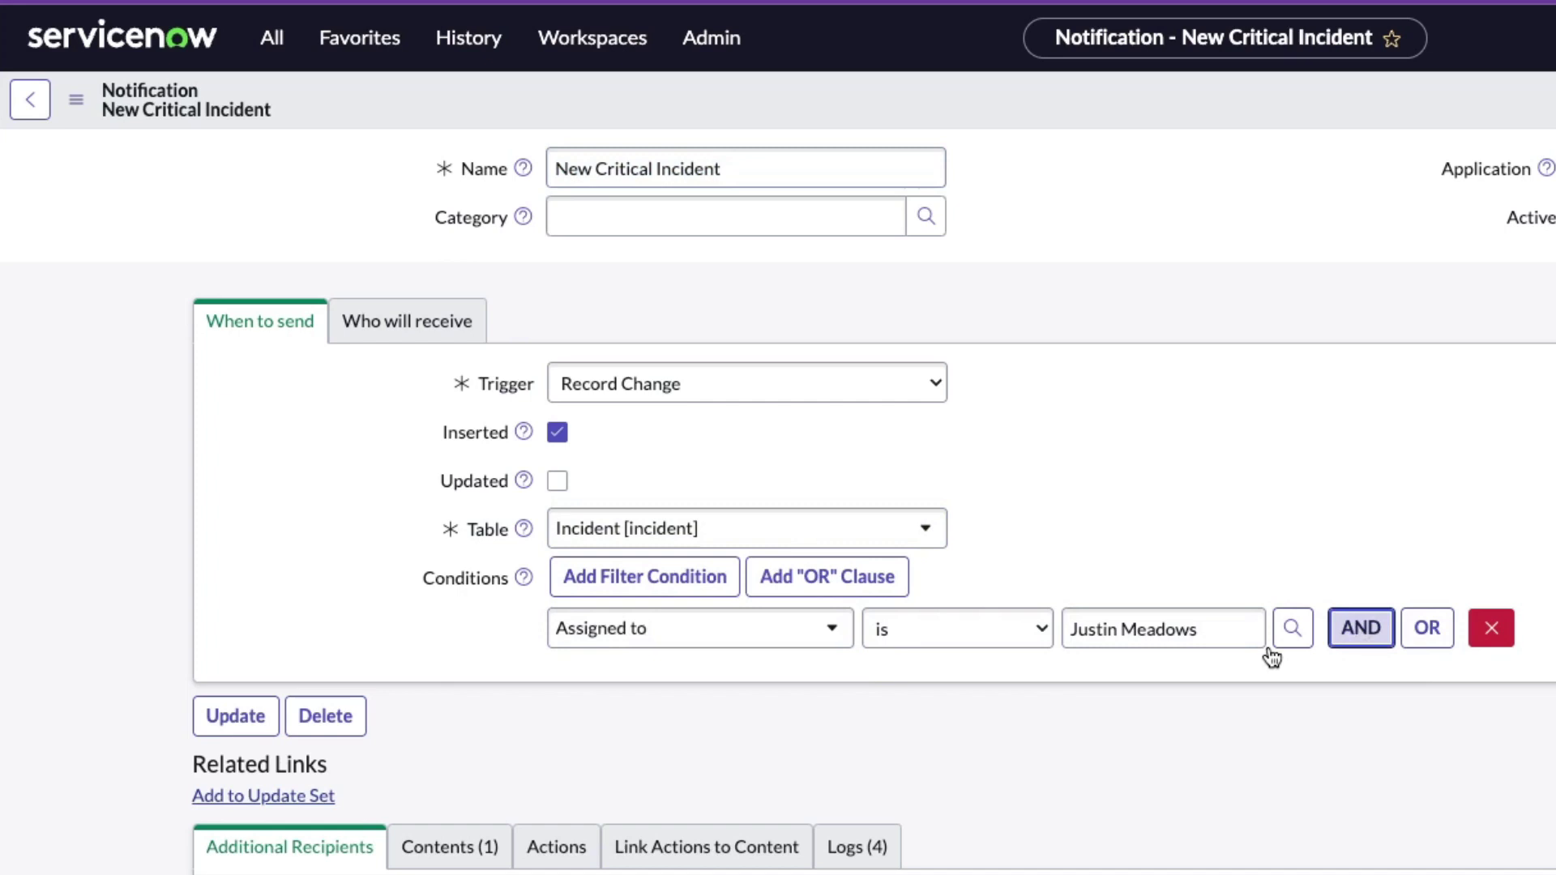
{"action": "left_click", "coordinate": [639, 724]}
{"action": "type", "text": "priori"}
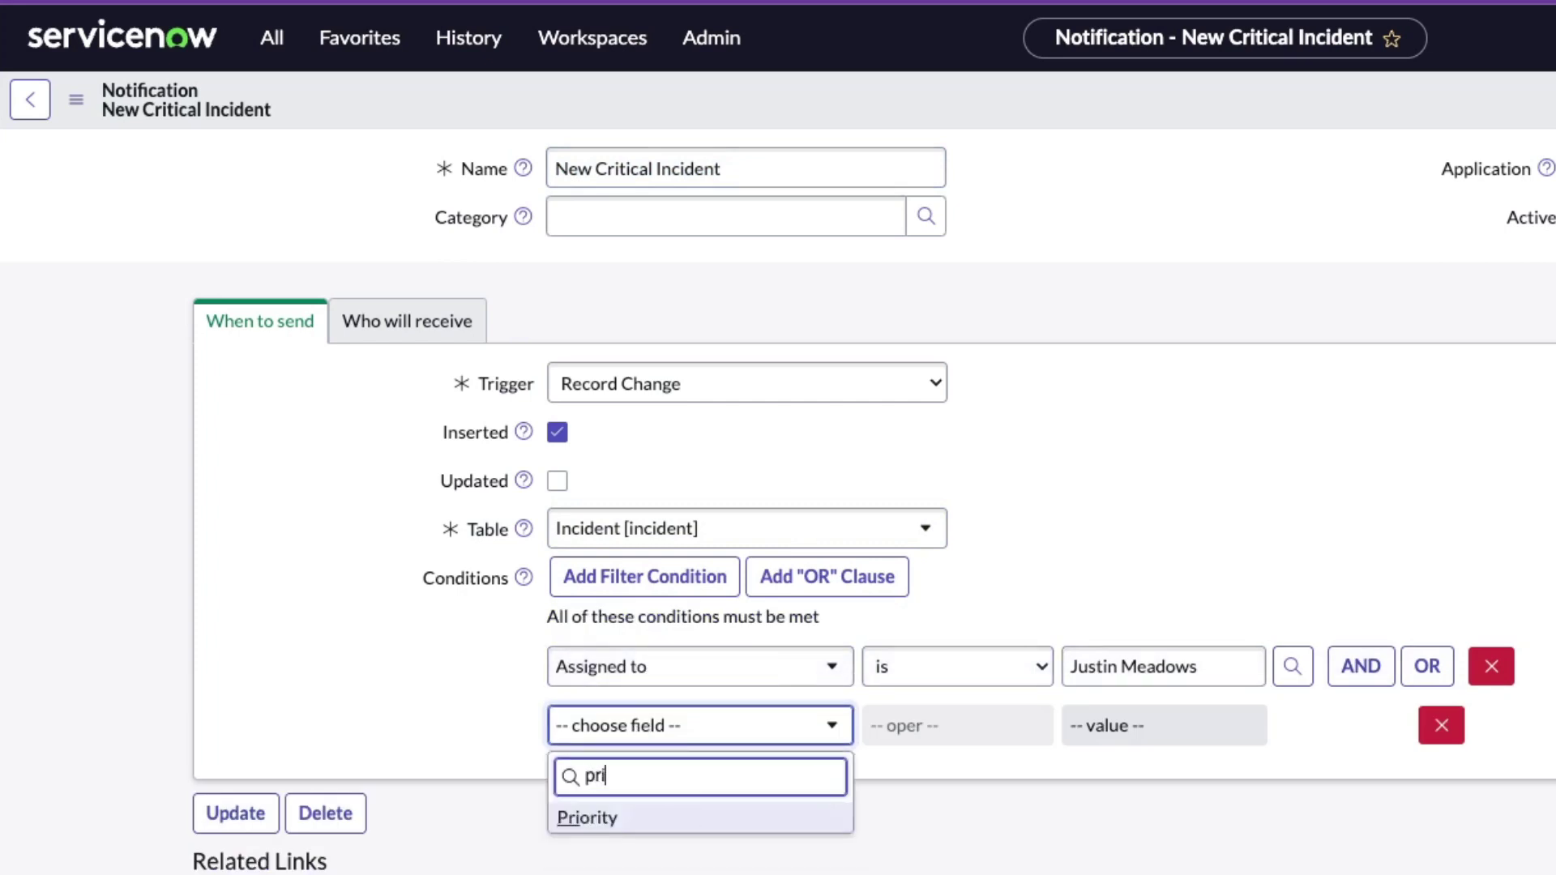
{"action": "left_click", "coordinate": [610, 818]}
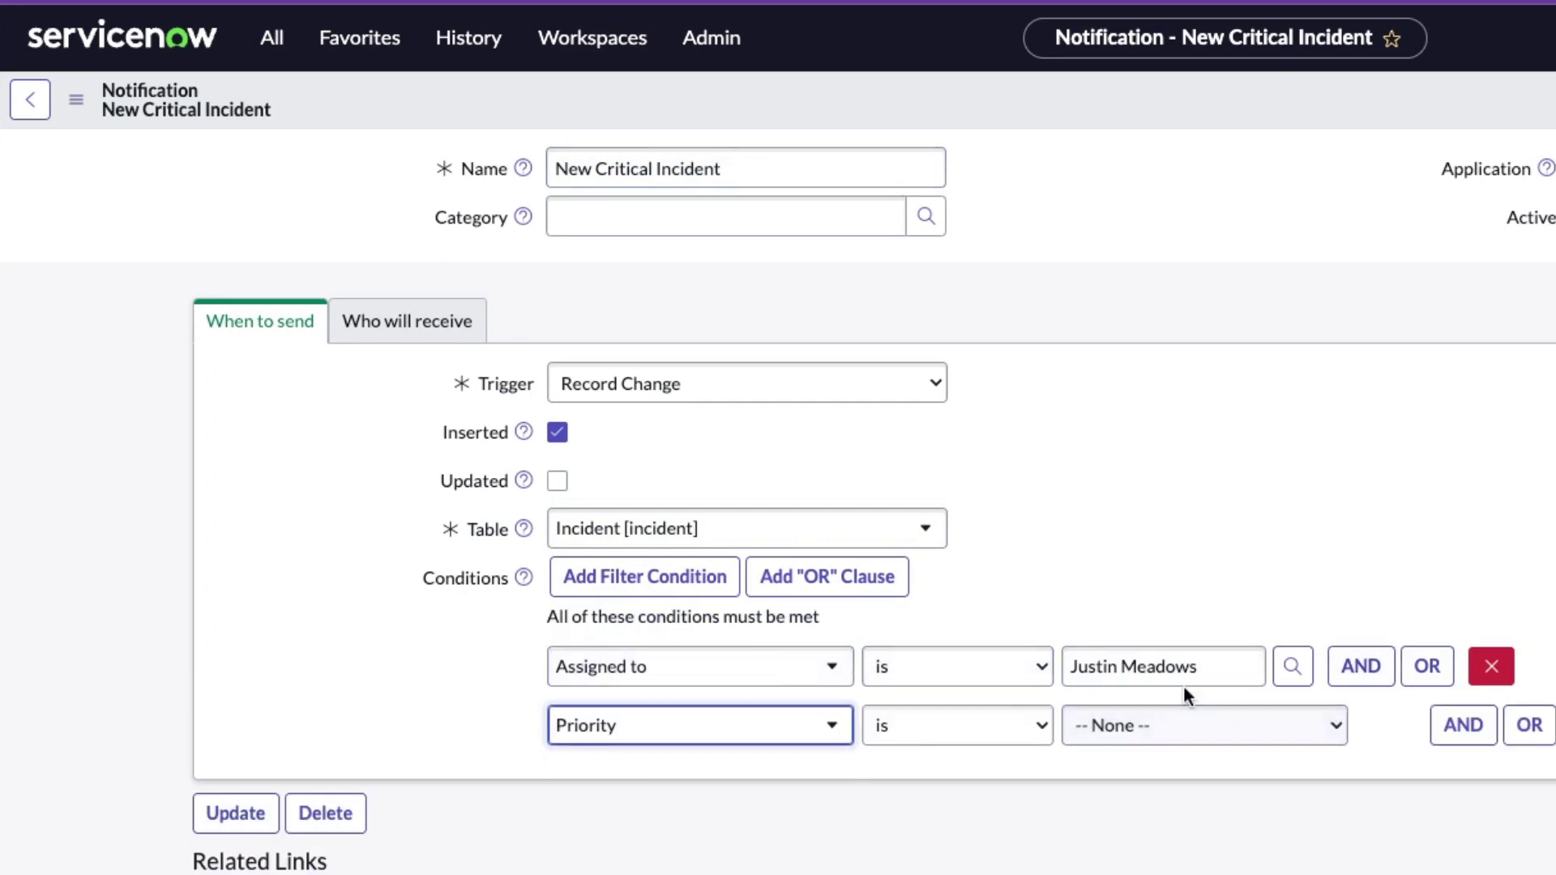
{"action": "left_click", "coordinate": [1167, 740]}
{"action": "left_click", "coordinate": [1154, 754]}
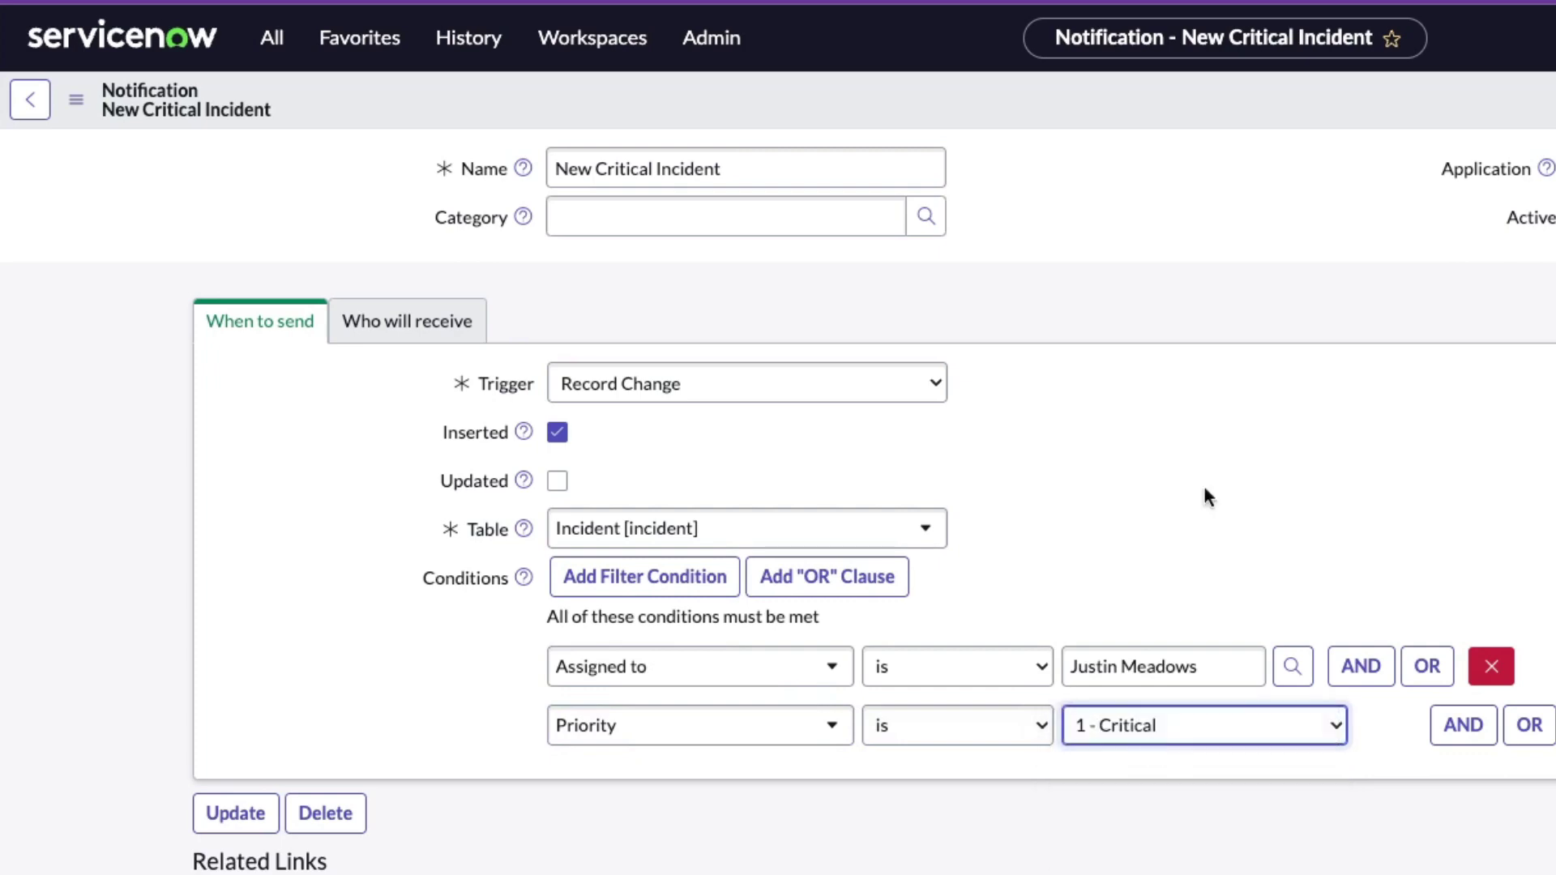
{"action": "right_click", "coordinate": [1229, 102]}
{"action": "left_click", "coordinate": [1237, 115]}
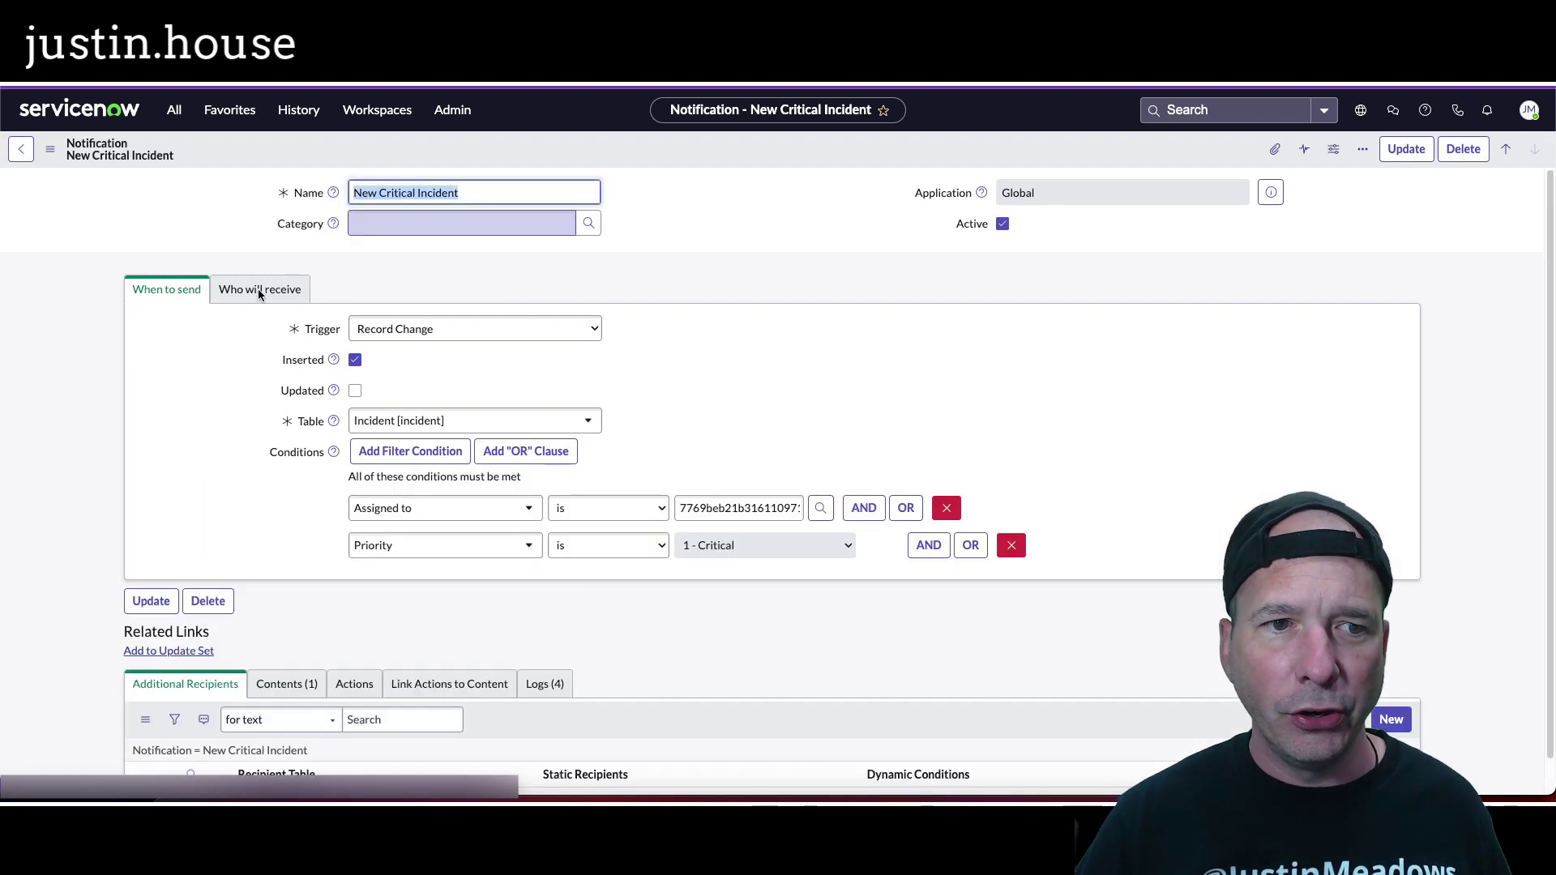
- On Who will receive, unlock and relock Users and the recipient fields list after browsing its fields
{"action": "left_click", "coordinate": [258, 289]}
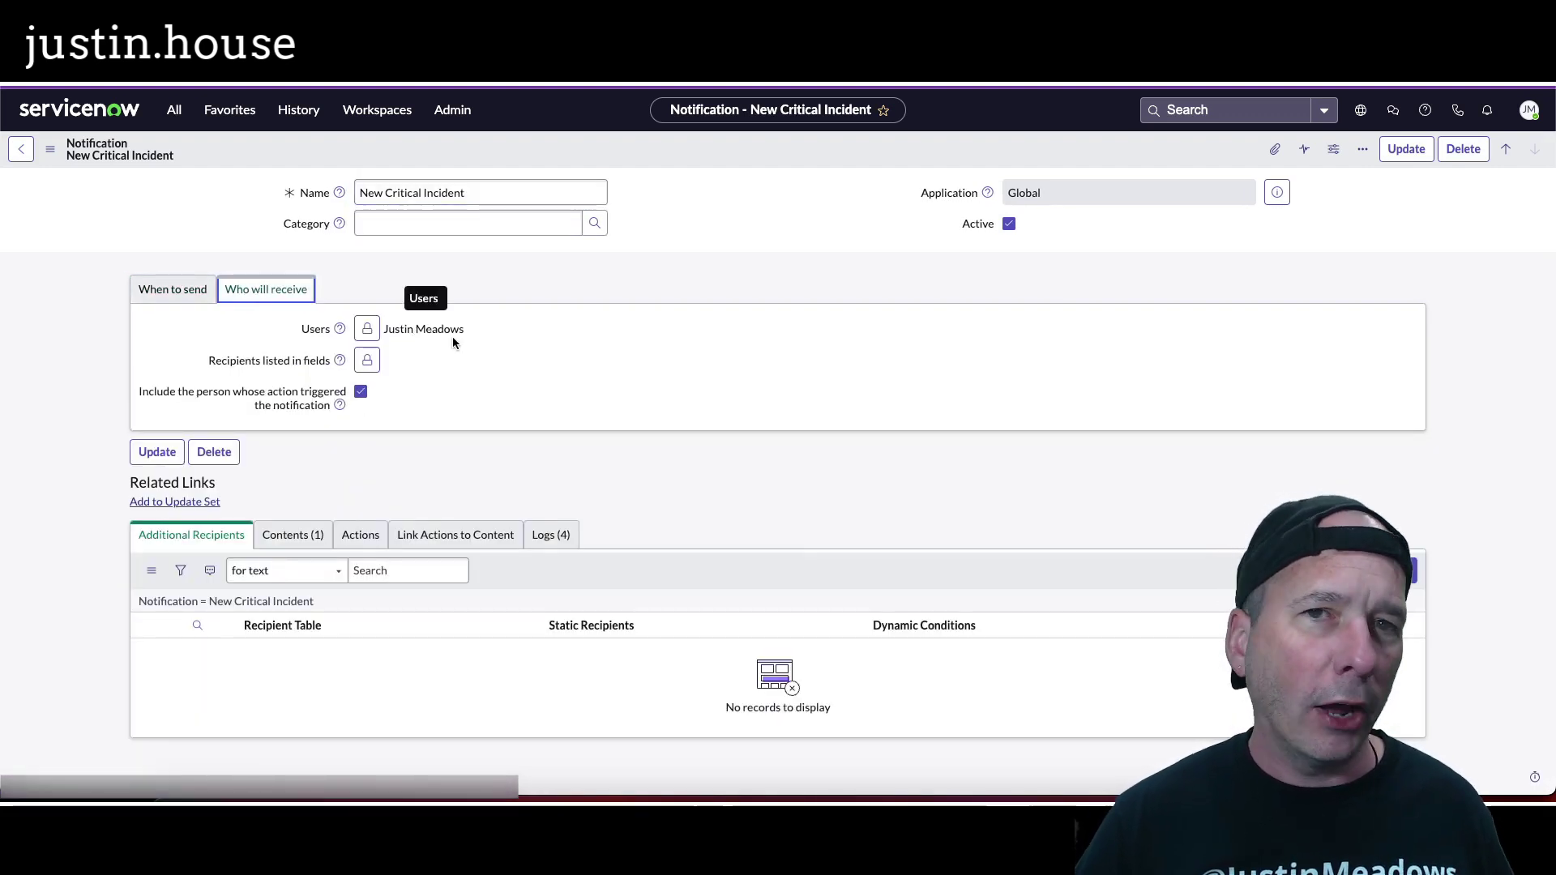
{"action": "left_click", "coordinate": [377, 335]}
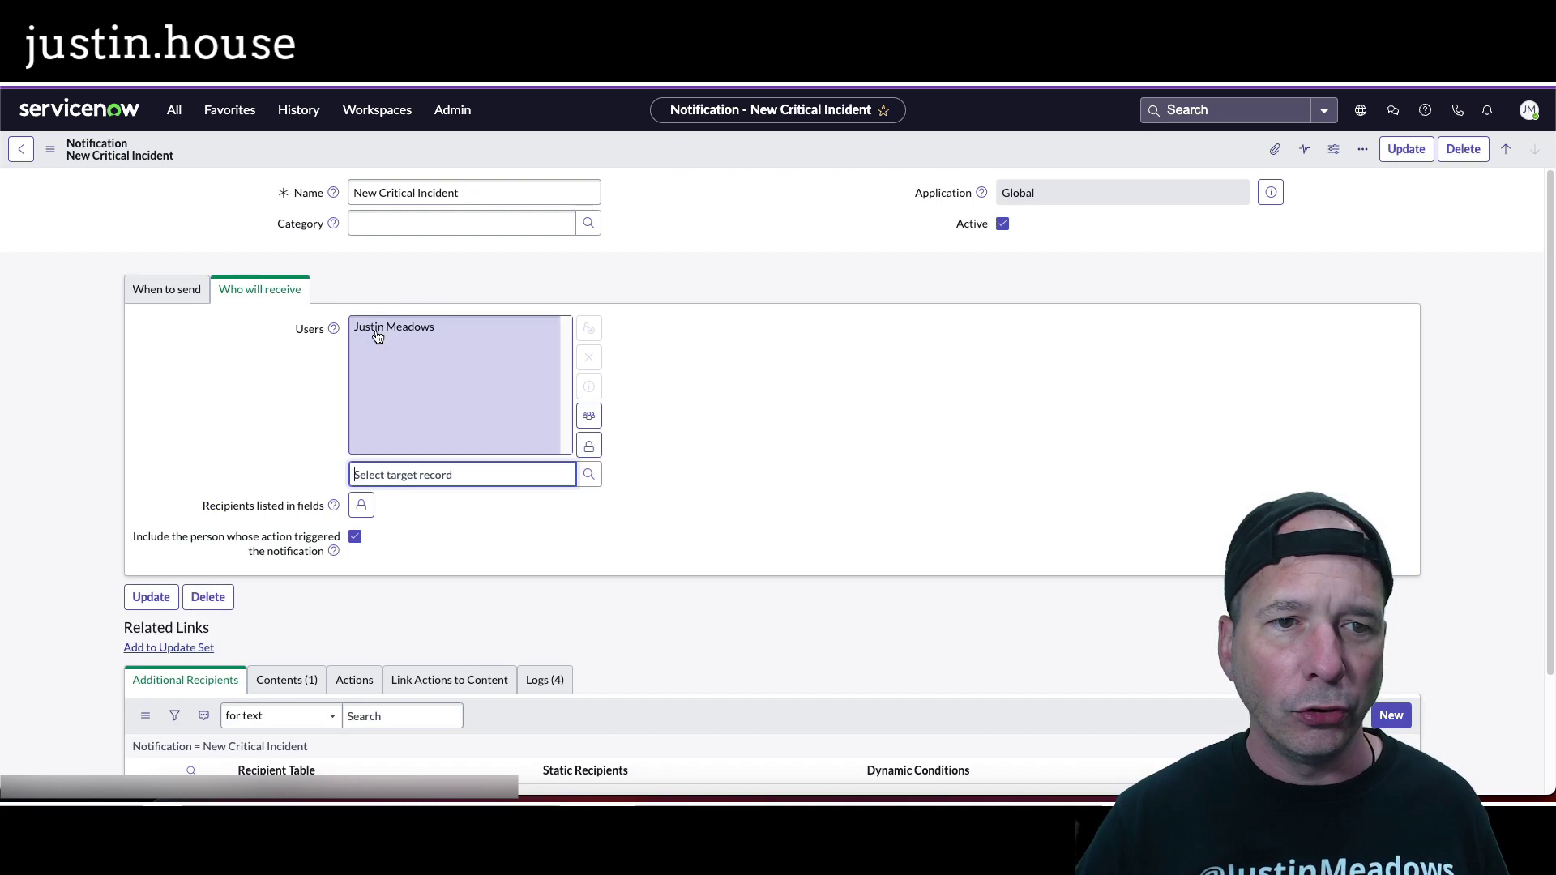
{"action": "left_click", "coordinate": [584, 337]}
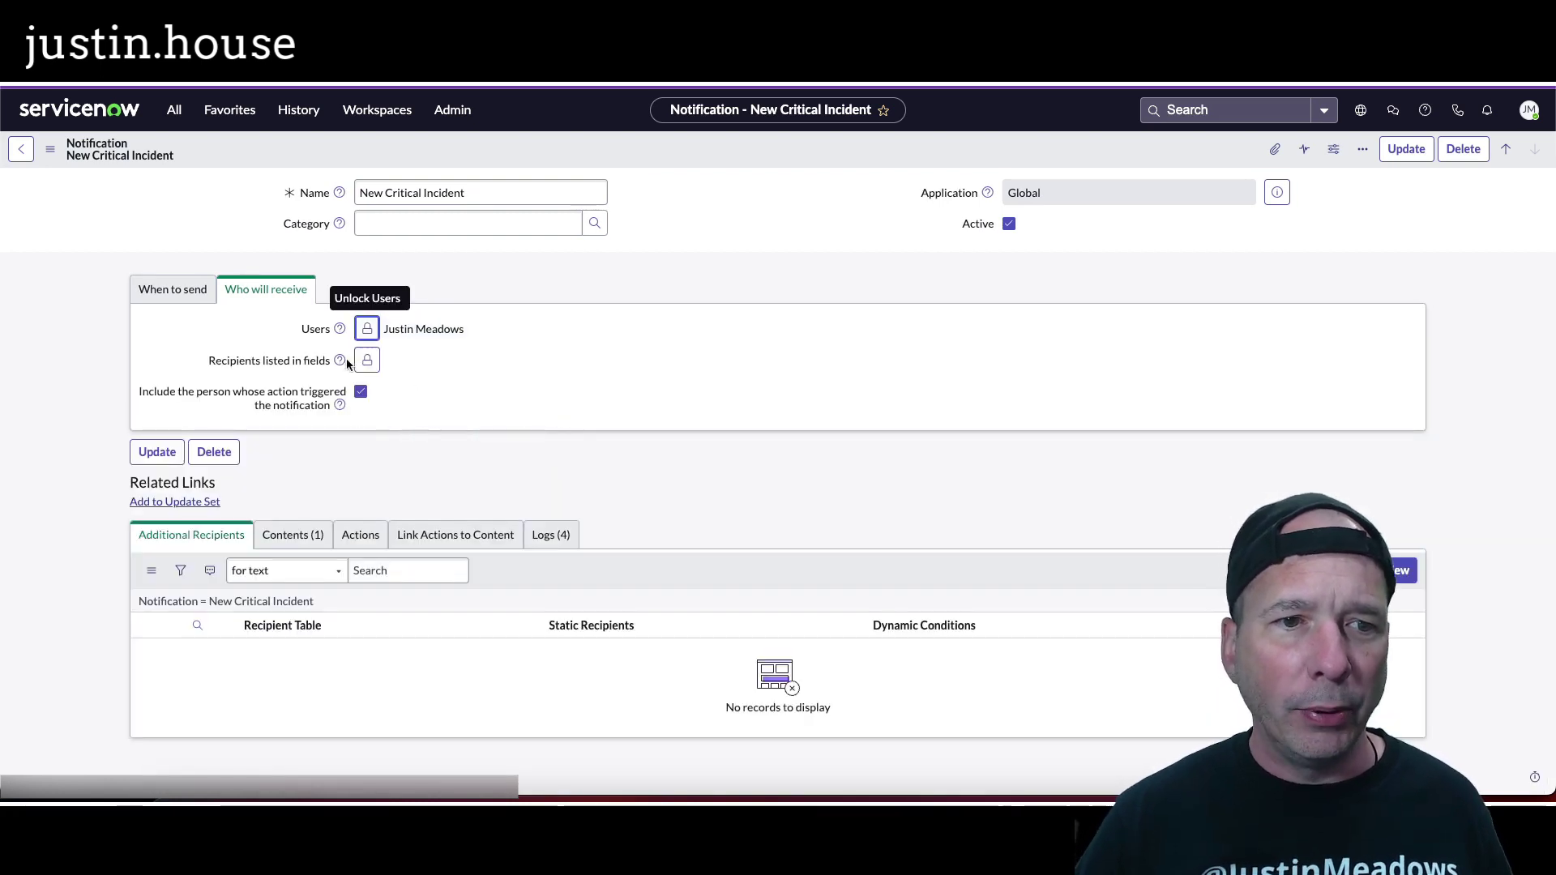
{"action": "left_click", "coordinate": [366, 362]}
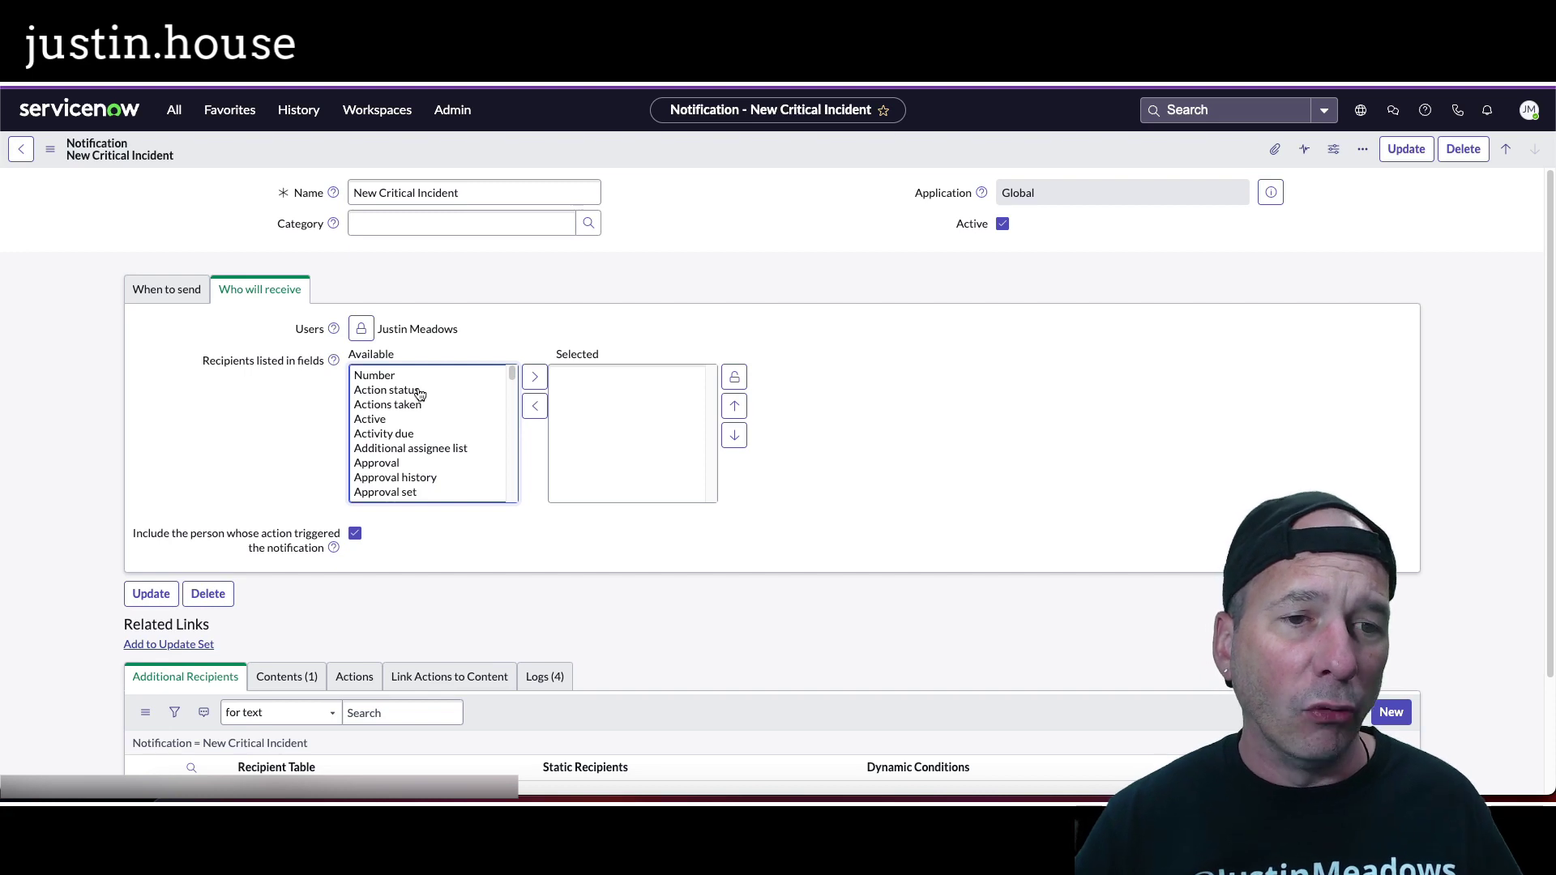
{"action": "scroll", "coordinate": [423, 401], "scroll_direction": "down", "scroll_amount": 15}
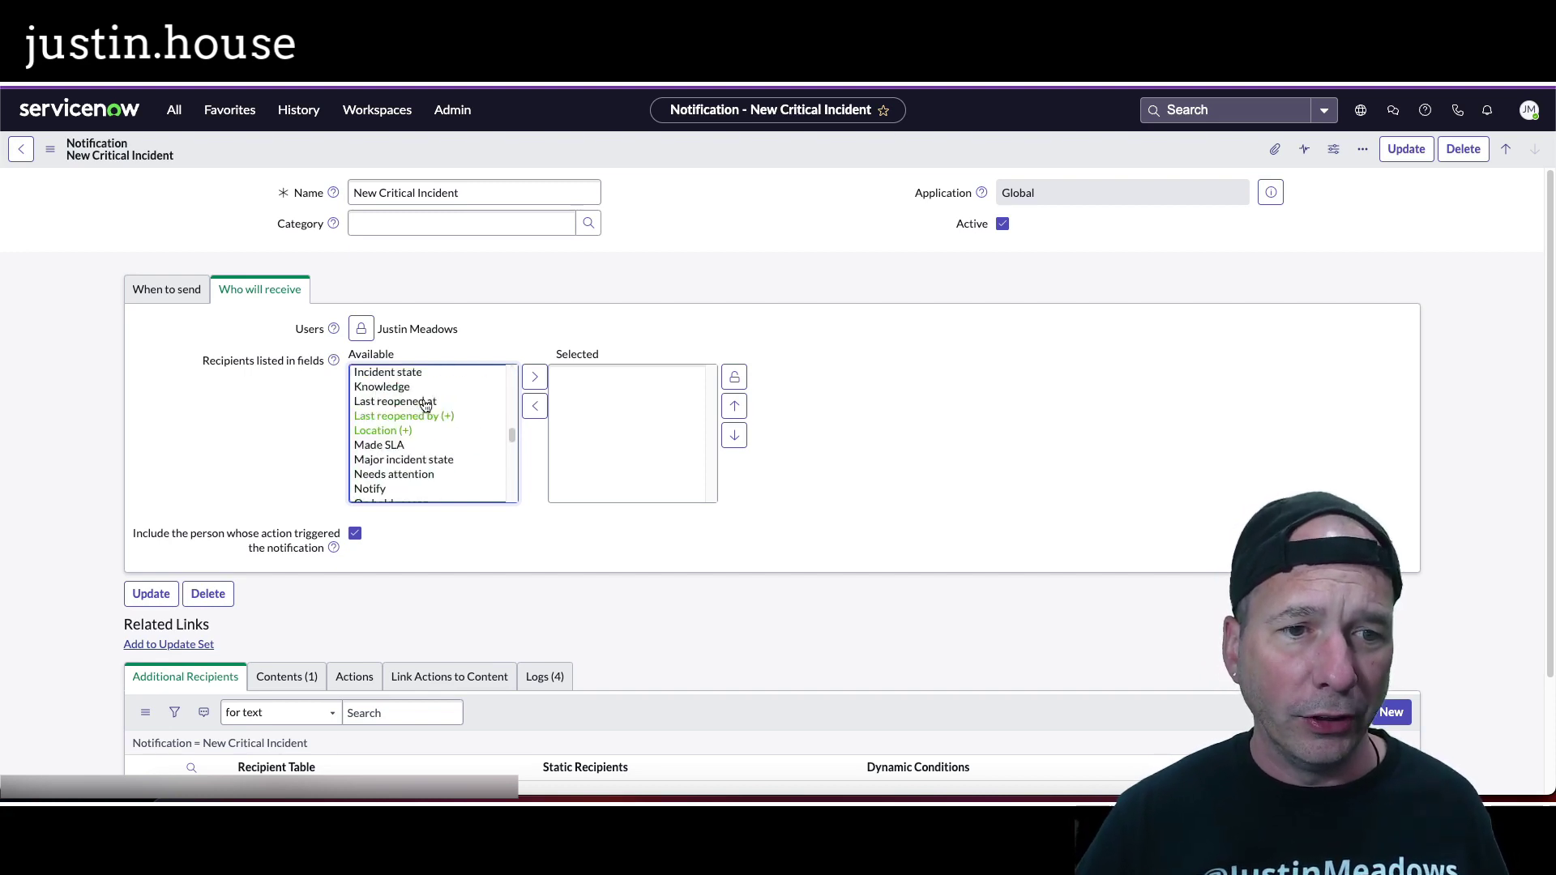
{"action": "scroll", "coordinate": [425, 406], "scroll_direction": "up", "scroll_amount": 15}
{"action": "scroll", "coordinate": [411, 432], "scroll_direction": "down", "scroll_amount": 2}
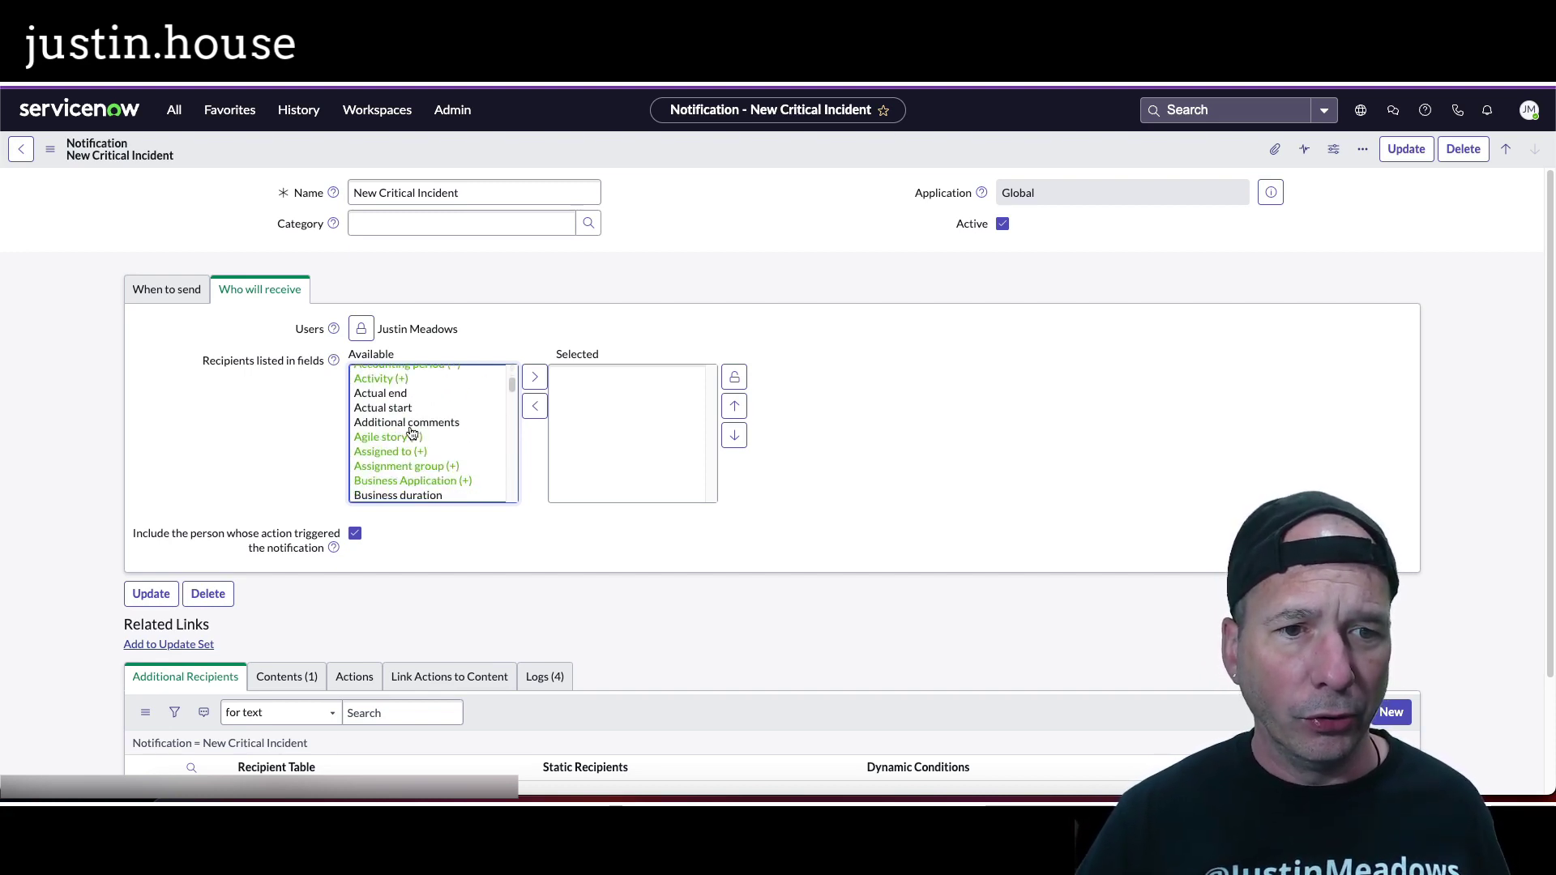
{"action": "scroll", "coordinate": [410, 432], "scroll_direction": "down", "scroll_amount": 1}
{"action": "left_click", "coordinate": [392, 437]}
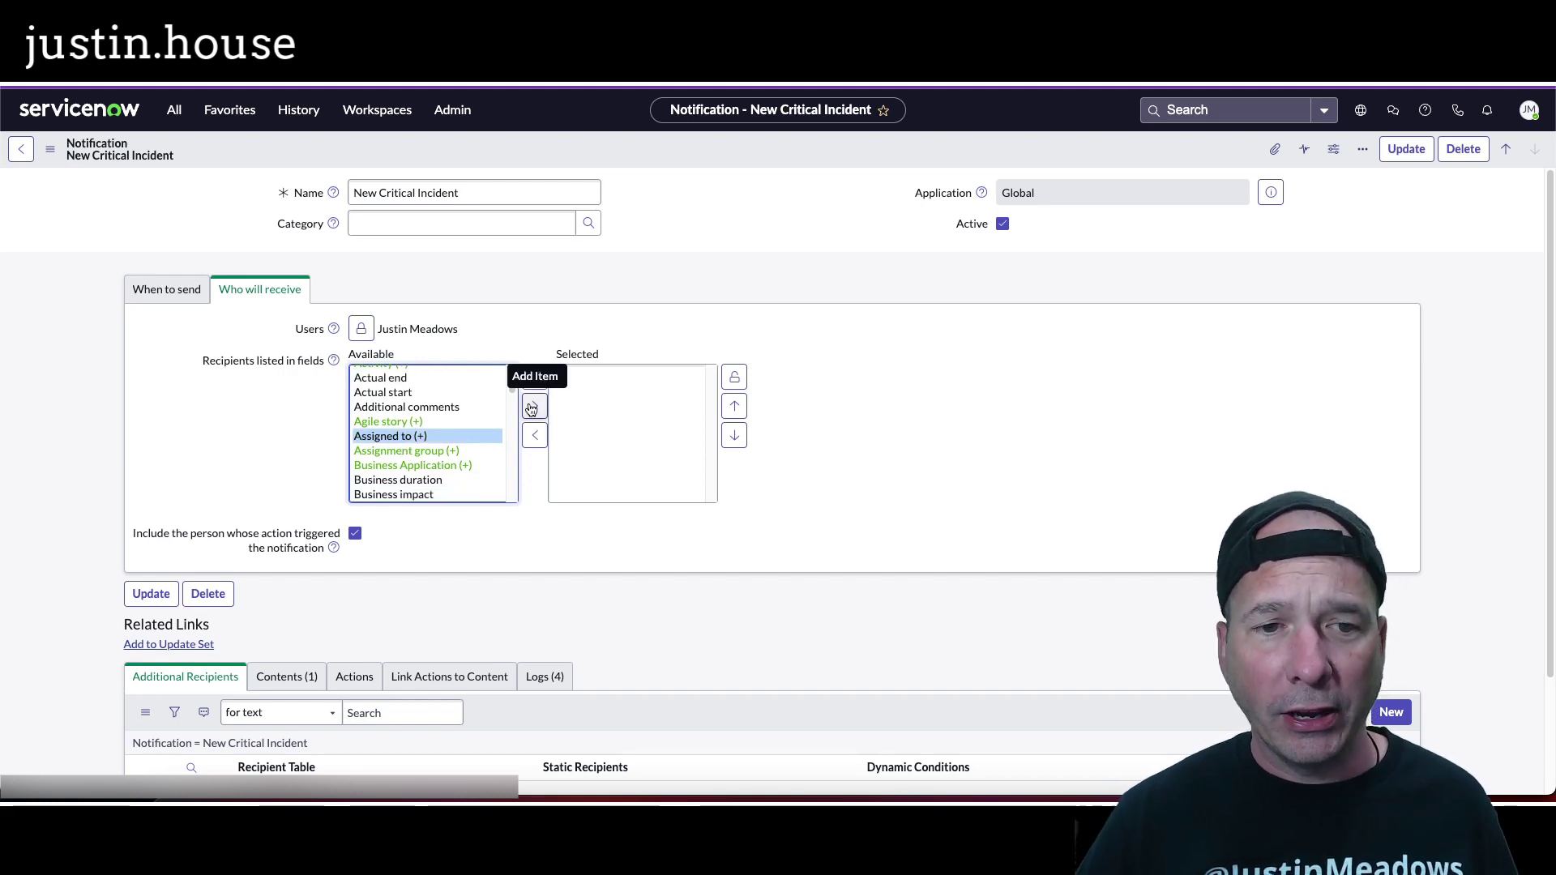
{"action": "left_click", "coordinate": [736, 379]}
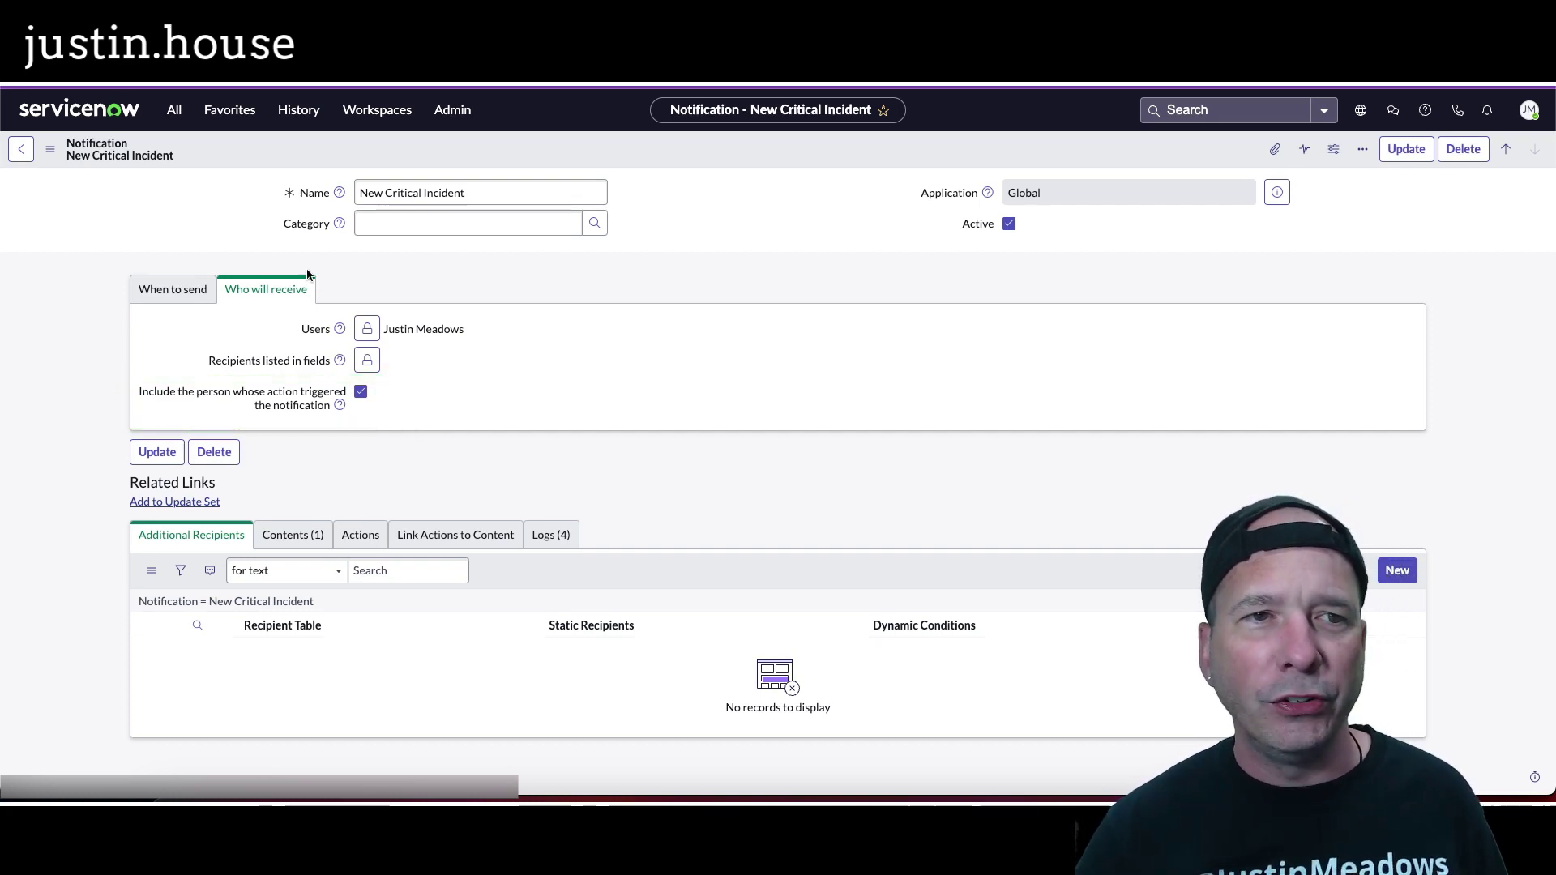
- From incident.list, start a new incident with a recent caller, 'demo #2 for YouTube' and description 'test'
{"action": "left_click", "coordinate": [175, 110]}
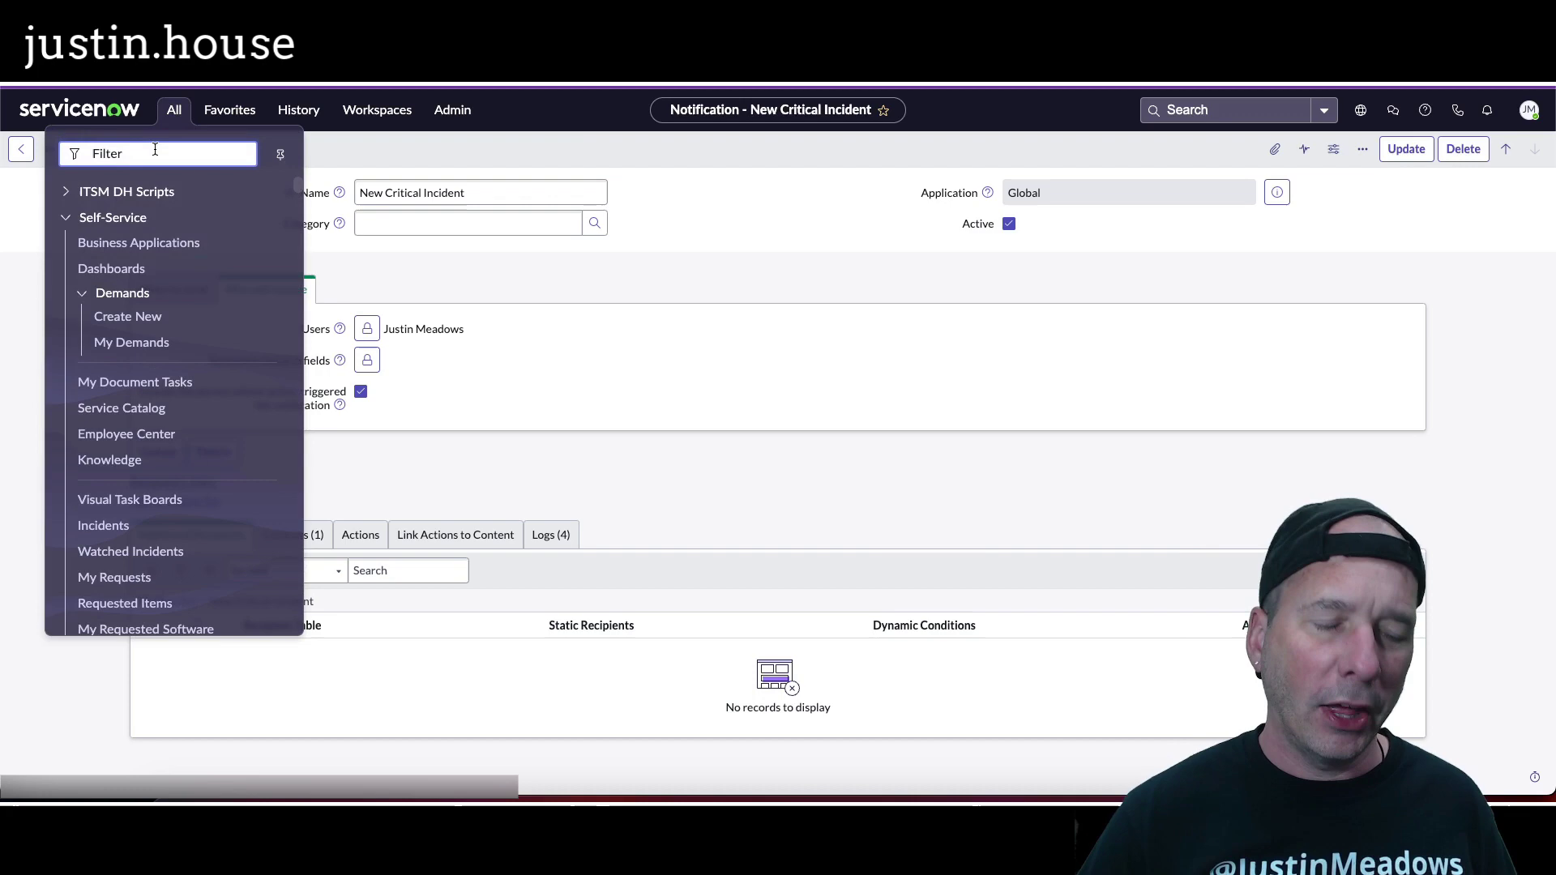
{"action": "type", "text": "incident.l"}
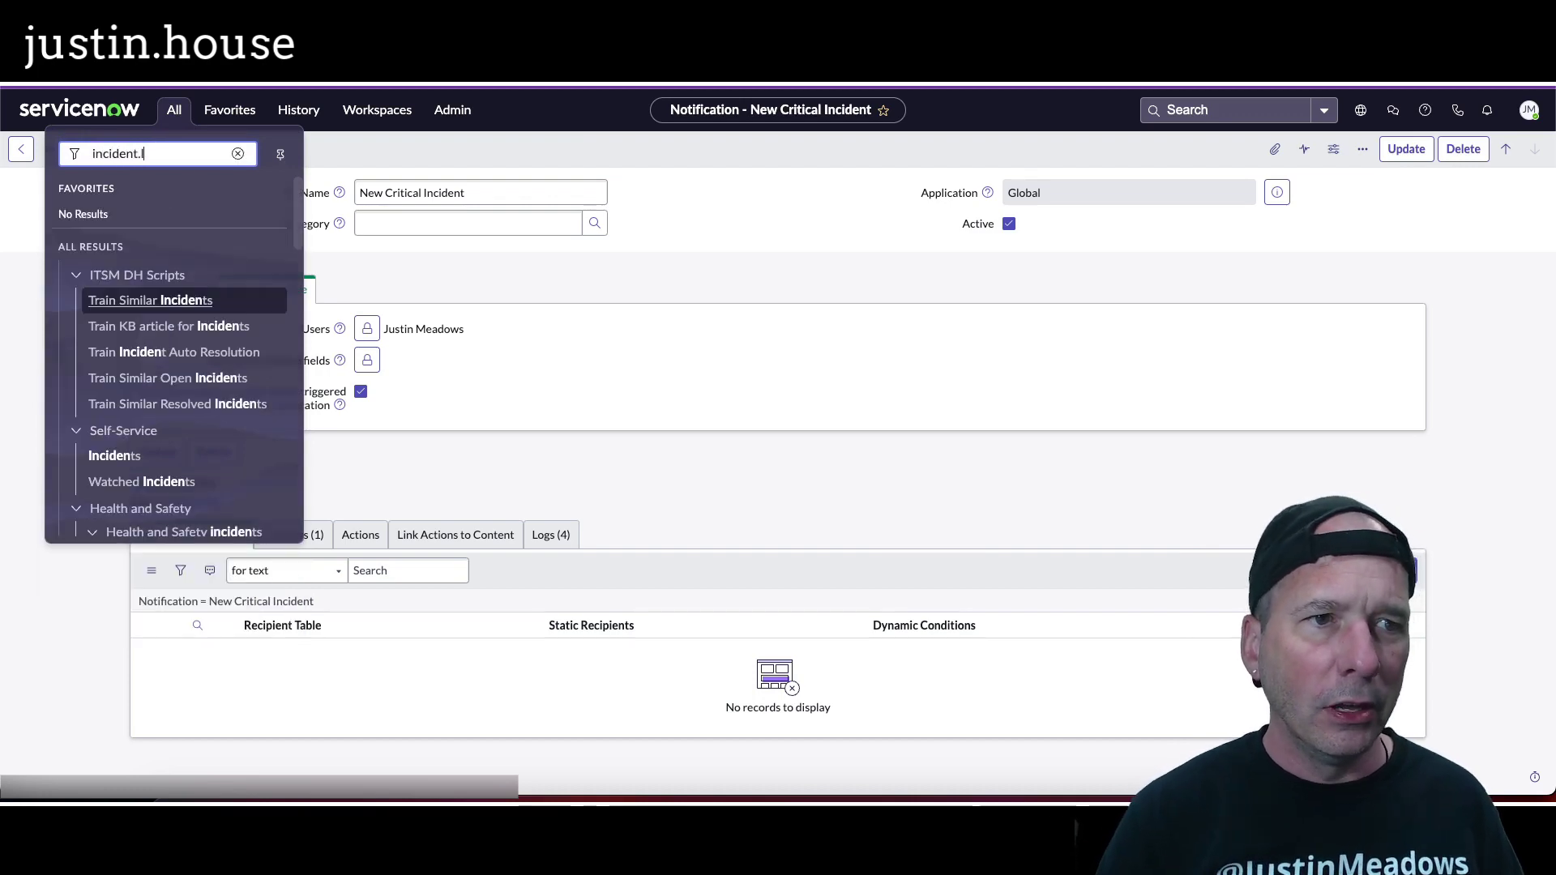
{"action": "type", "text": "ist"}
{"action": "key", "text": "Return"}
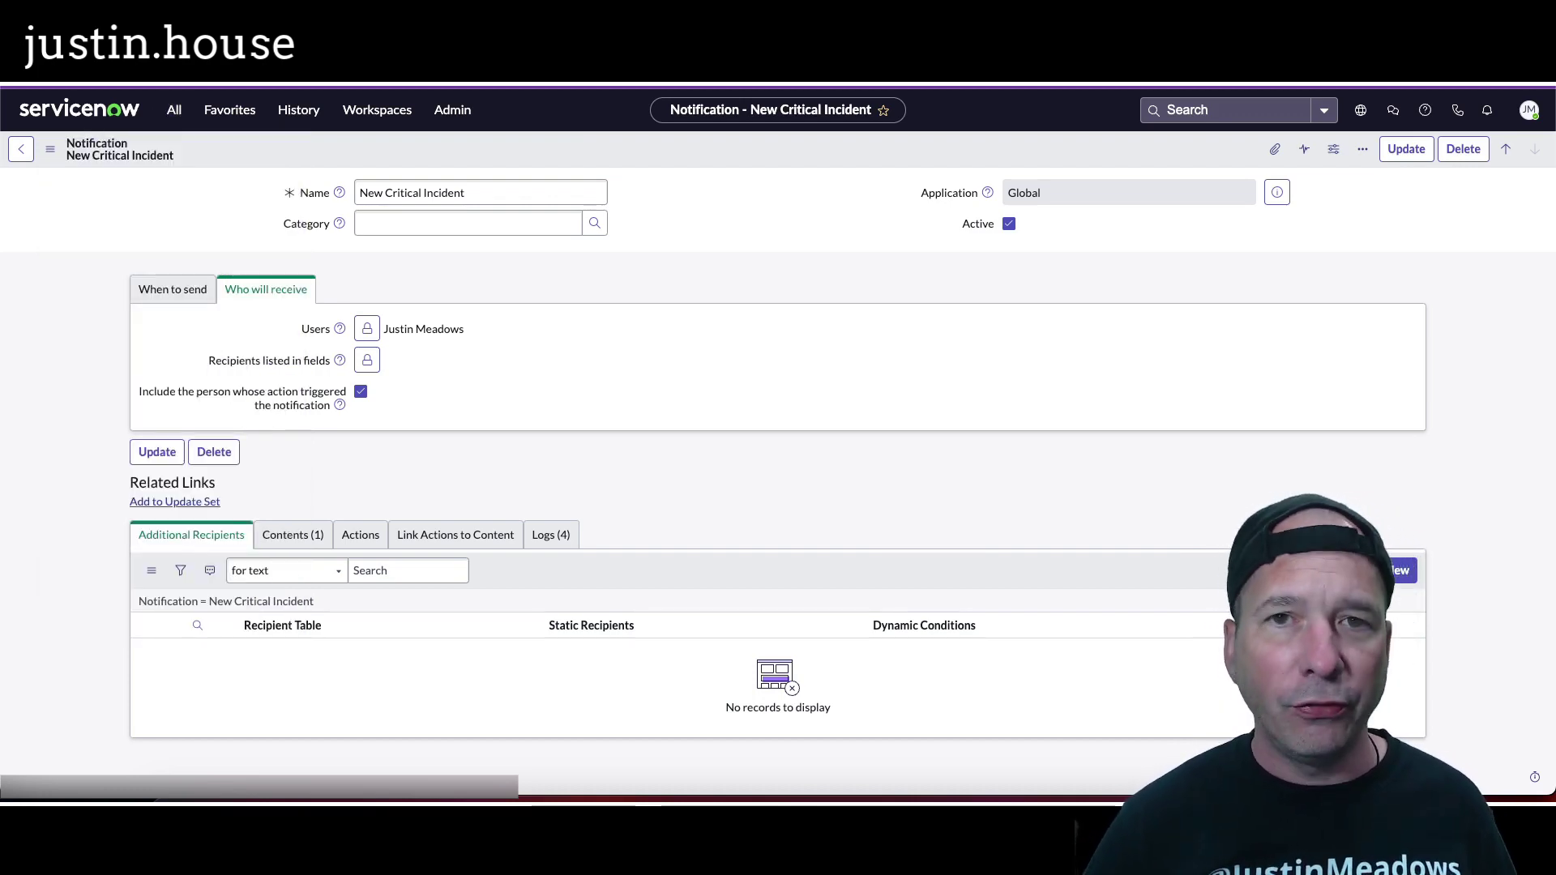
{"action": "left_click", "coordinate": [1528, 150]}
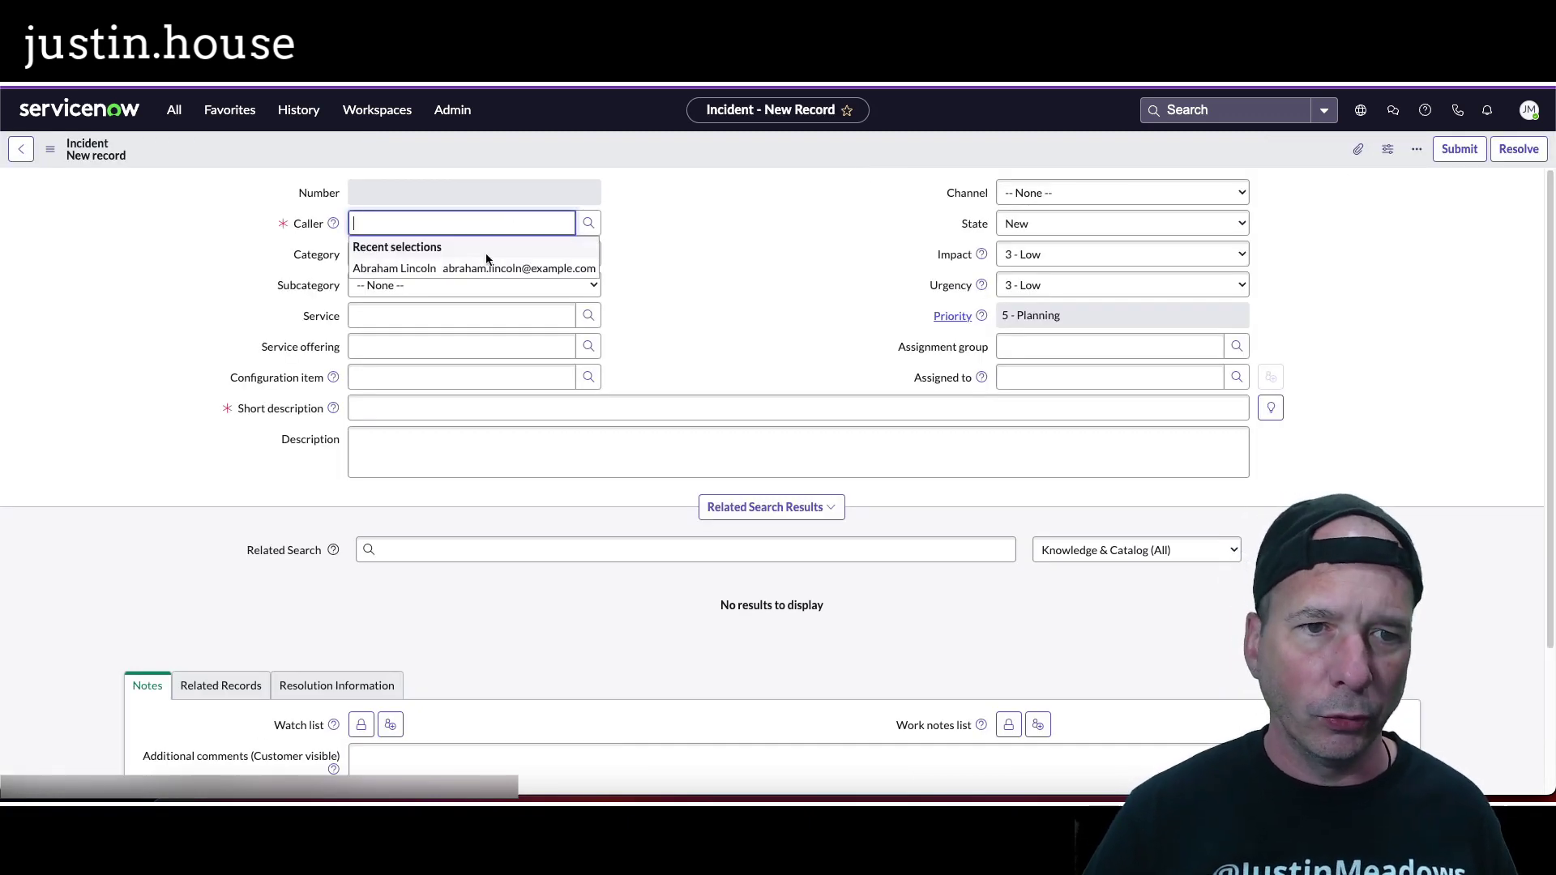
{"action": "left_click", "coordinate": [488, 267]}
{"action": "left_click", "coordinate": [427, 406]}
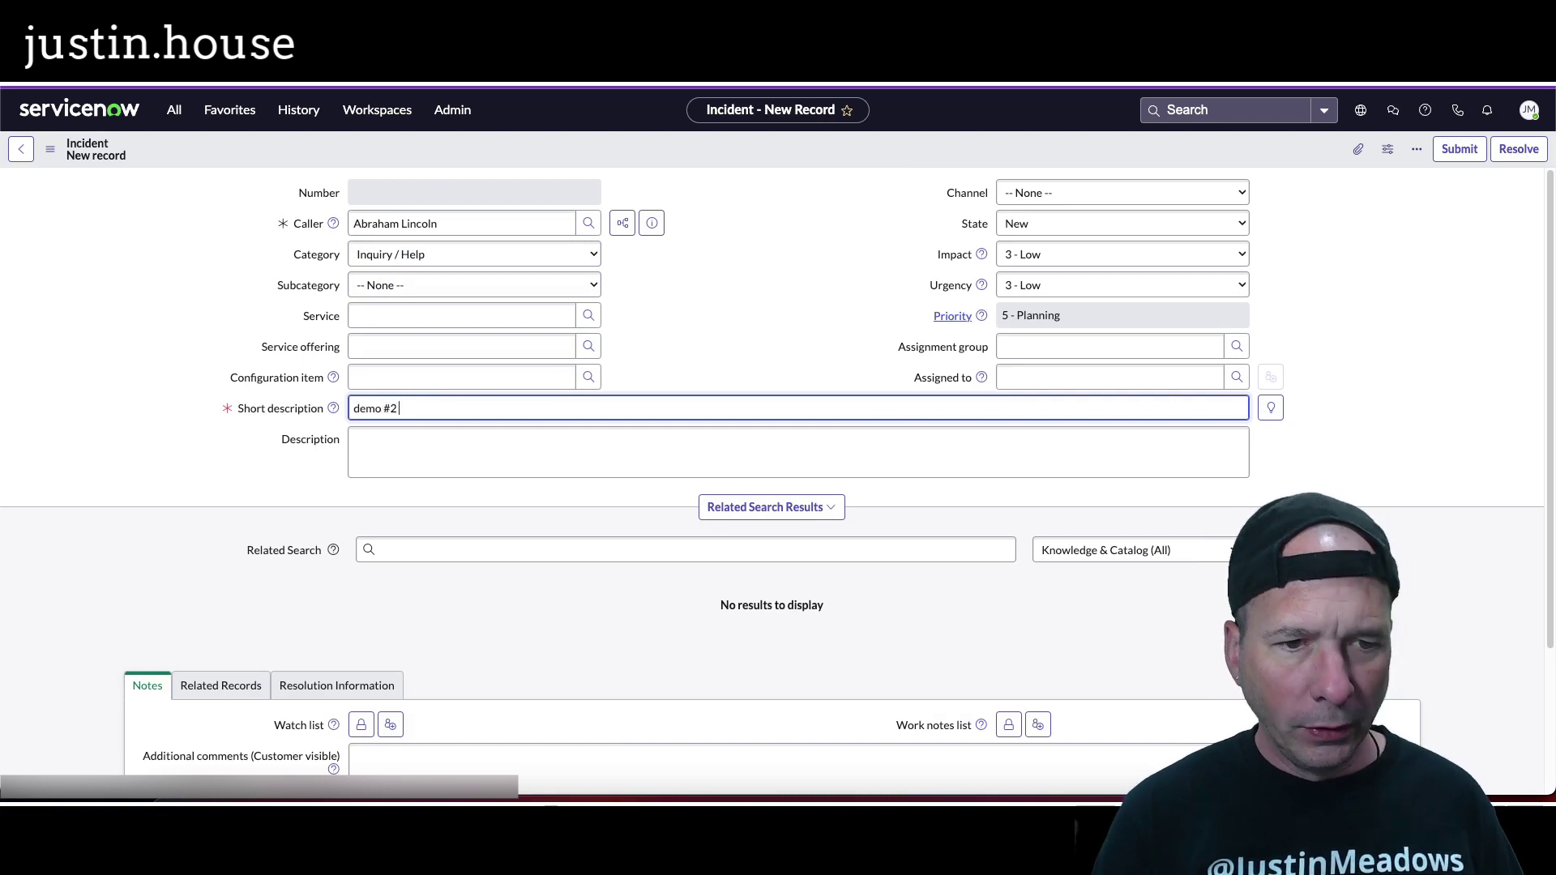
{"action": "type", "text": "demo #2 for YouTube"}
{"action": "key", "text": "Tab"}
{"action": "type", "text": "test"}
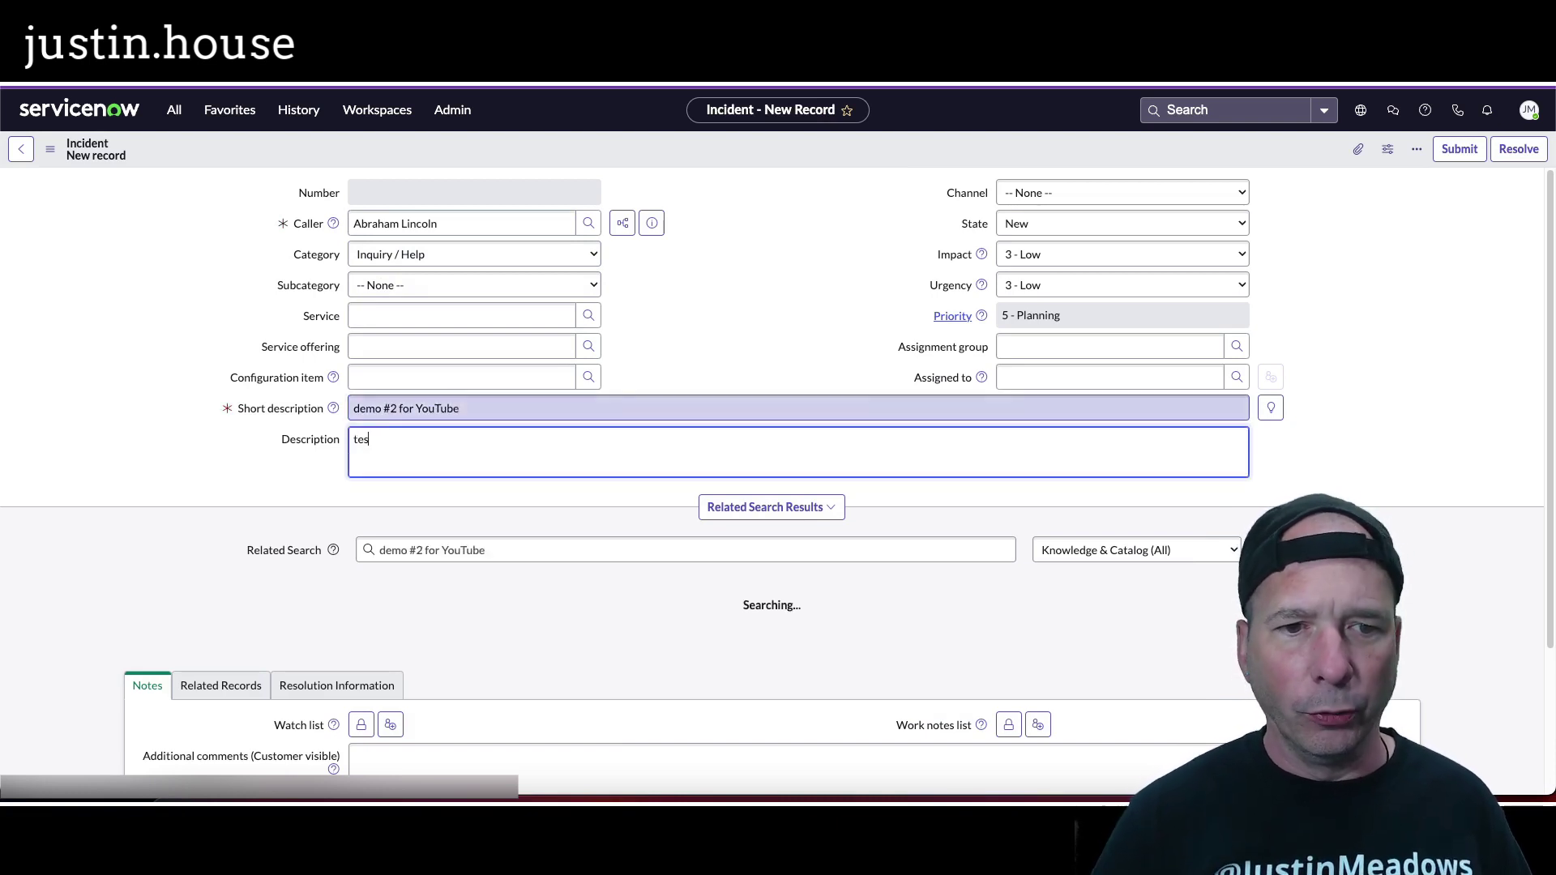
- Assign the incident to the notification's target user and save it
{"action": "left_click", "coordinate": [1058, 376]}
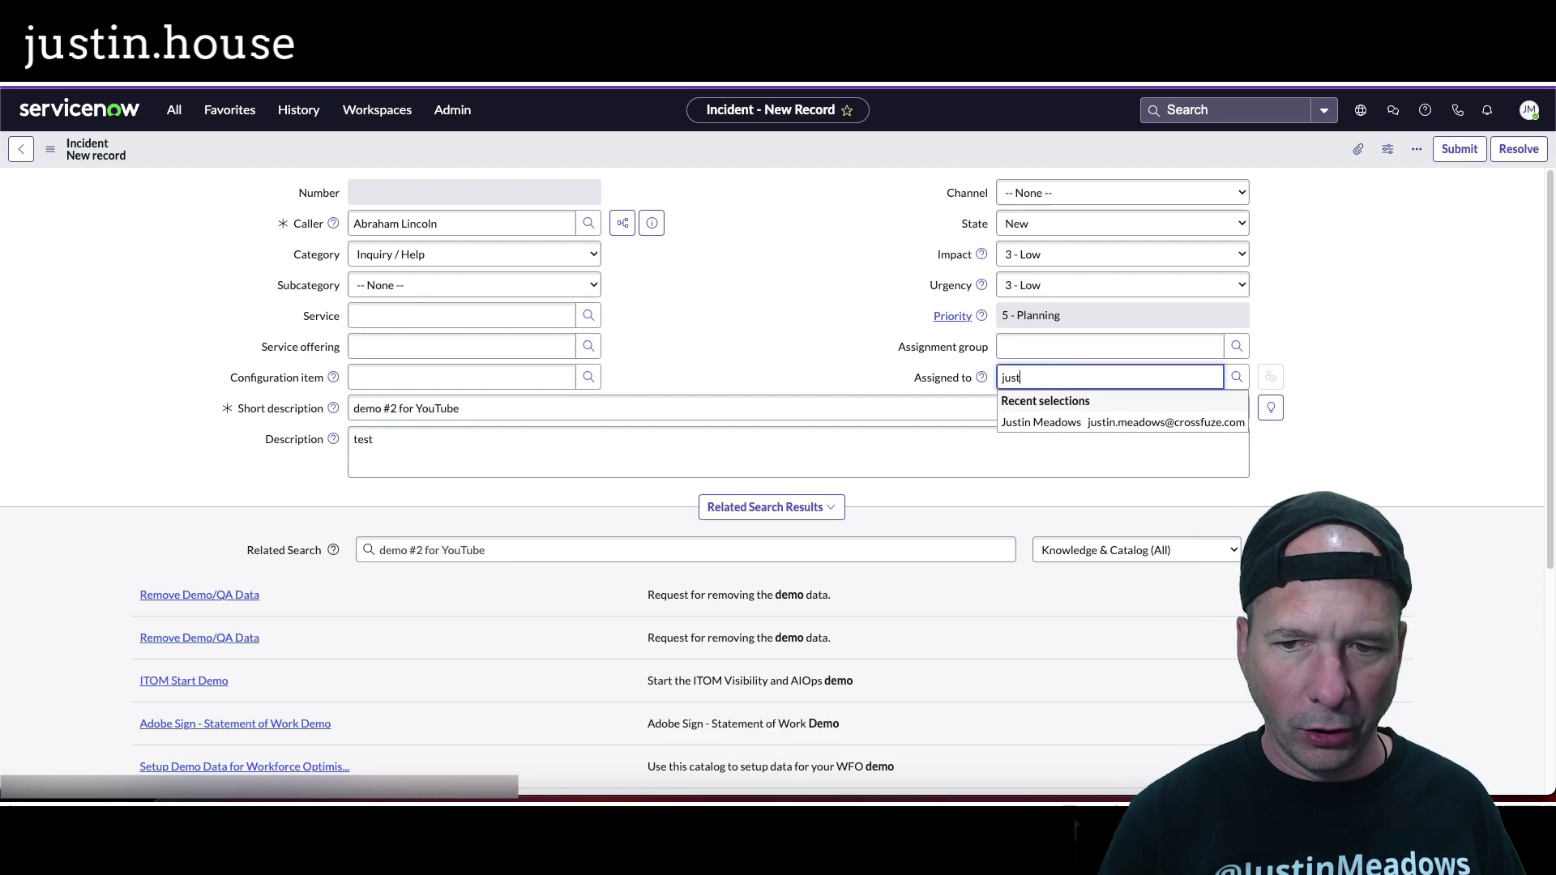
{"action": "type", "text": "justin"}
{"action": "left_click", "coordinate": [1185, 424]}
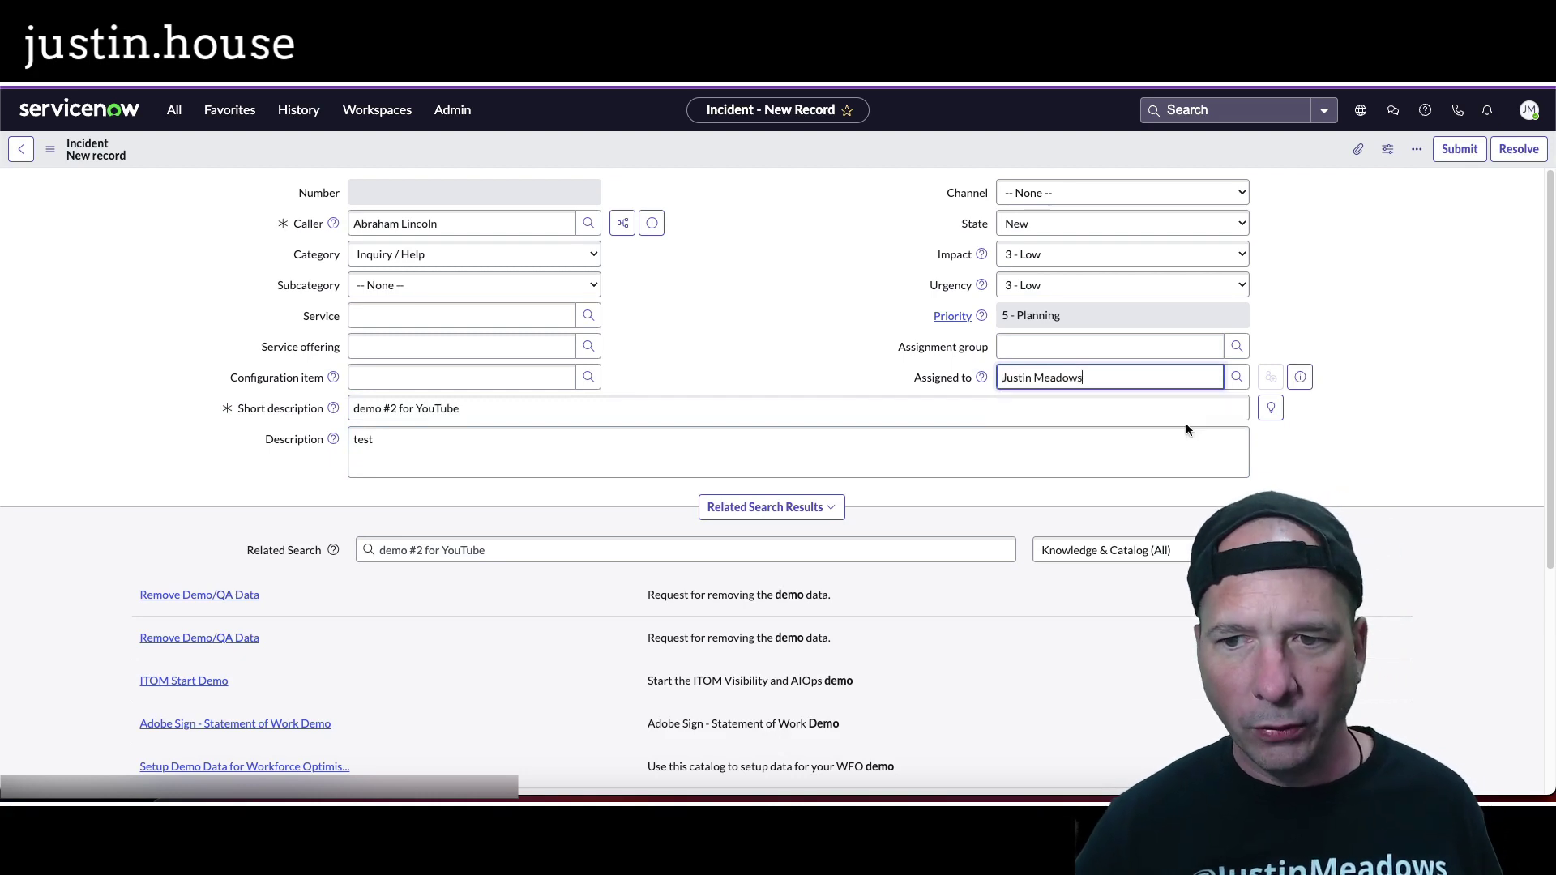
{"action": "right_click", "coordinate": [865, 138]}
{"action": "left_click", "coordinate": [878, 147]}
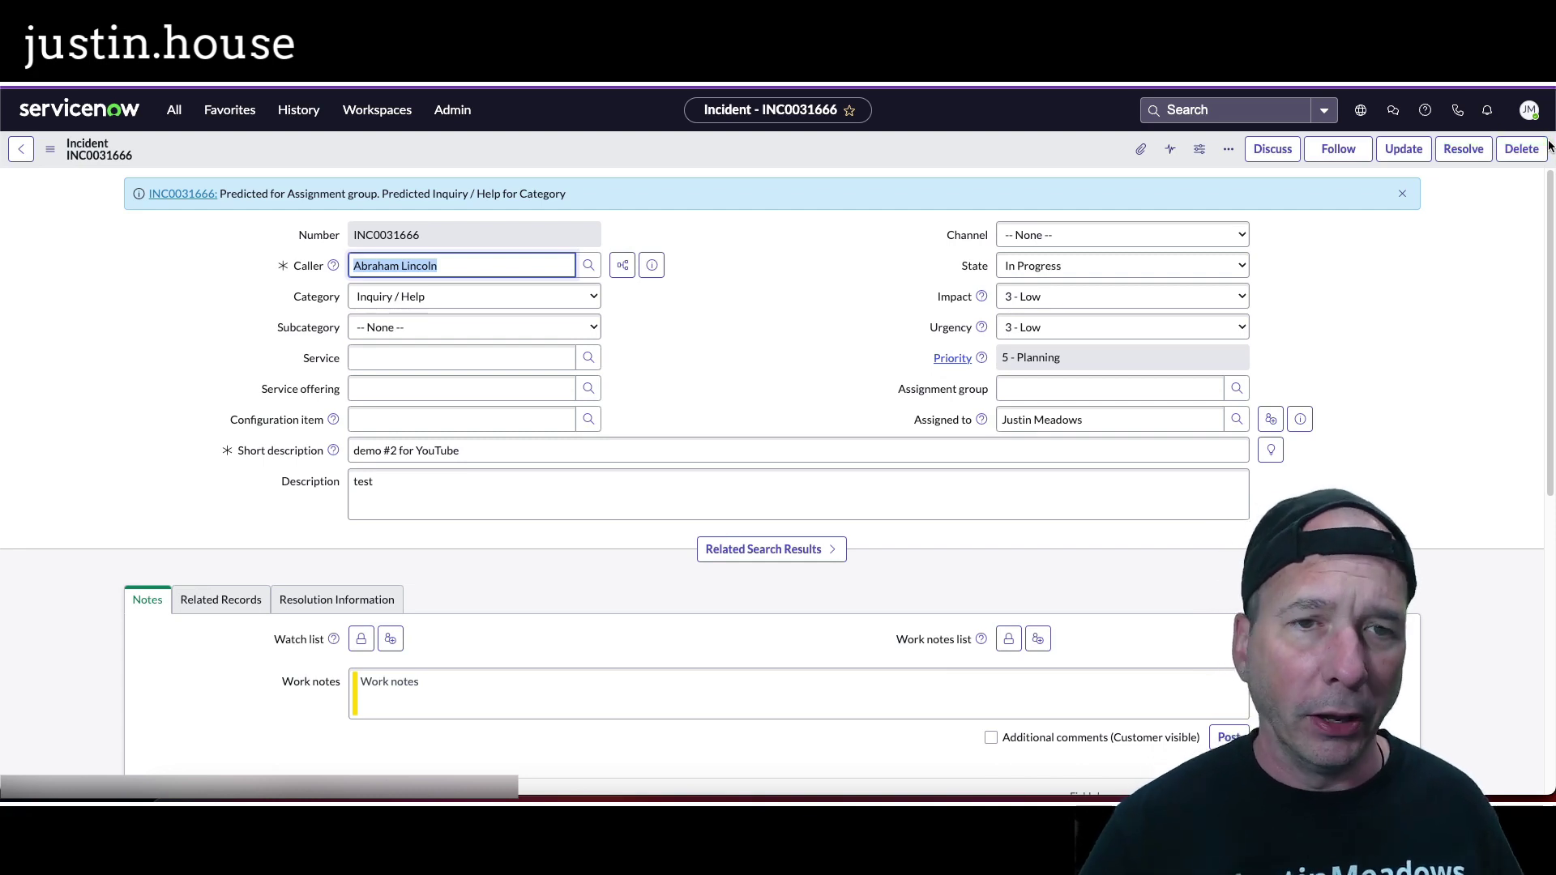
- Back on New Critical Incident, review When to send, Who will receive and the Contents related list
{"action": "left_click", "coordinate": [293, 113]}
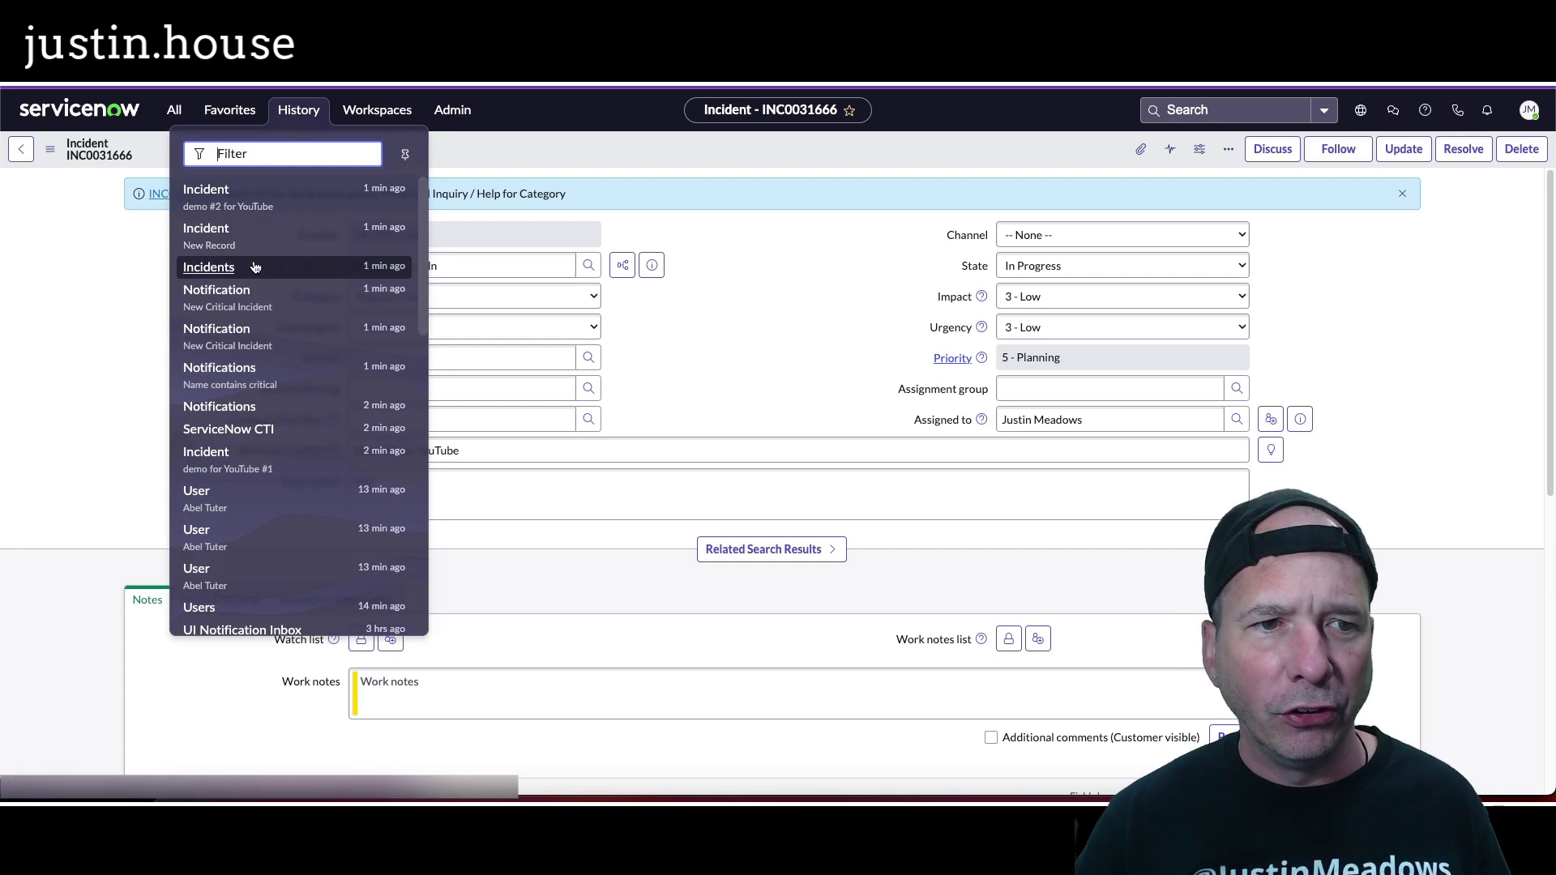
{"action": "key", "text": "Escape"}
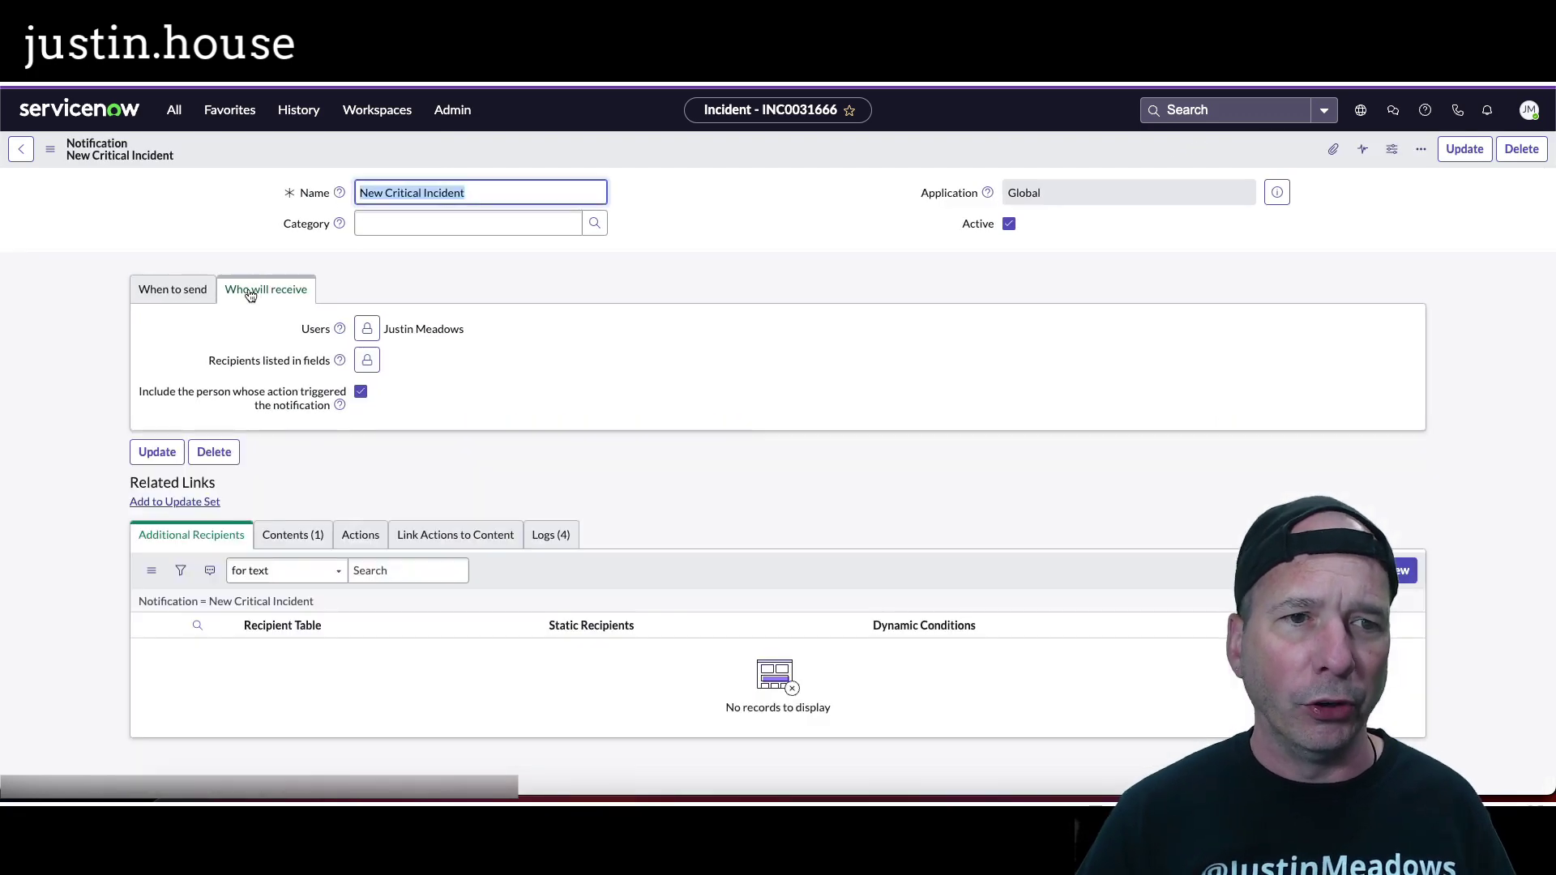
{"action": "left_click", "coordinate": [164, 285]}
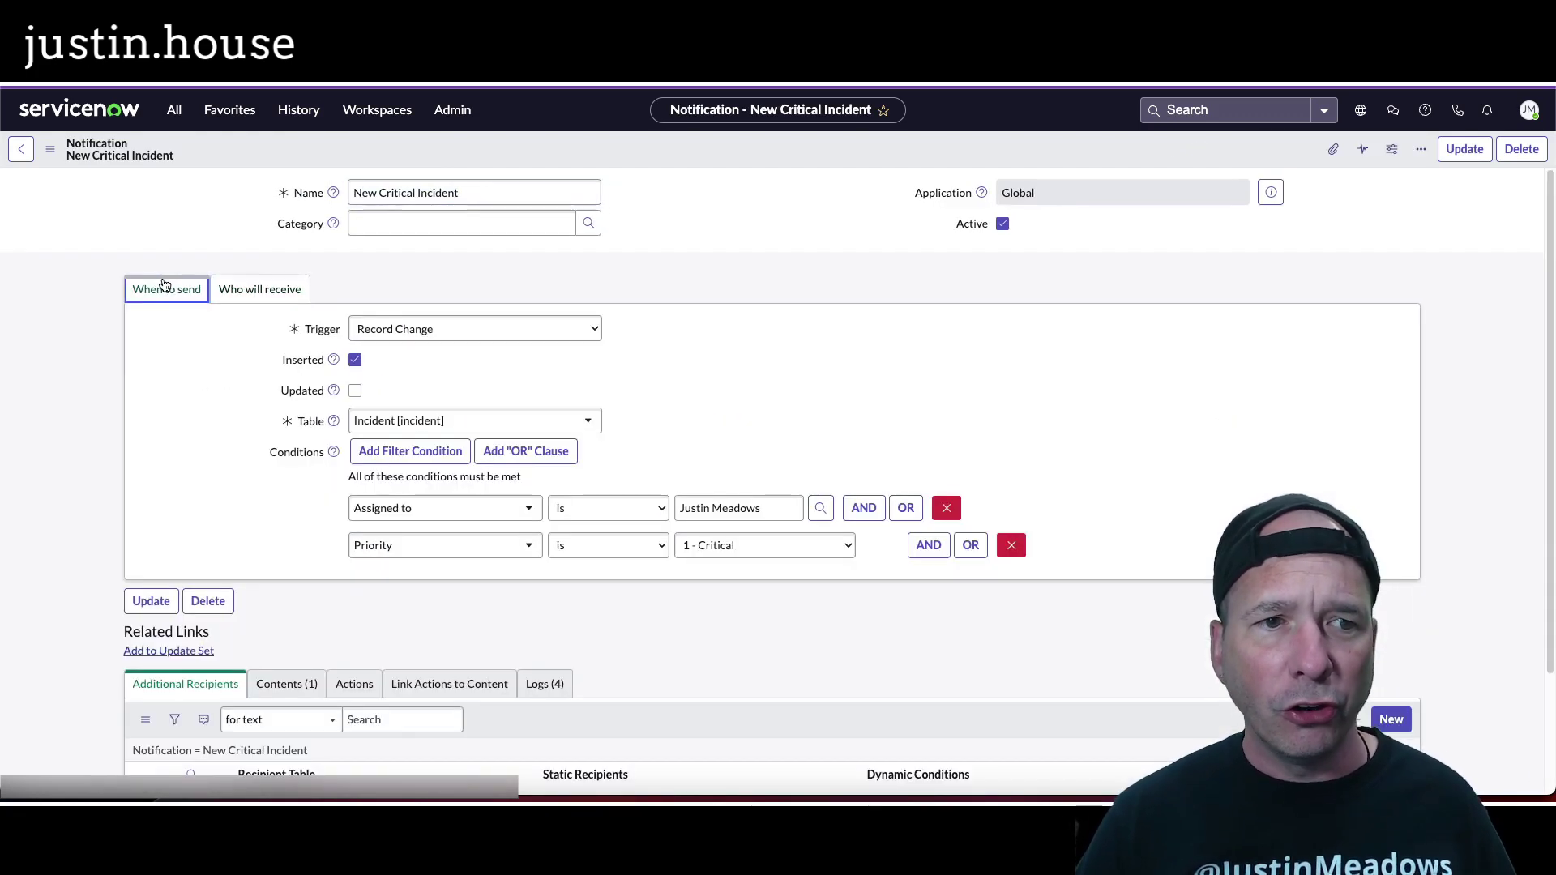
{"action": "left_click", "coordinate": [281, 294]}
{"action": "left_click", "coordinate": [292, 535]}
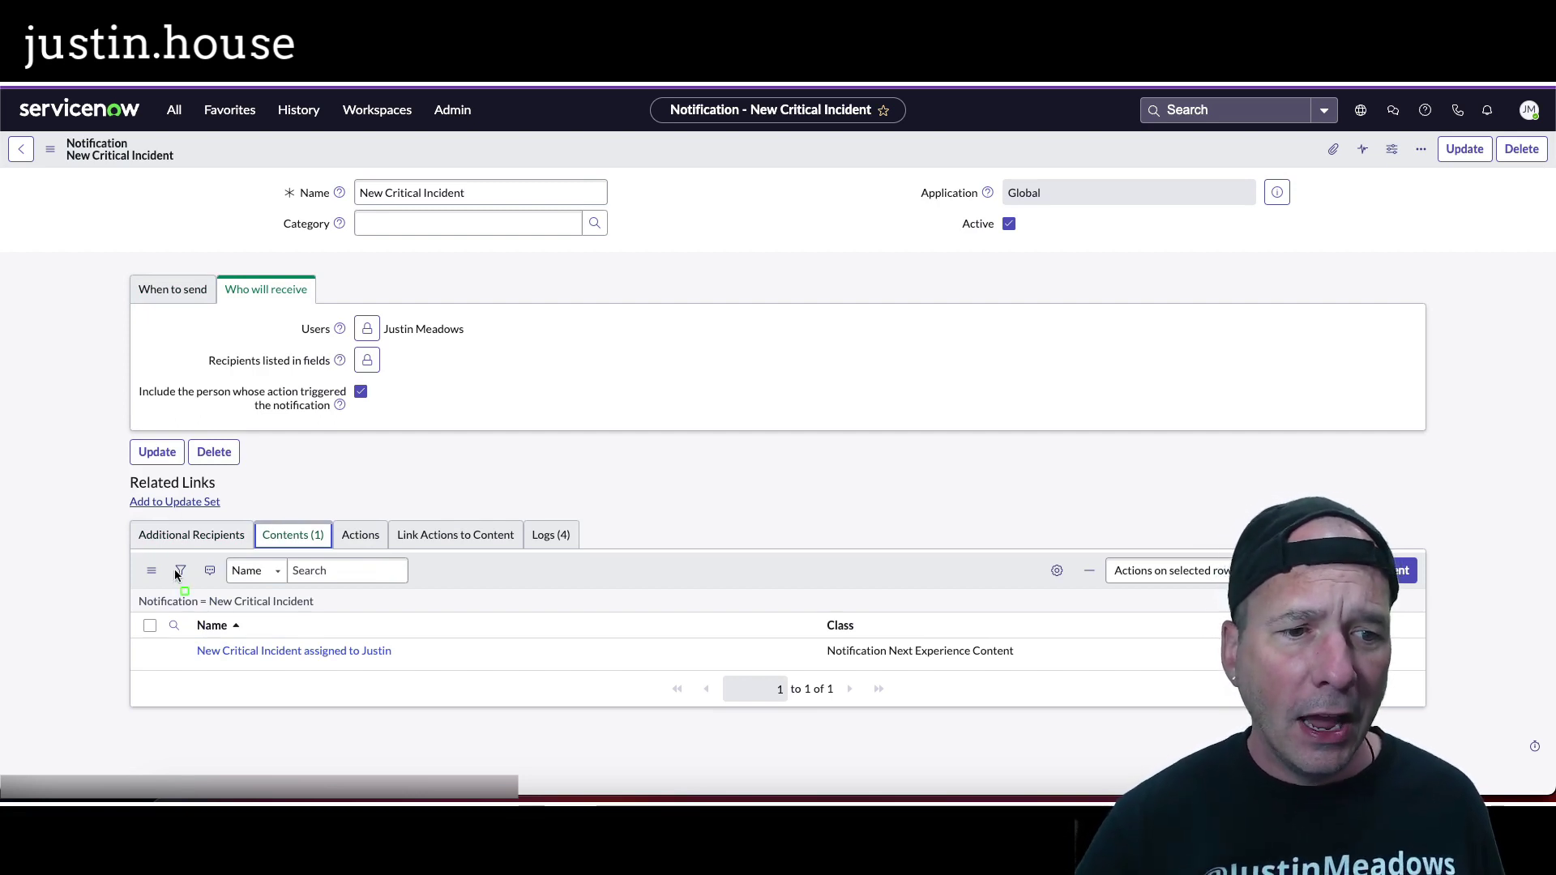
{"action": "mouse_move", "coordinate": [176, 605]}
{"action": "left_mouse_down"}
{"action": "mouse_move", "coordinate": [250, 655]}
{"action": "mouse_move", "coordinate": [447, 677]}
{"action": "left_mouse_up"}
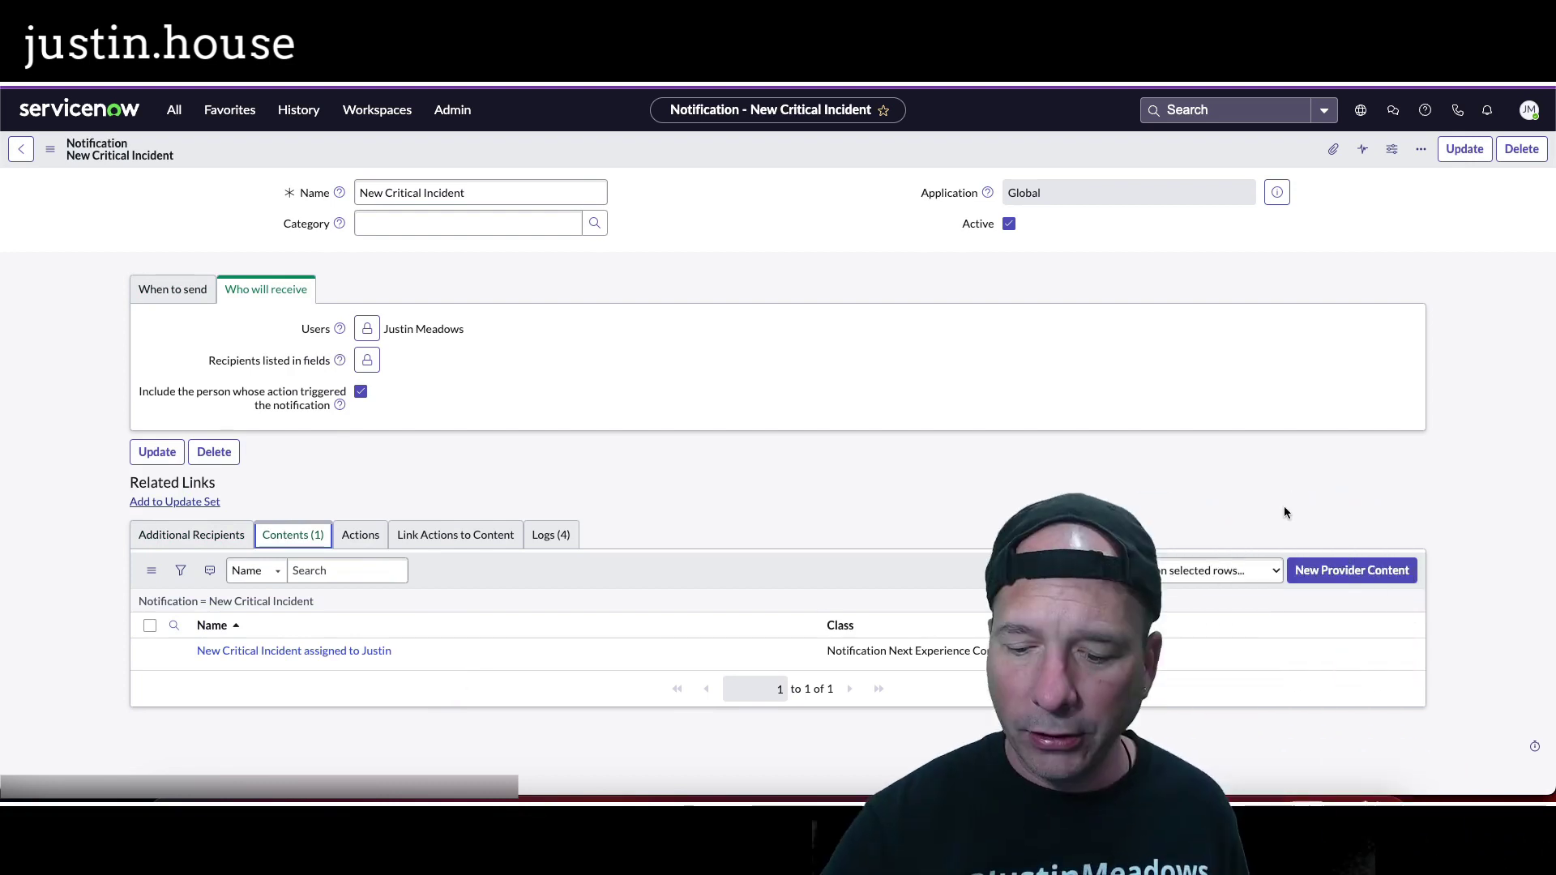
{"action": "left_click_drag", "start_coordinate": [1249, 530], "coordinate": [1441, 615]}
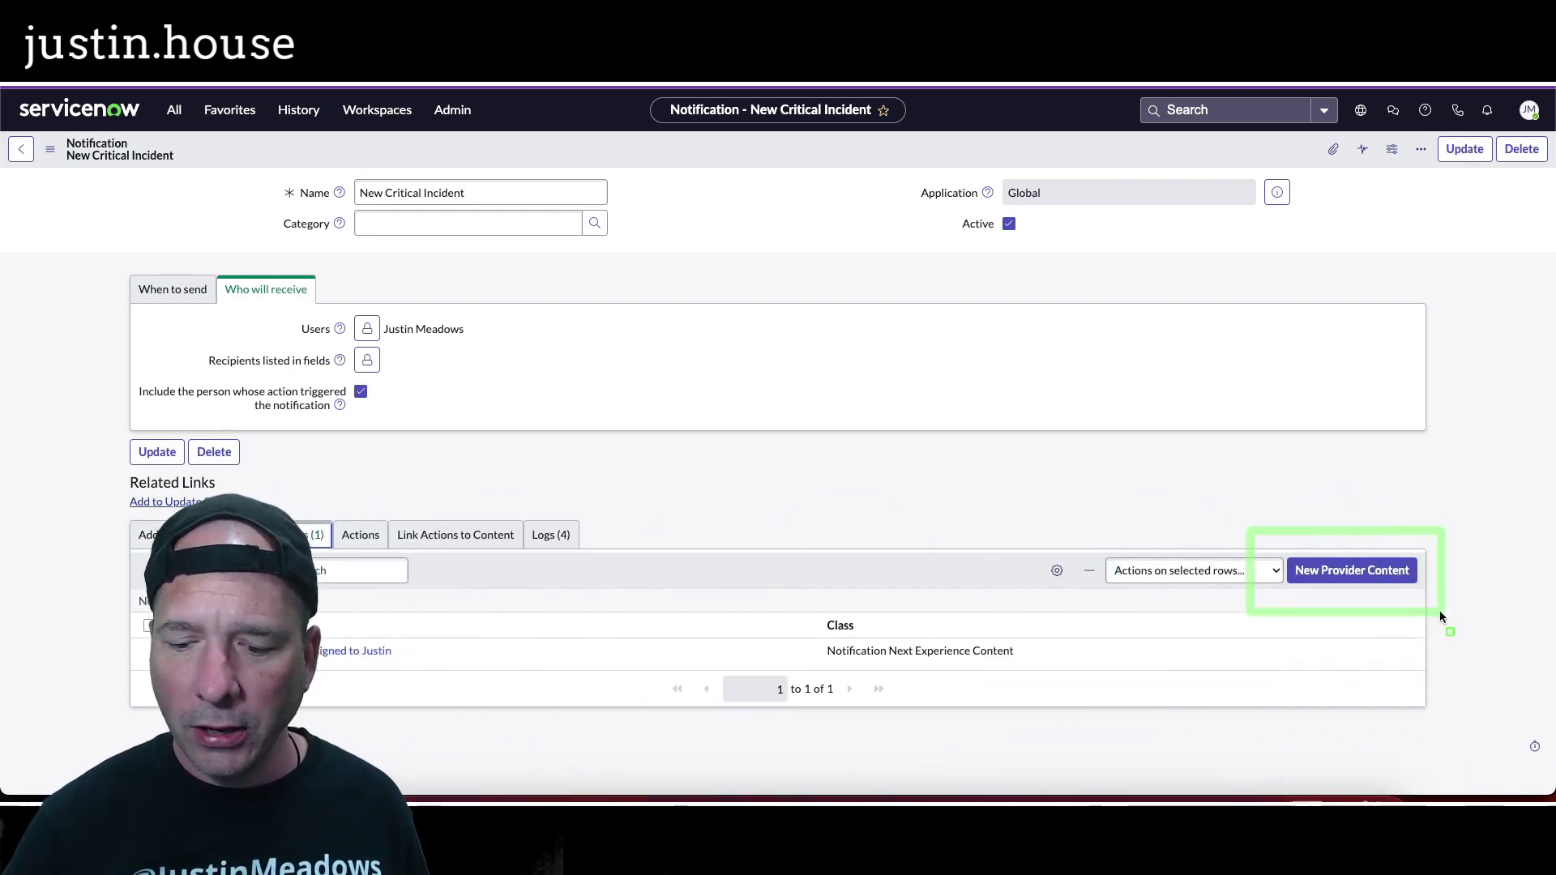
{"action": "left_click", "coordinate": [1352, 571]}
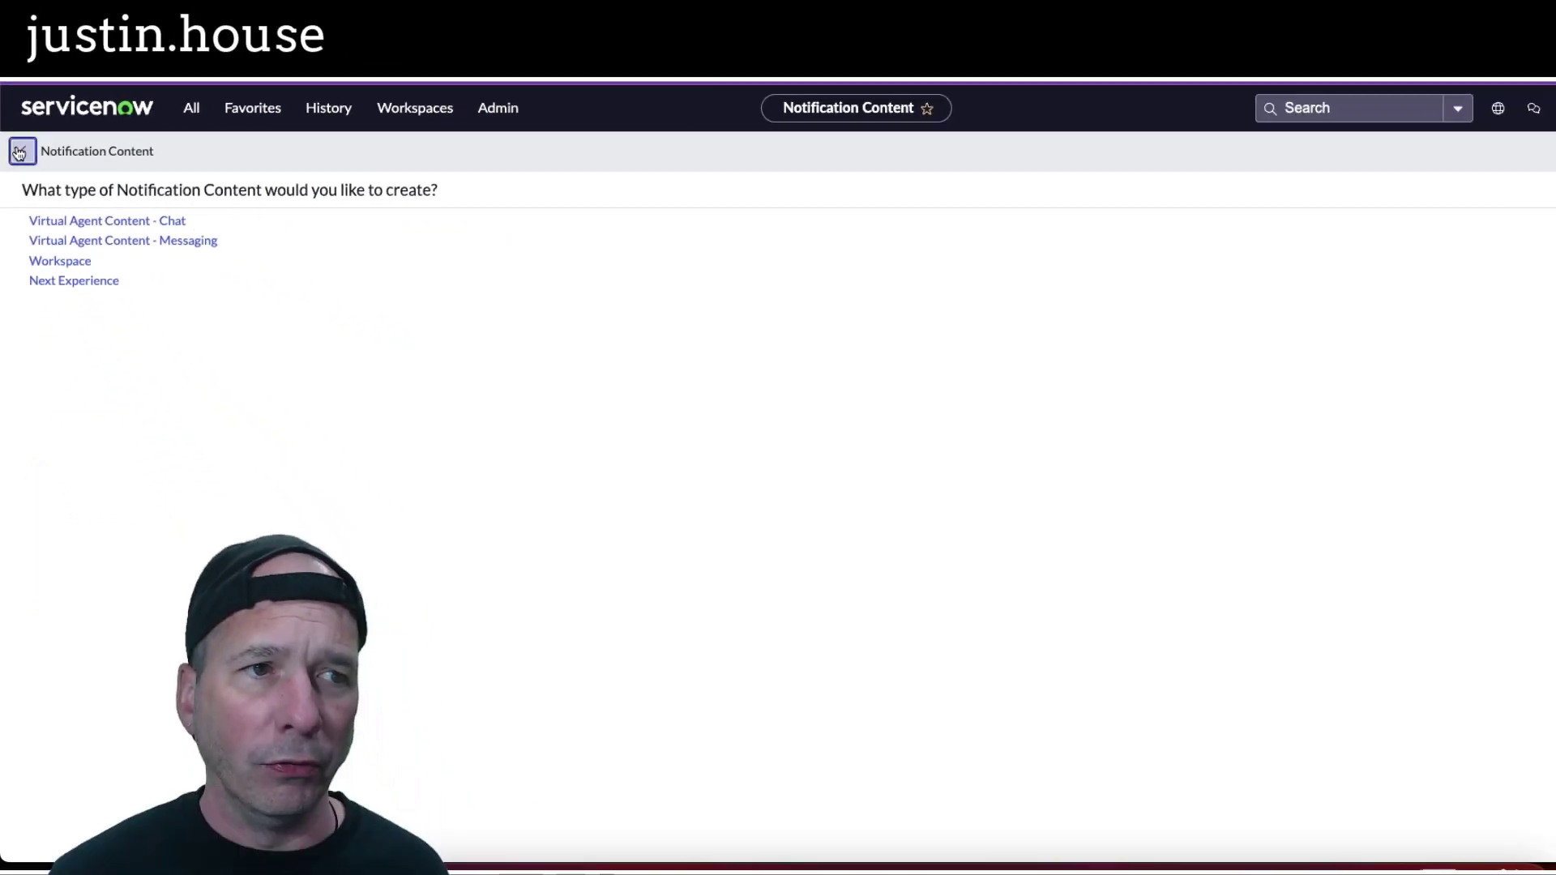
{"action": "left_click", "coordinate": [20, 152]}
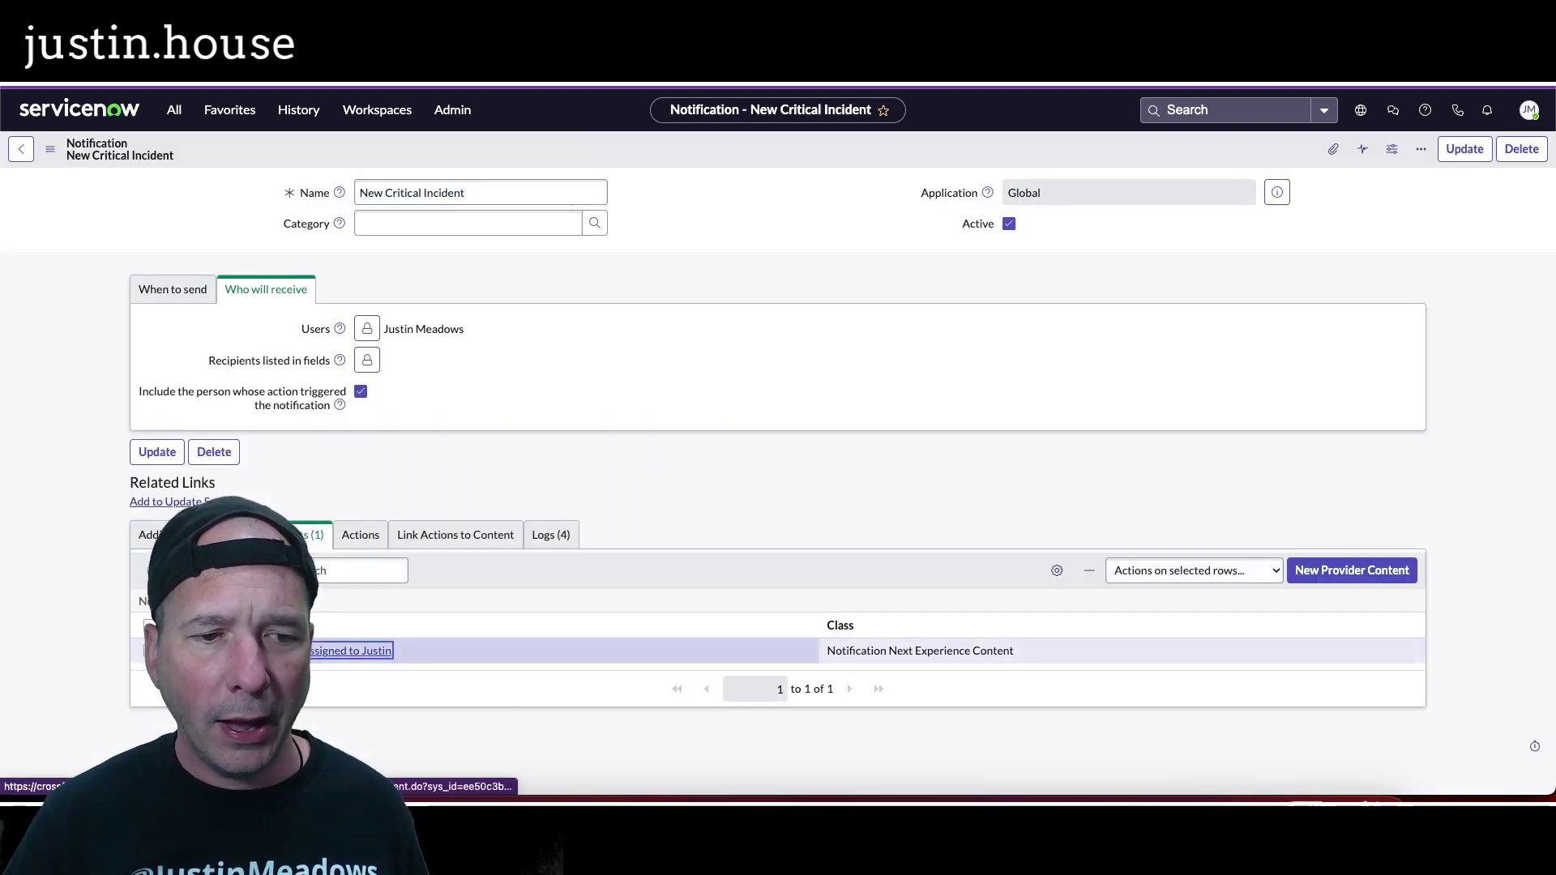
- Open the Next Experience content and review heading 'New Critical Incident!' and message '${number}: ${short_description}' against the bell alert
{"action": "left_click", "coordinate": [351, 650]}
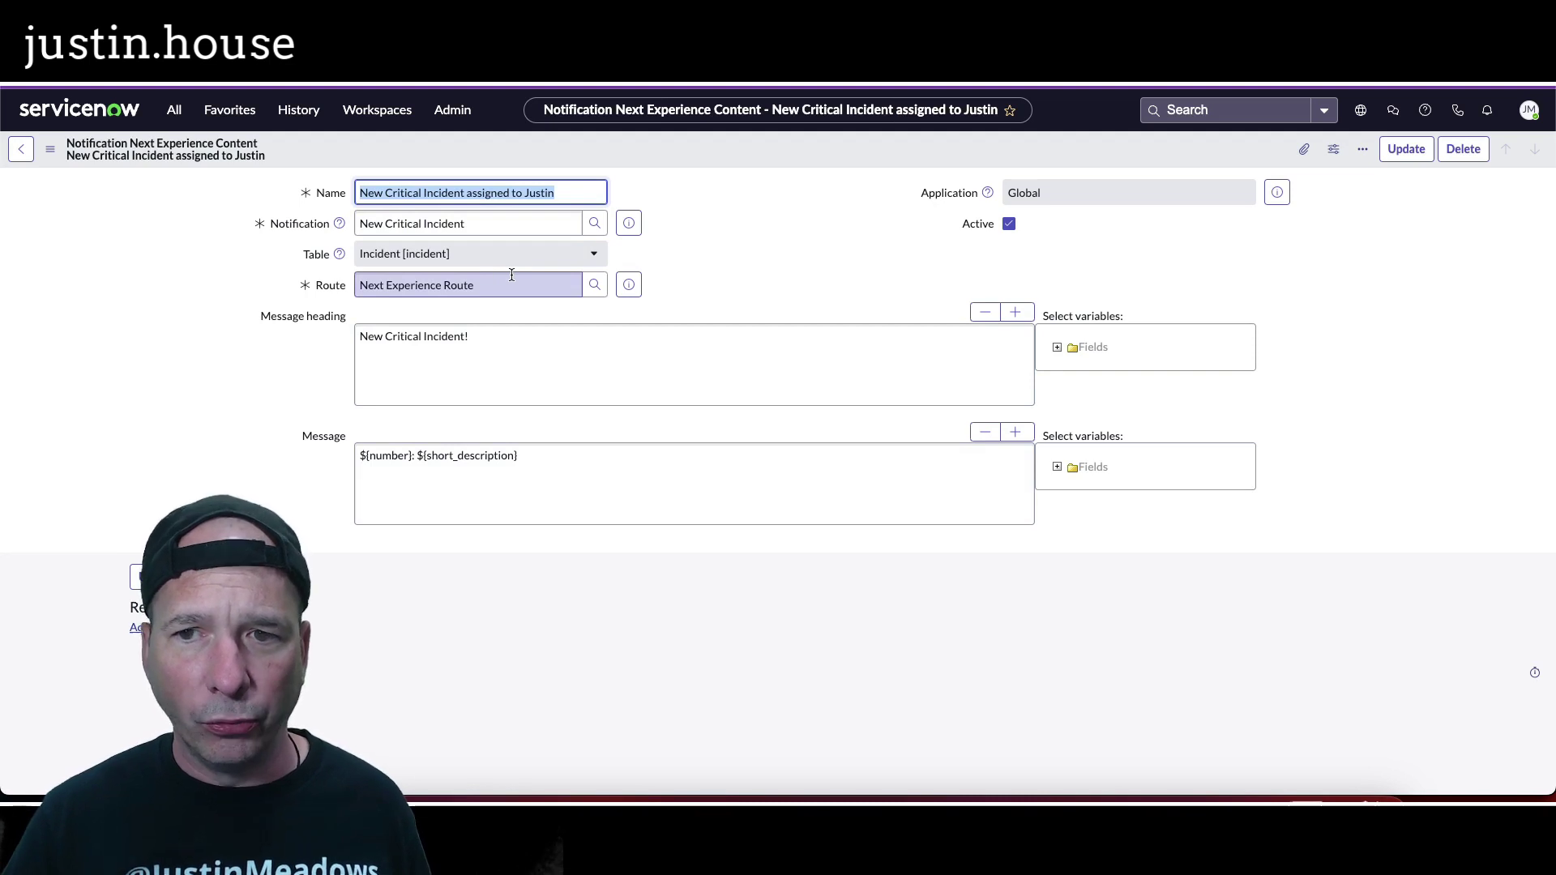
{"action": "left_click", "coordinate": [566, 346]}
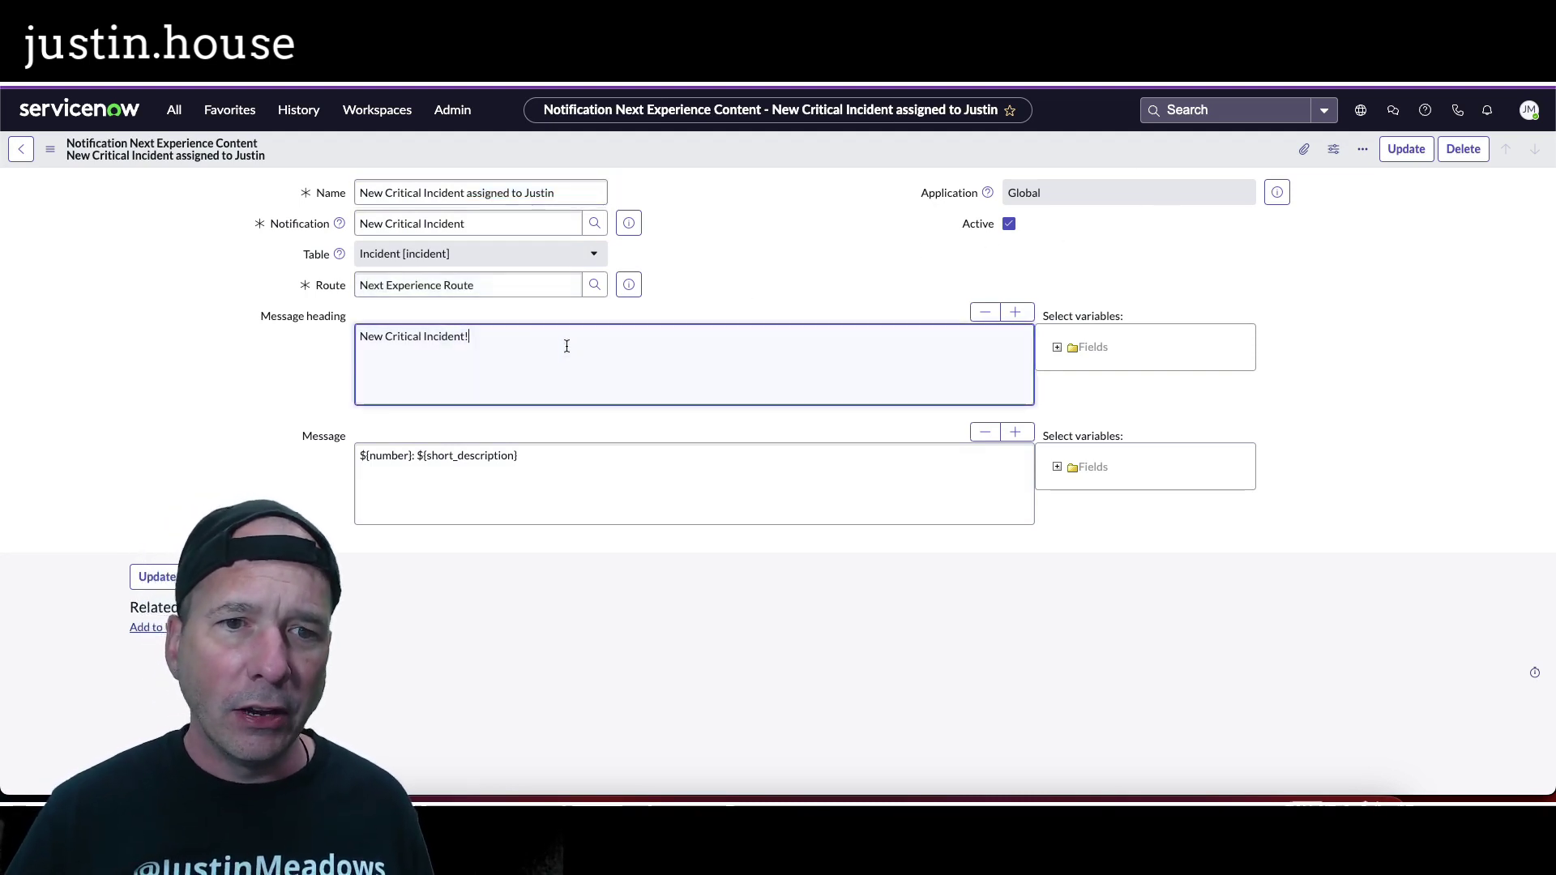
{"action": "left_click_drag", "start_coordinate": [567, 346], "coordinate": [295, 317]}
{"action": "left_click", "coordinate": [1489, 113]}
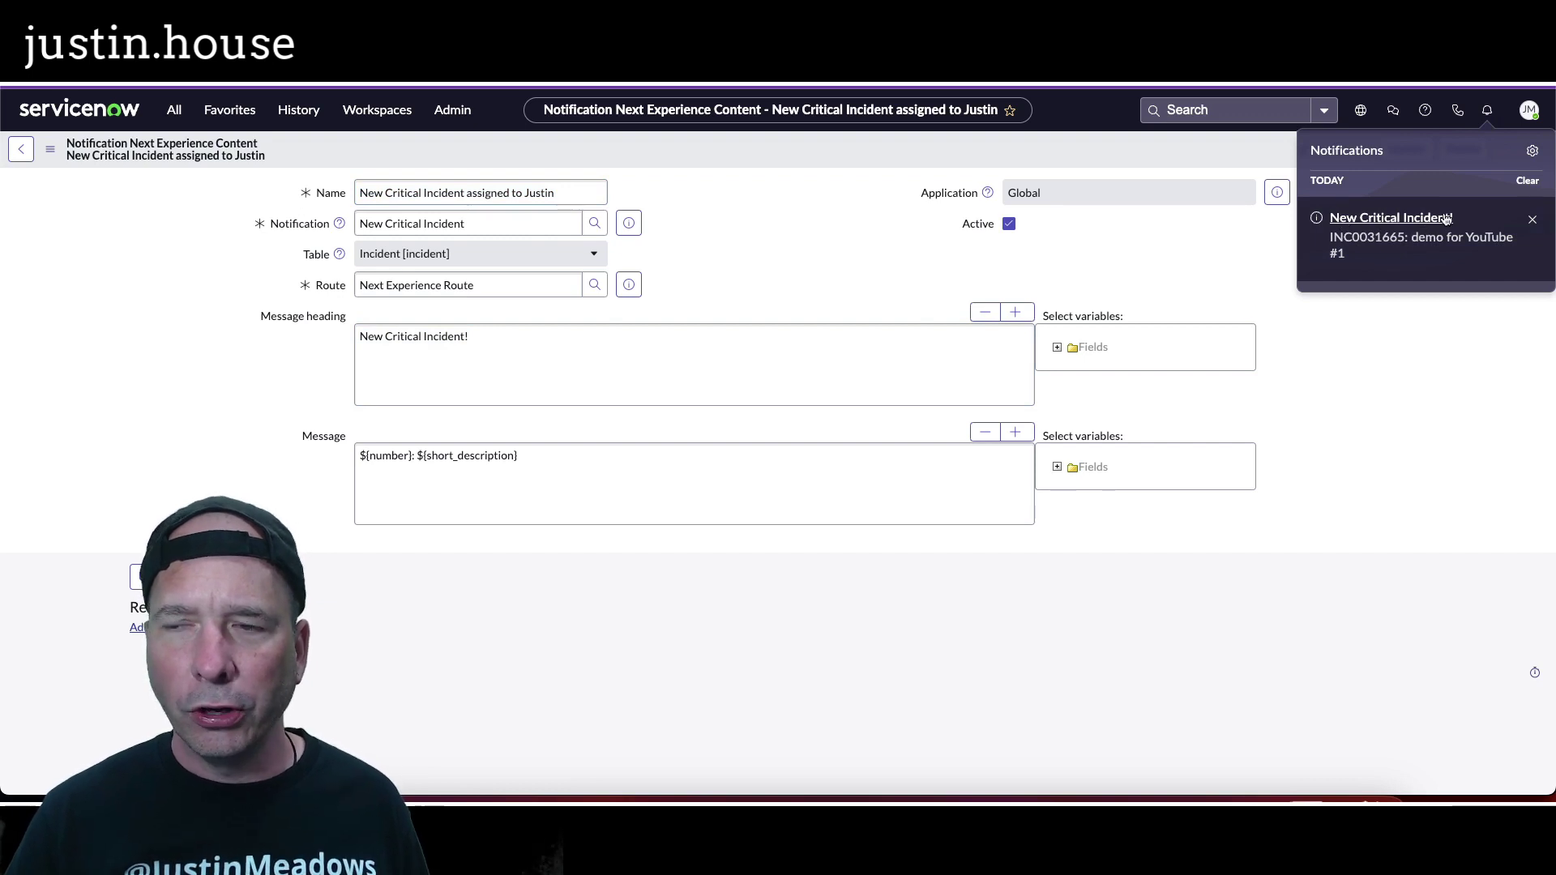
{"action": "left_click_drag", "start_coordinate": [468, 339], "coordinate": [356, 349]}
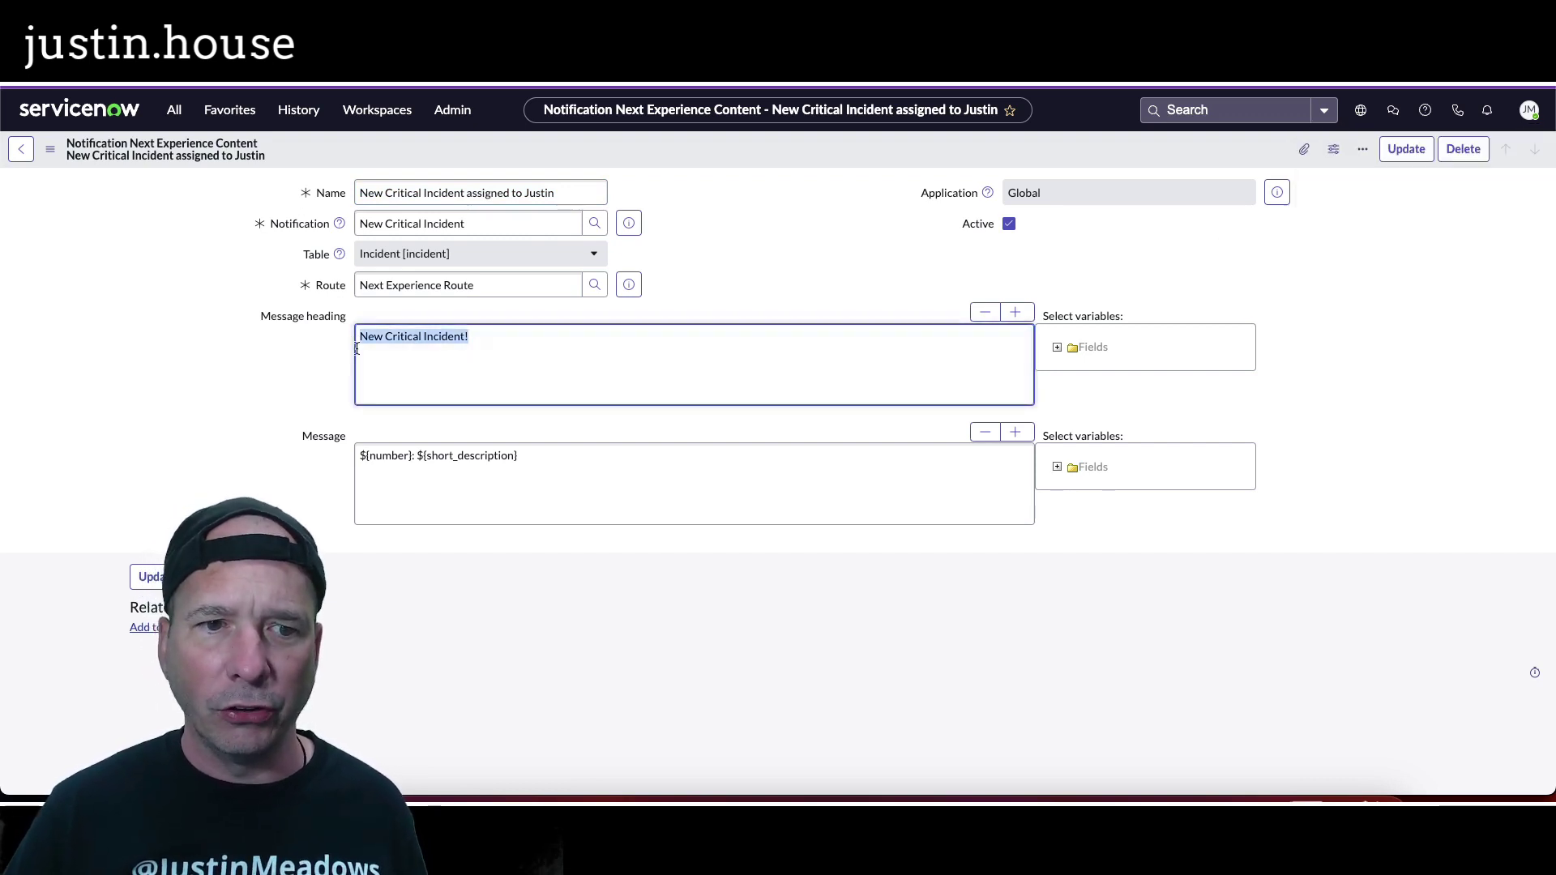
{"action": "left_click_drag", "start_coordinate": [562, 462], "coordinate": [358, 458]}
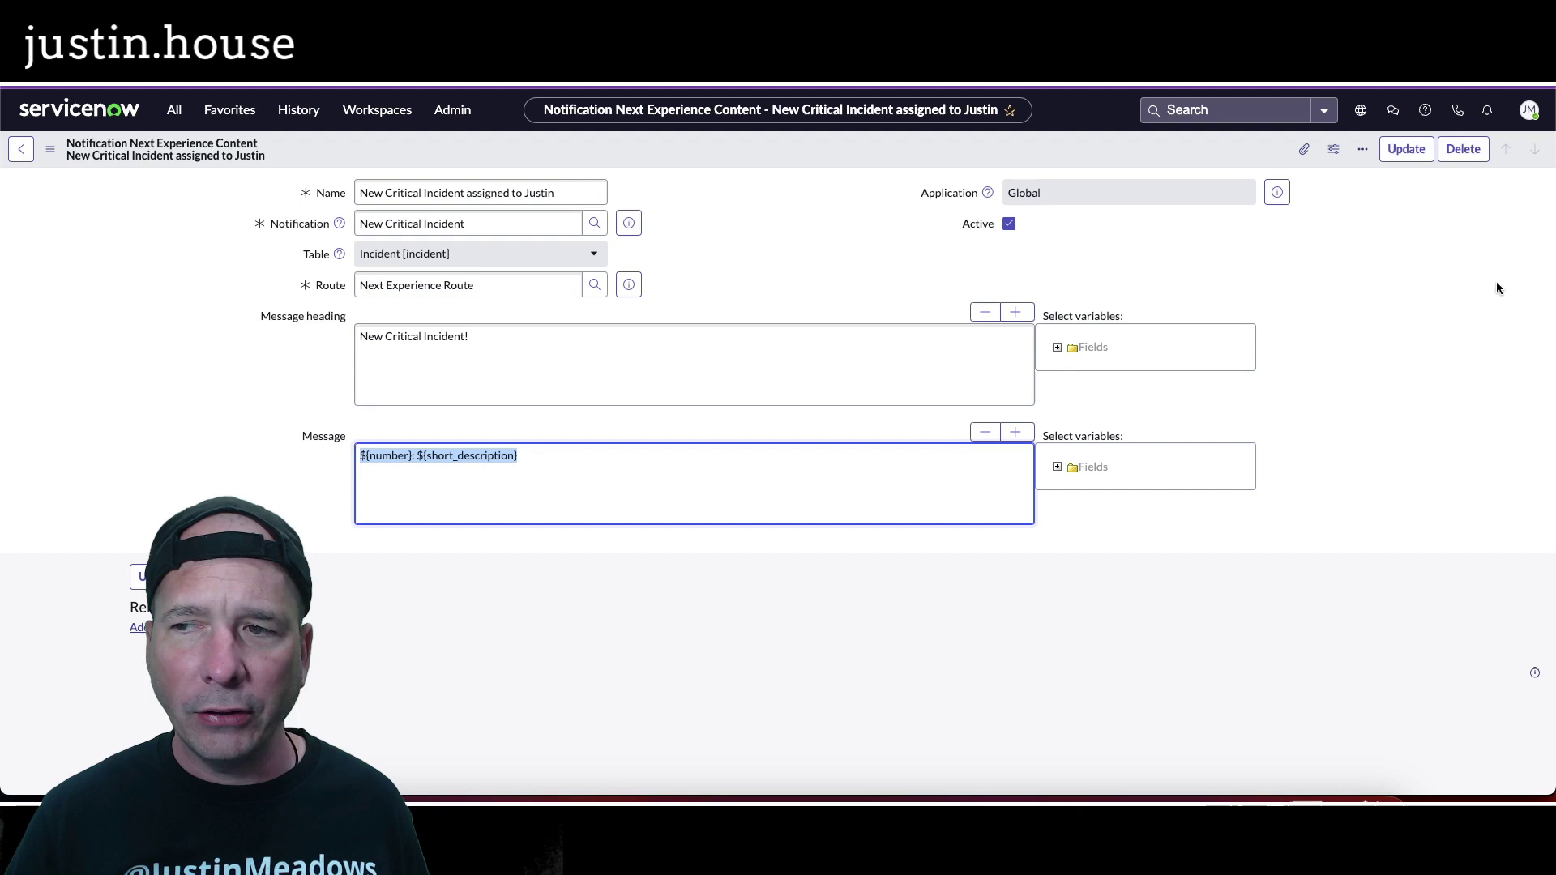
{"action": "left_click", "coordinate": [1487, 110]}
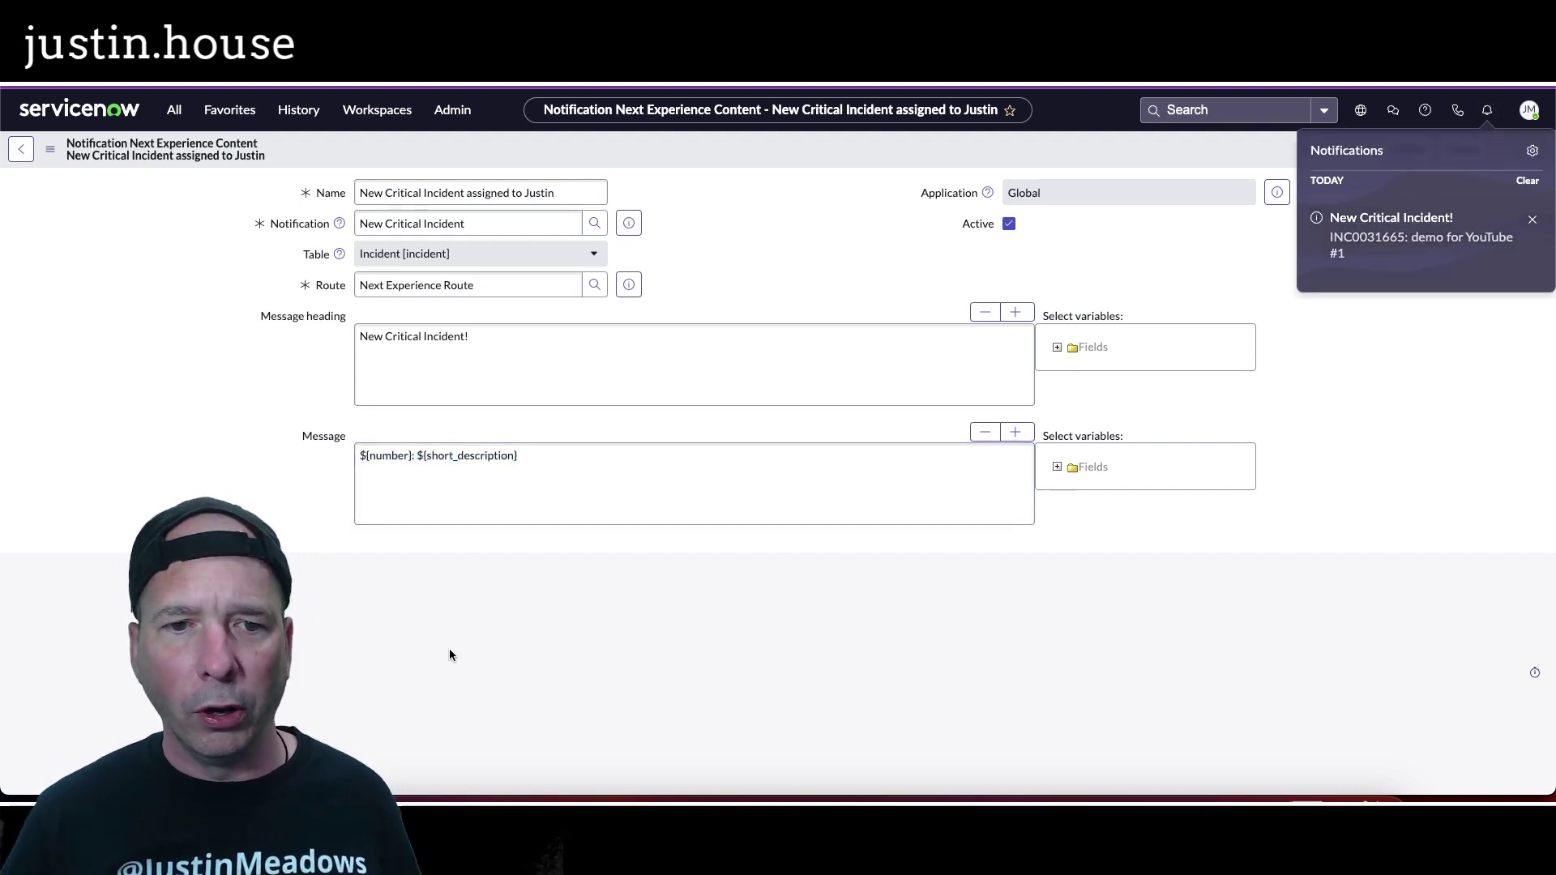
{"action": "left_click", "coordinate": [379, 456]}
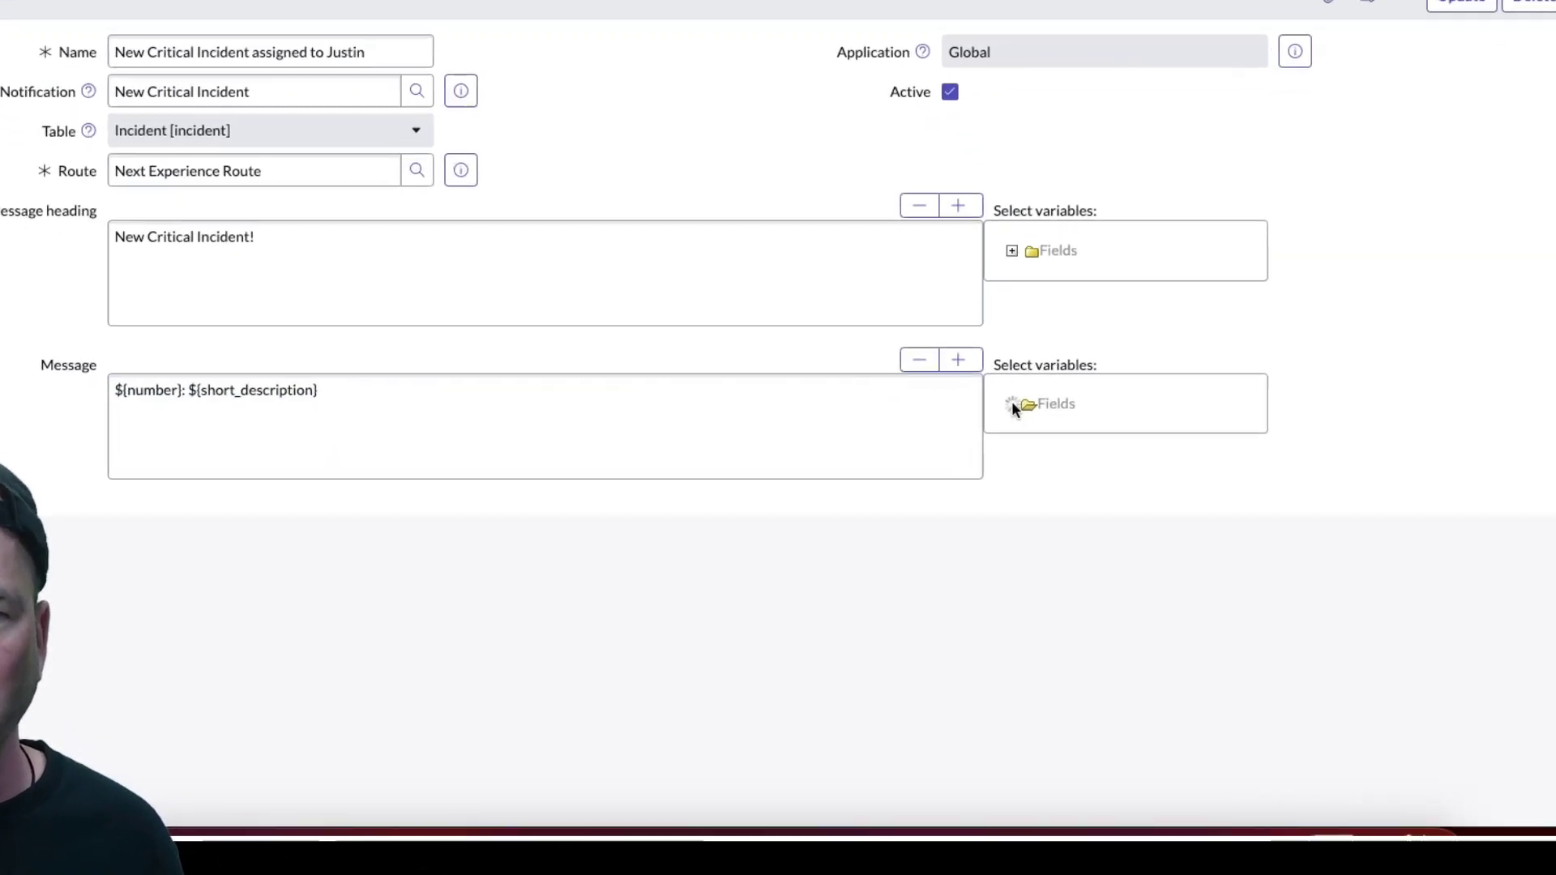
- Expand the incident Fields variables for the message and browse the Opened by fields
{"action": "left_click", "coordinate": [1059, 467]}
{"action": "scroll", "coordinate": [1070, 542], "scroll_direction": "down", "scroll_amount": 20}
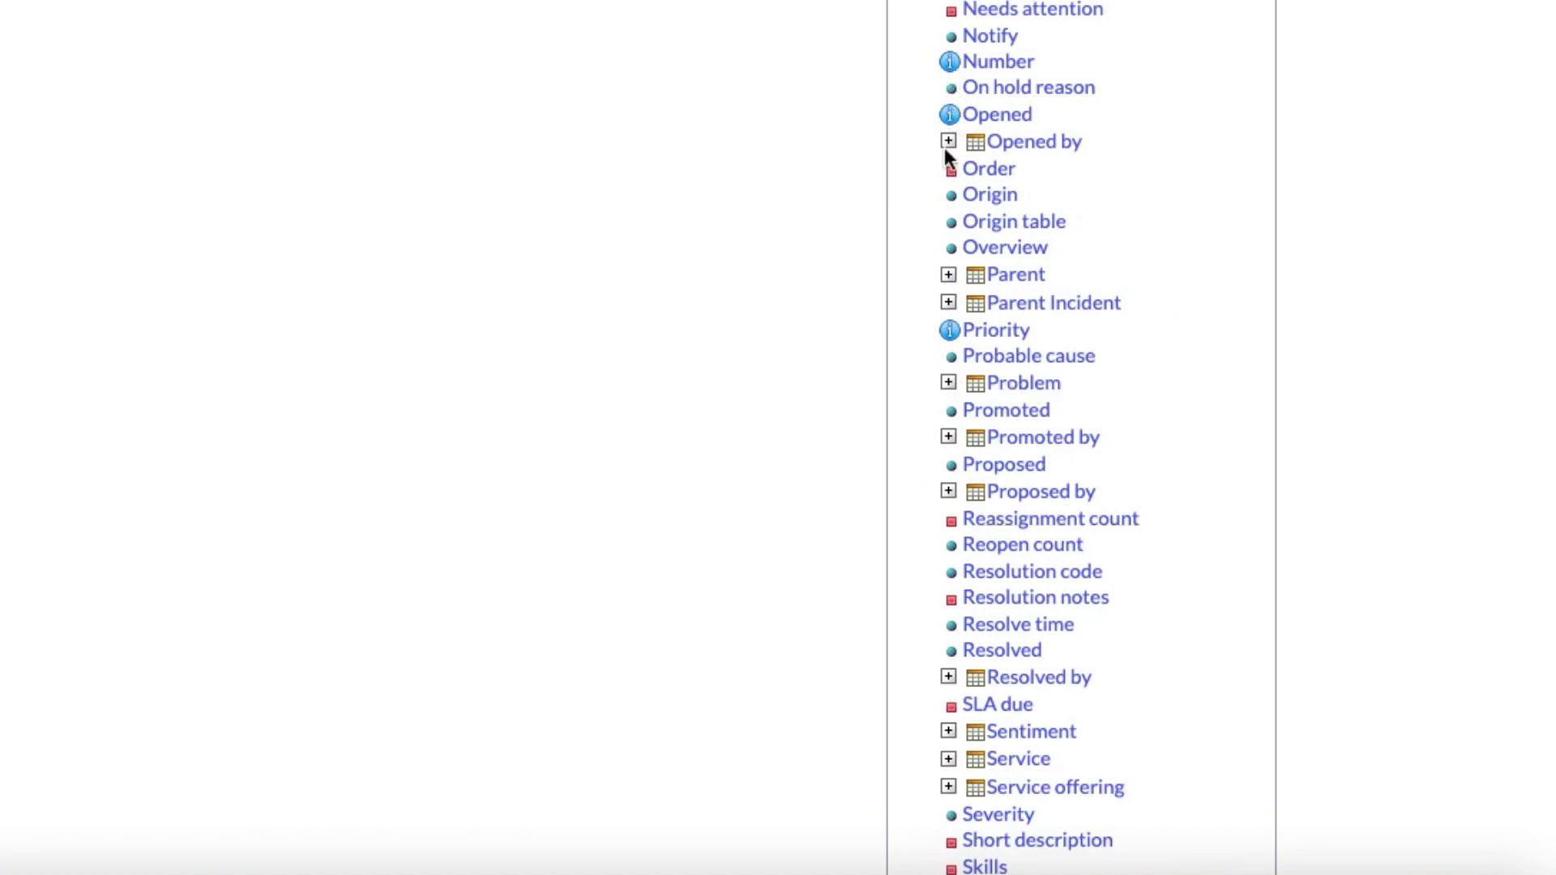
{"action": "left_click", "coordinate": [948, 141]}
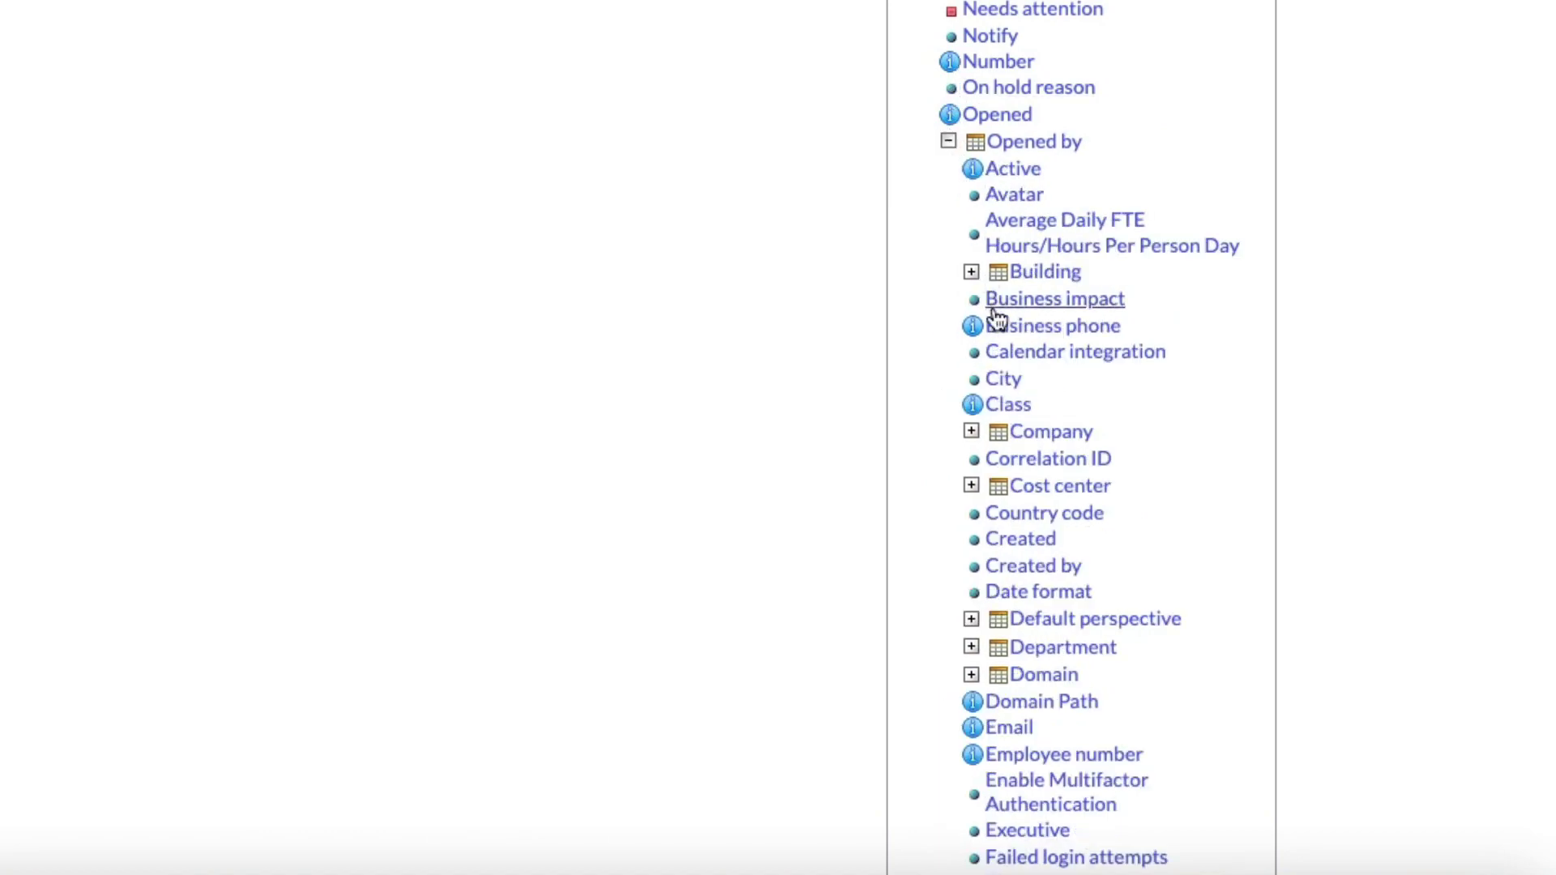
{"action": "scroll", "coordinate": [978, 381], "scroll_direction": "down", "scroll_amount": 2}
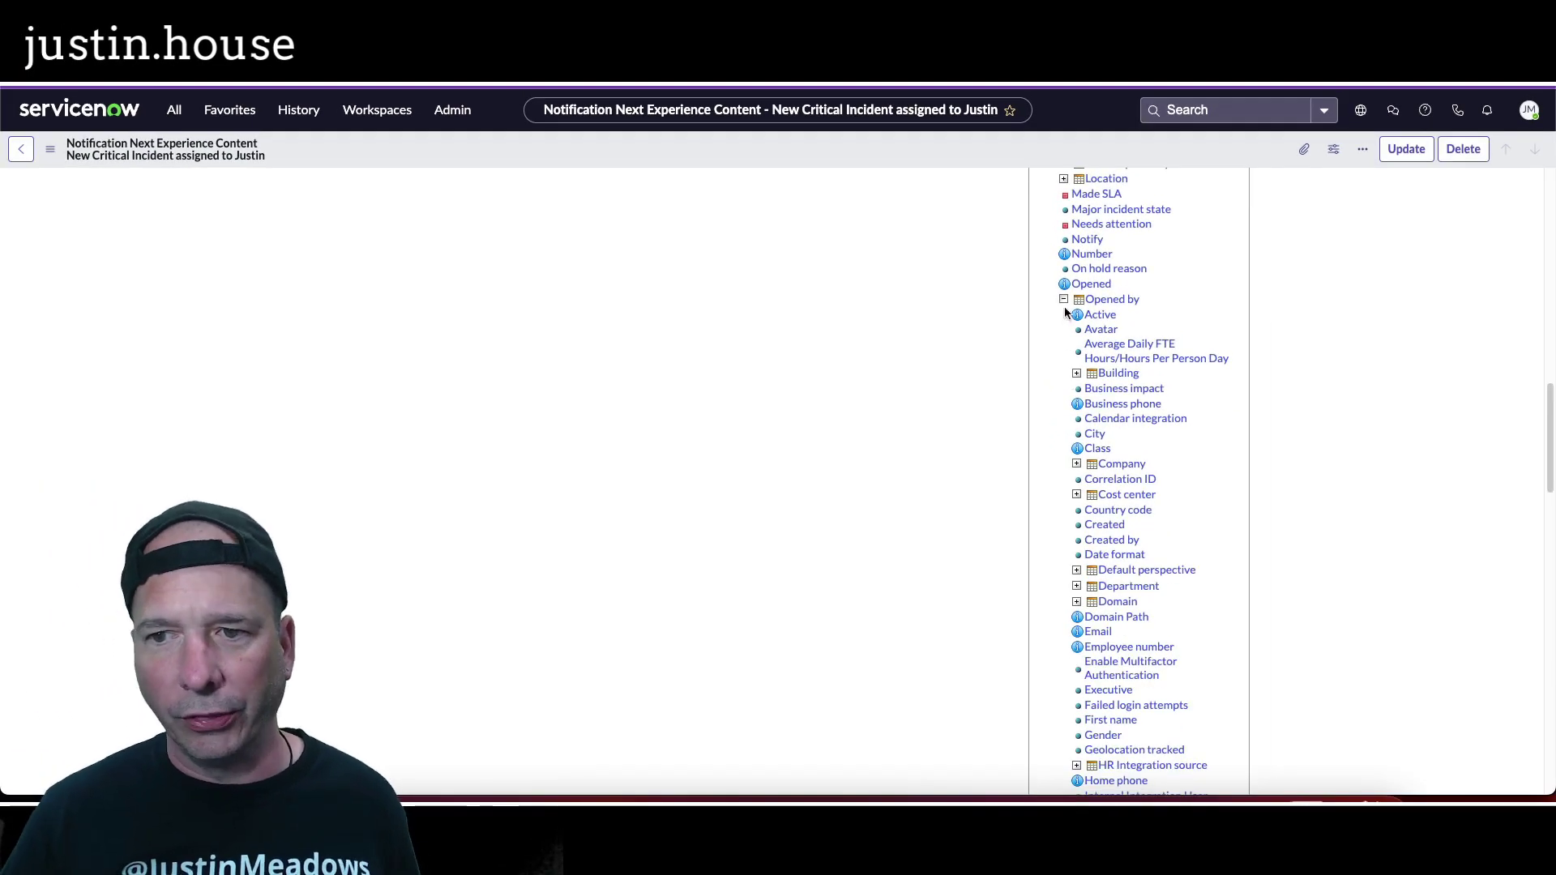
{"action": "left_click", "coordinate": [1064, 299]}
{"action": "scroll", "coordinate": [1010, 451], "scroll_direction": "up", "scroll_amount": 15}
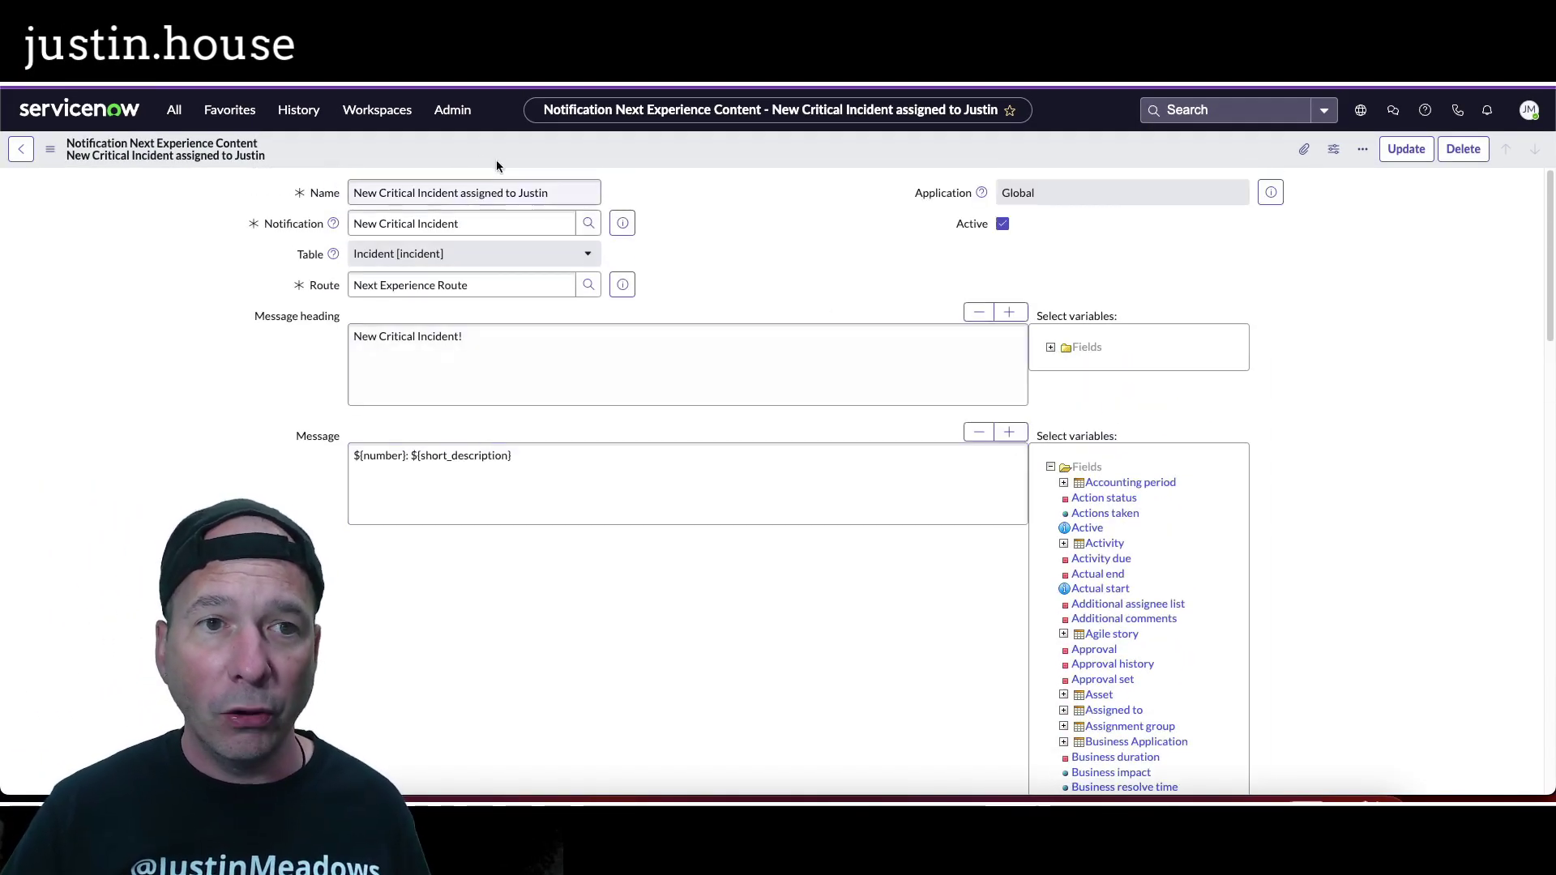
- Open Service Operations Workspace in both the main and the second user's browser sessions
{"action": "left_click", "coordinate": [377, 111]}
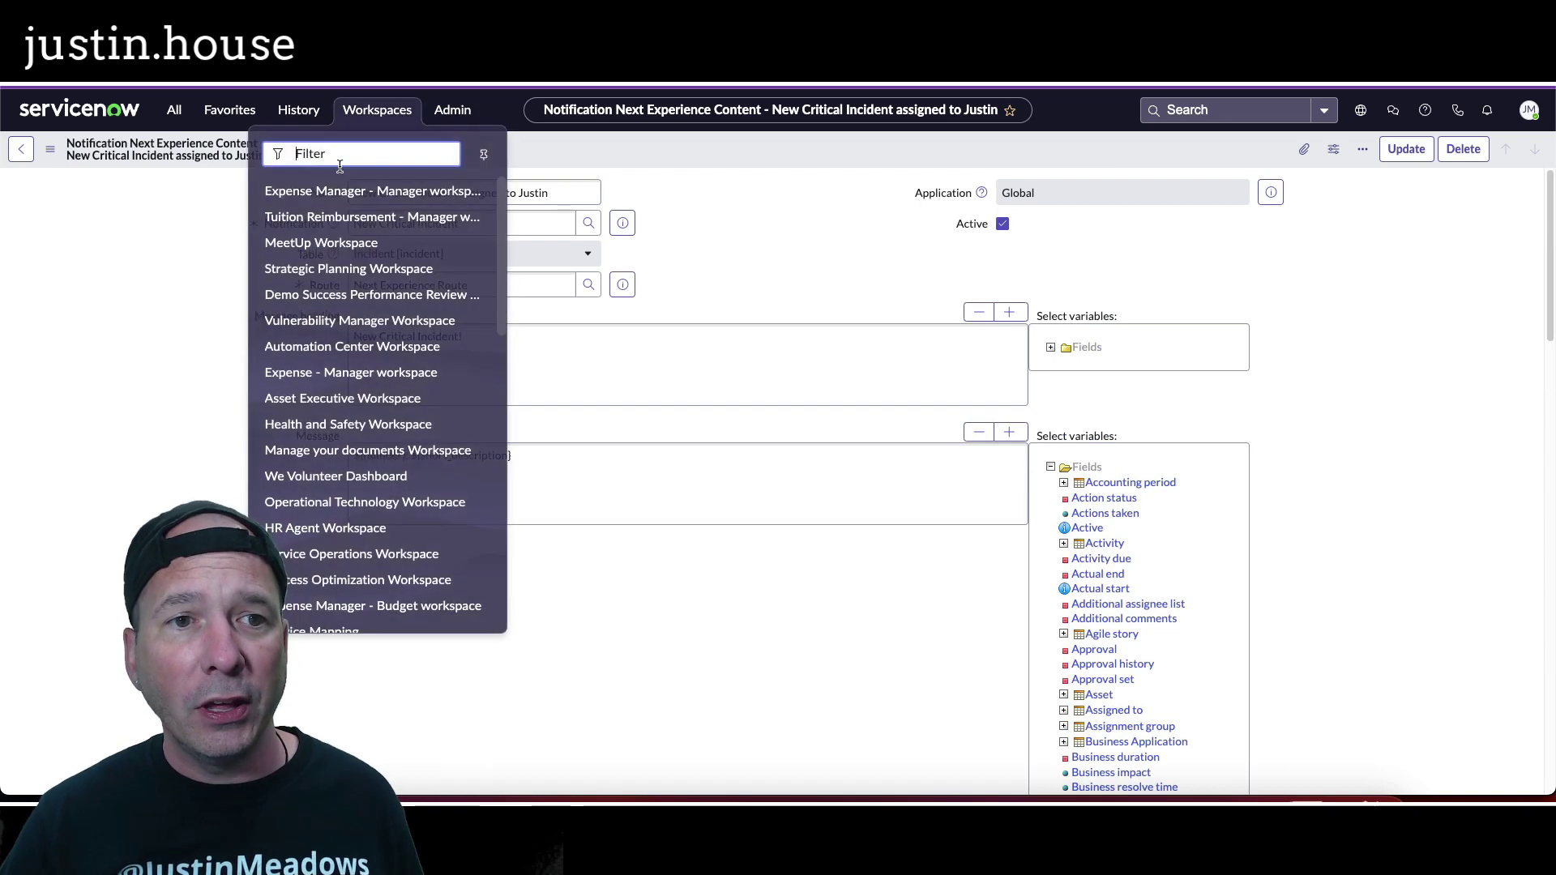
{"action": "left_click", "coordinate": [317, 553]}
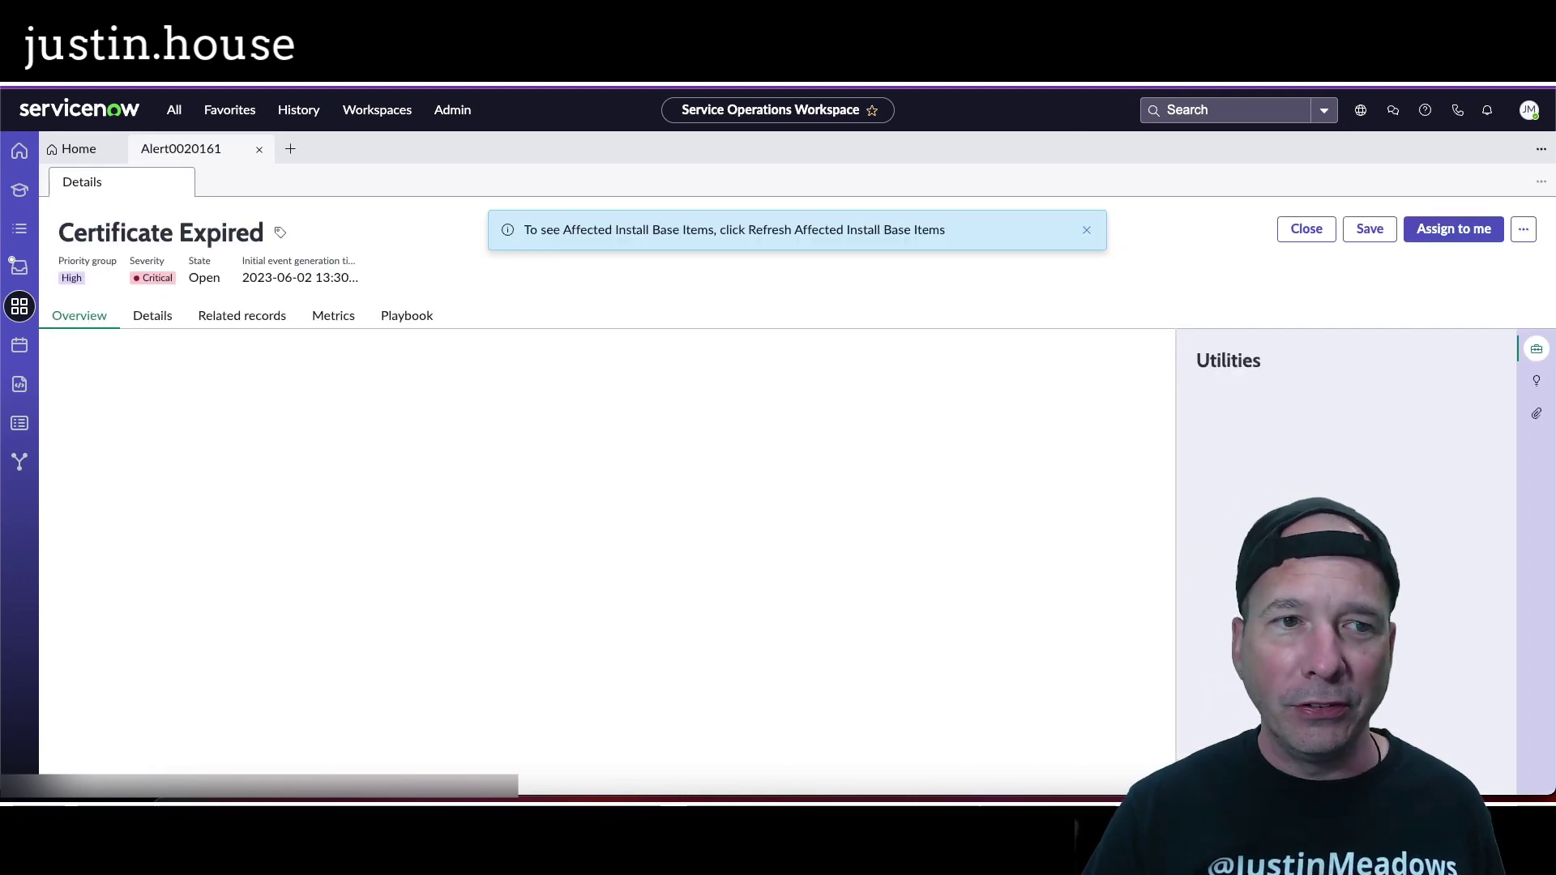
{"action": "left_click_drag", "start_coordinate": [1555, 138], "coordinate": [1180, 193]}
{"action": "left_click", "coordinate": [412, 216]}
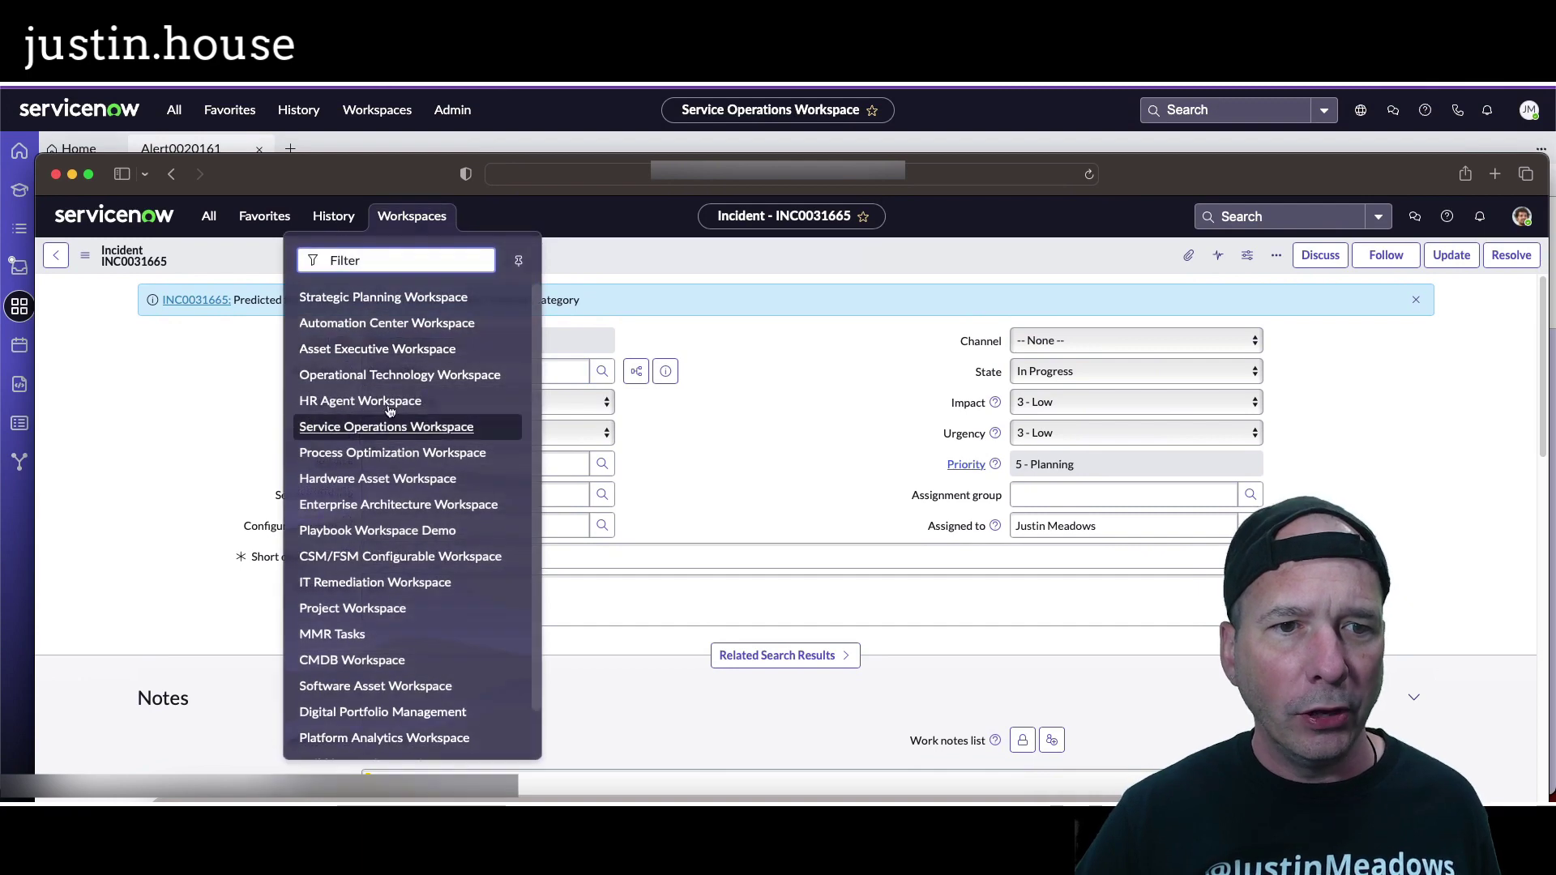
{"action": "left_click", "coordinate": [386, 426]}
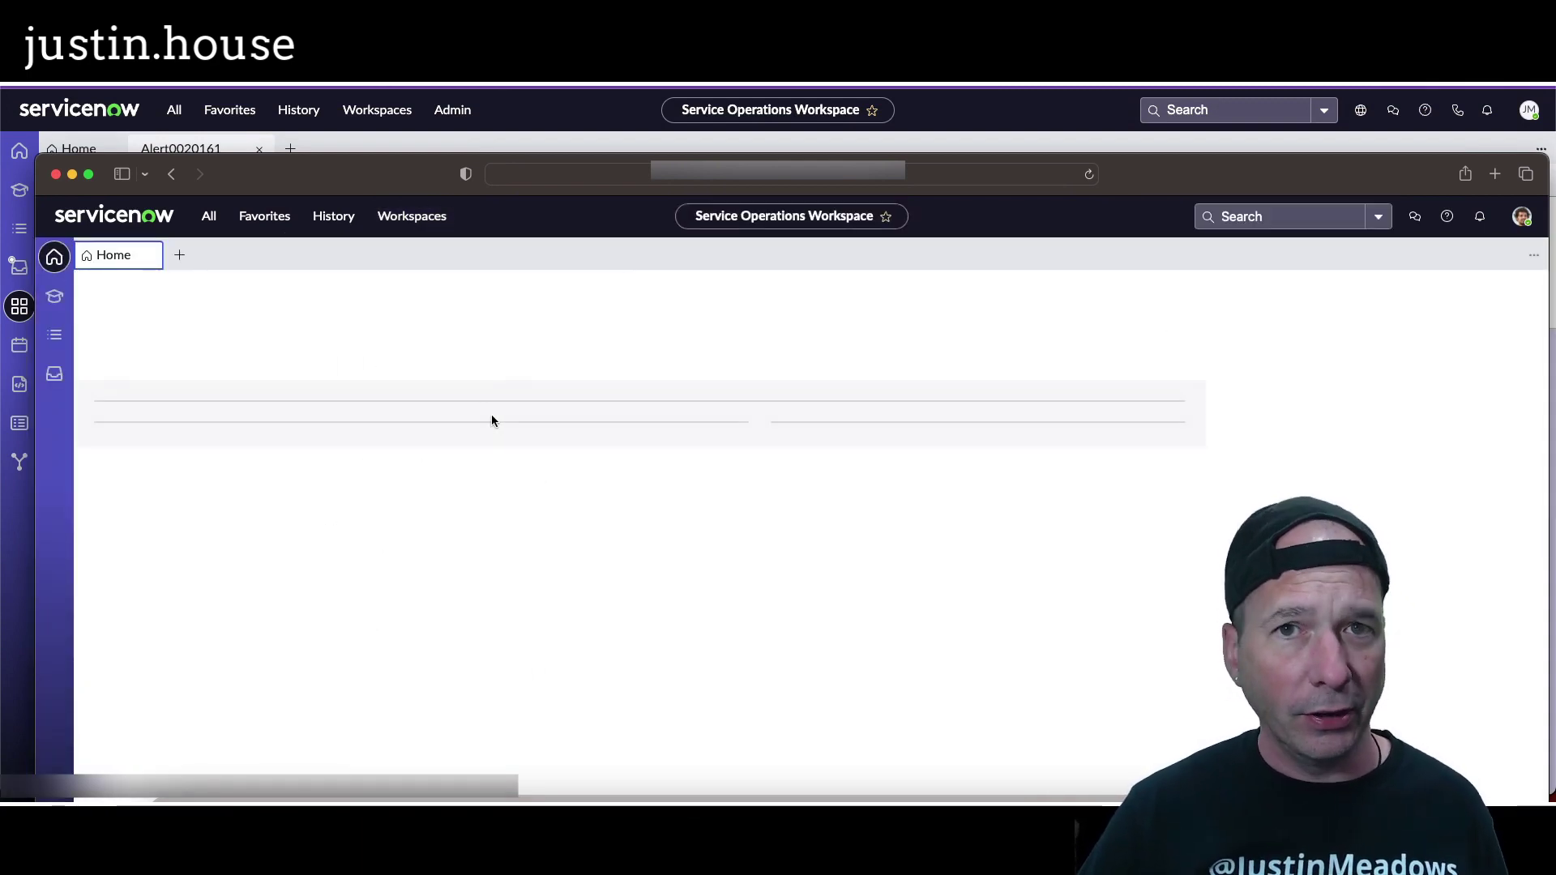
- Start a new incident from the workspace's + menu in the second session
{"action": "left_click", "coordinate": [179, 254]}
{"action": "left_click", "coordinate": [239, 305]}
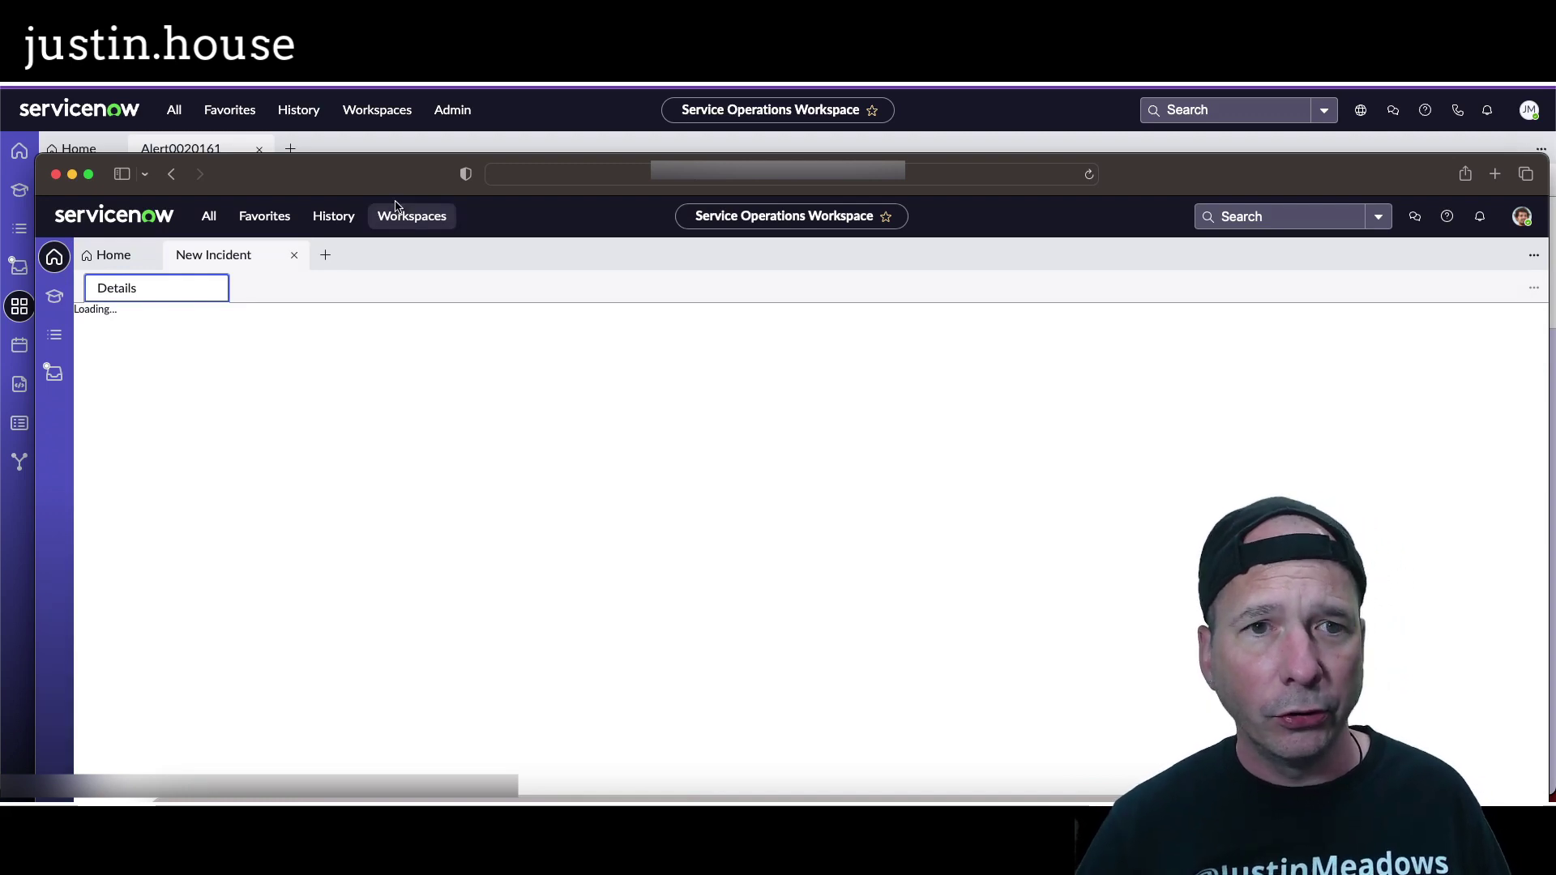
{"action": "left_click_drag", "start_coordinate": [399, 181], "coordinate": [372, 211]}
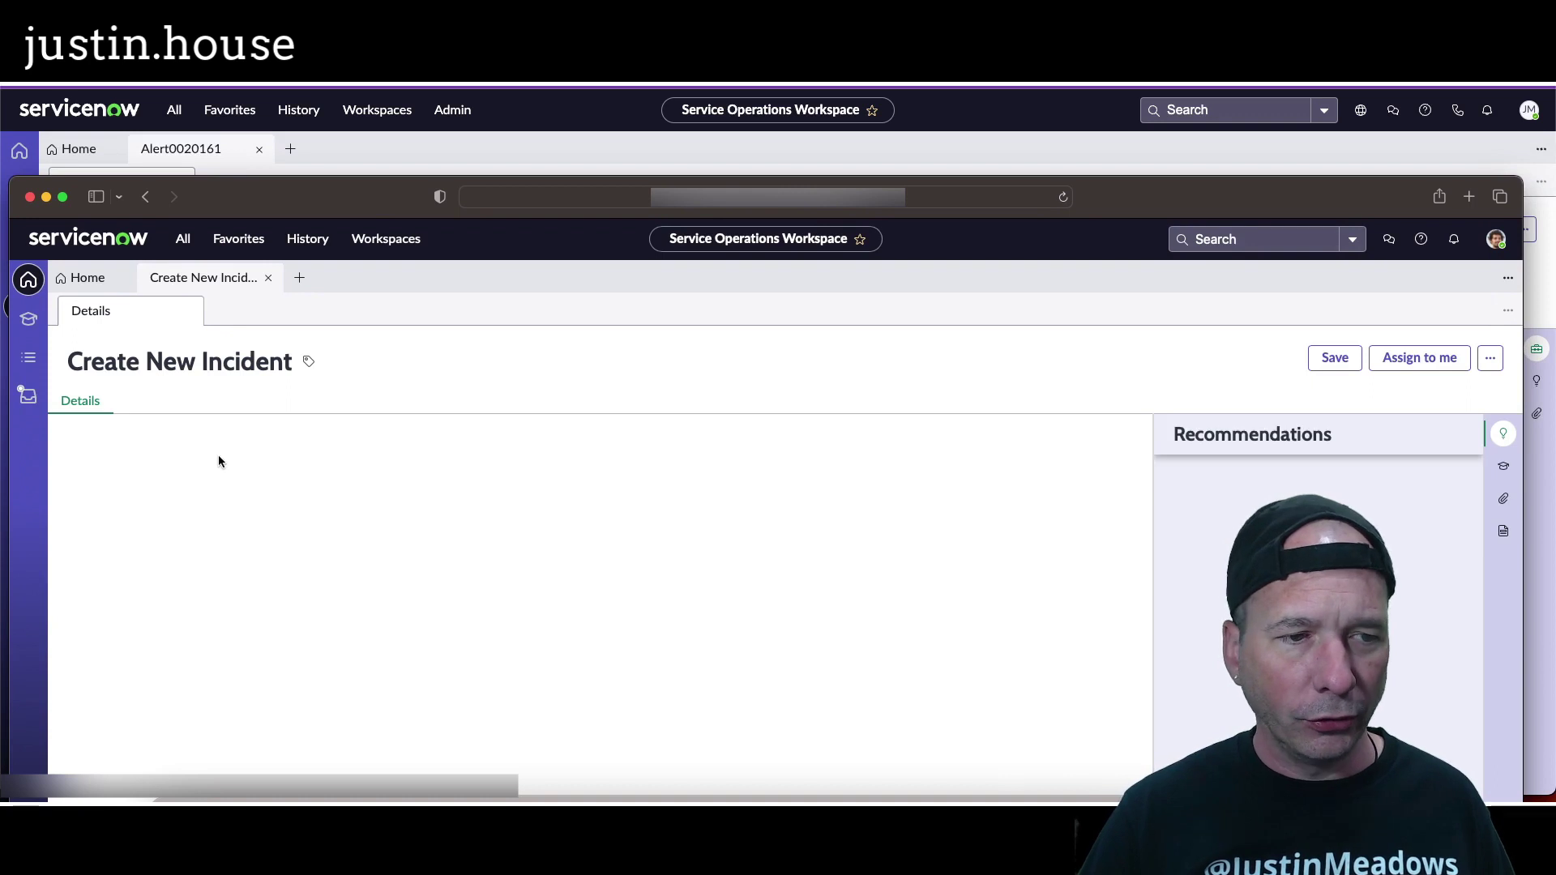
- Enter short description 'demo #3 for YouTube', pick a suggested caller, and set Impact and Urgency to 1 - High
{"action": "left_click", "coordinate": [193, 510]}
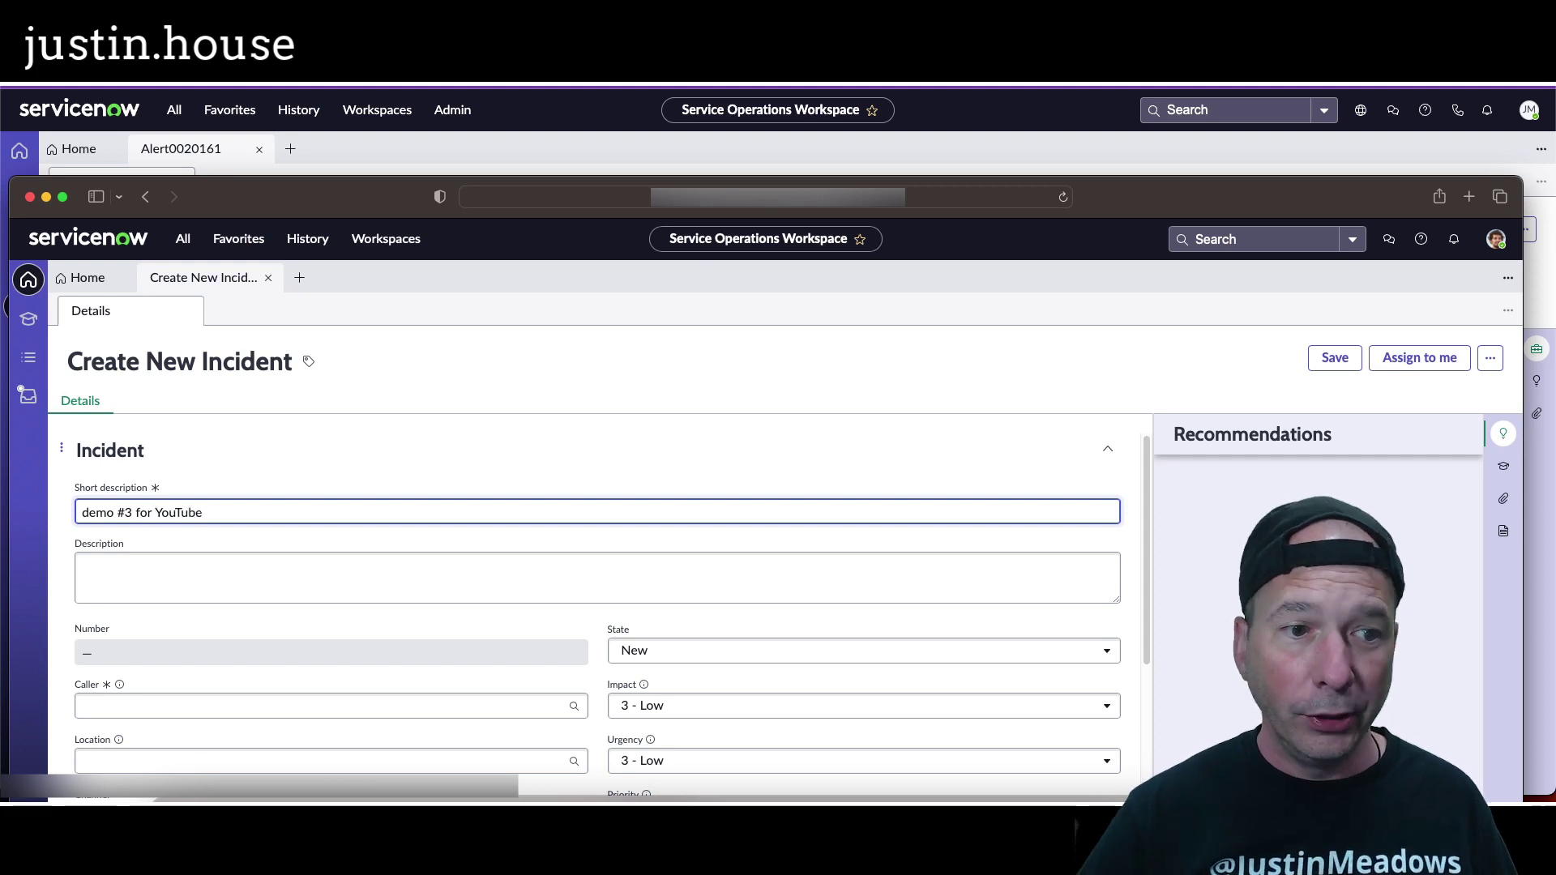
{"action": "scroll", "coordinate": [195, 454], "scroll_direction": "down", "scroll_amount": 3}
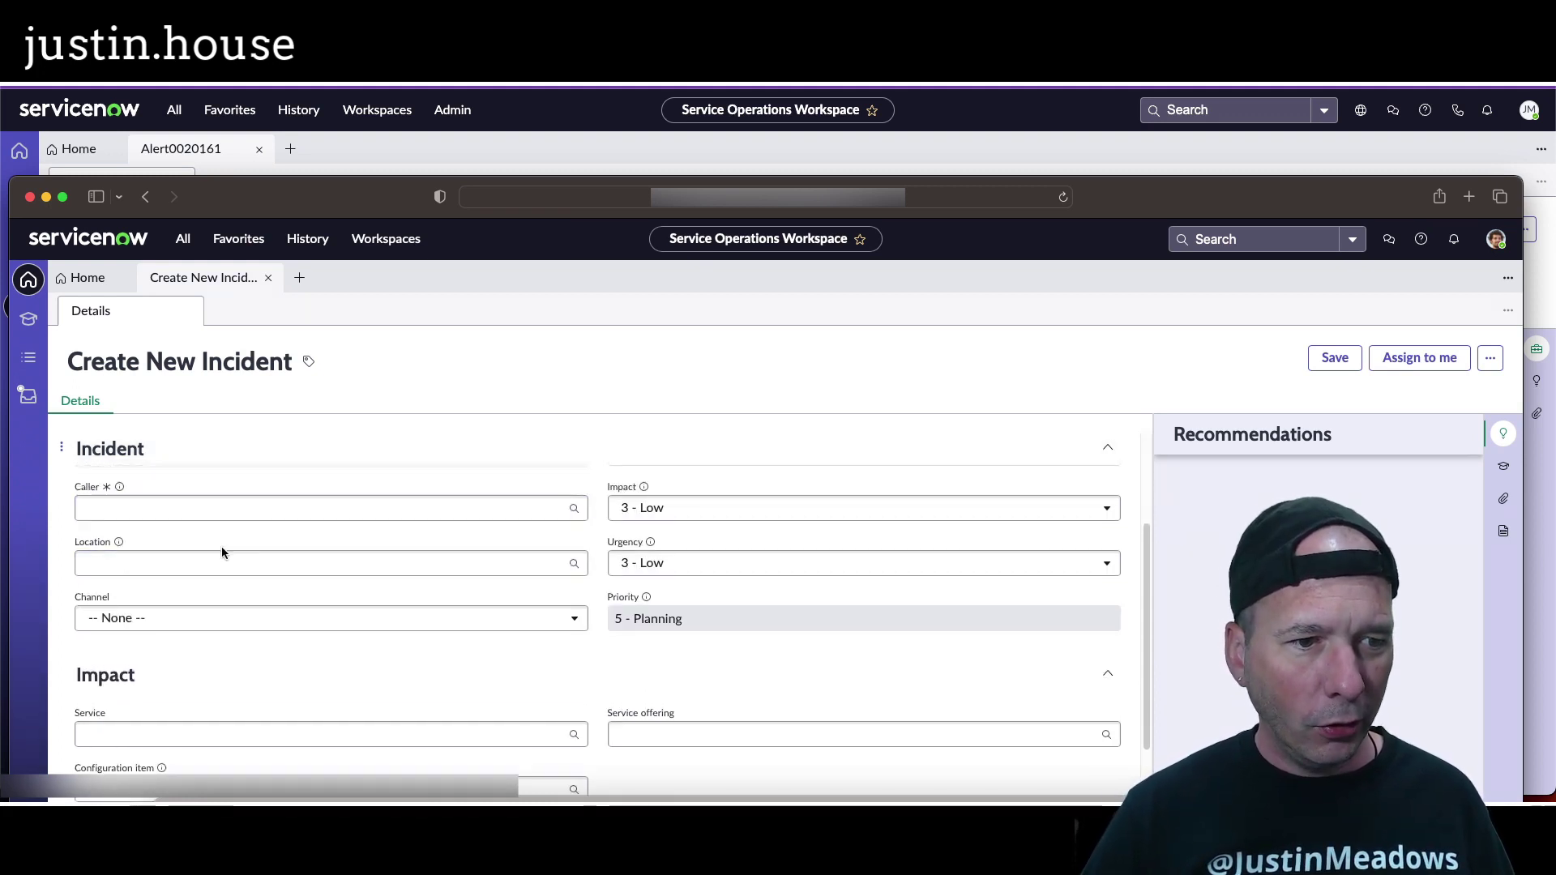
{"action": "left_click", "coordinate": [208, 507]}
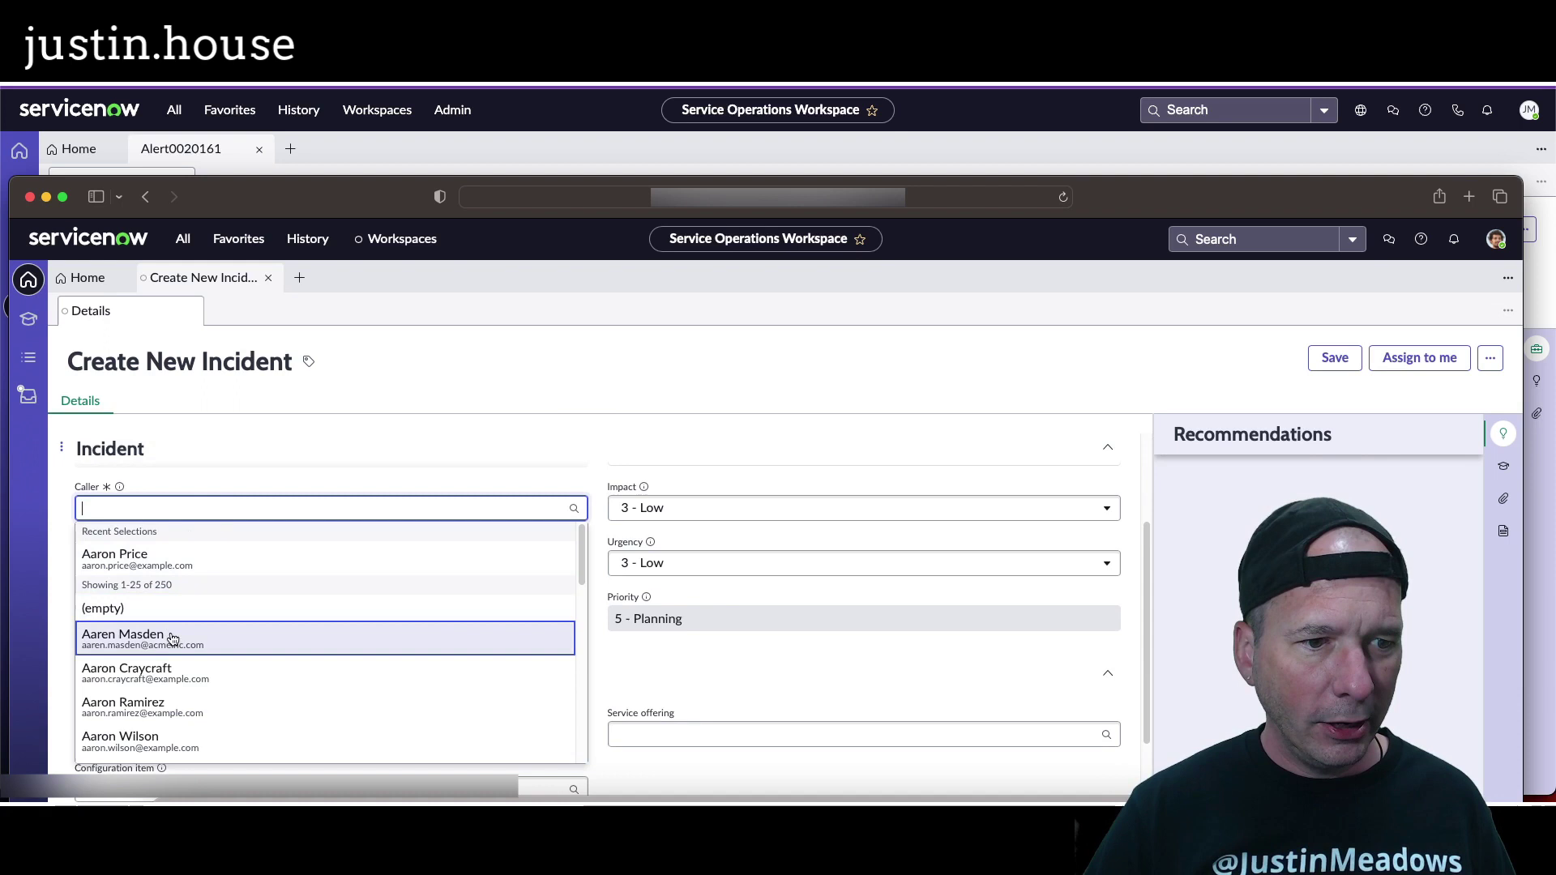
{"action": "left_click", "coordinate": [173, 640]}
{"action": "left_click", "coordinate": [719, 509]}
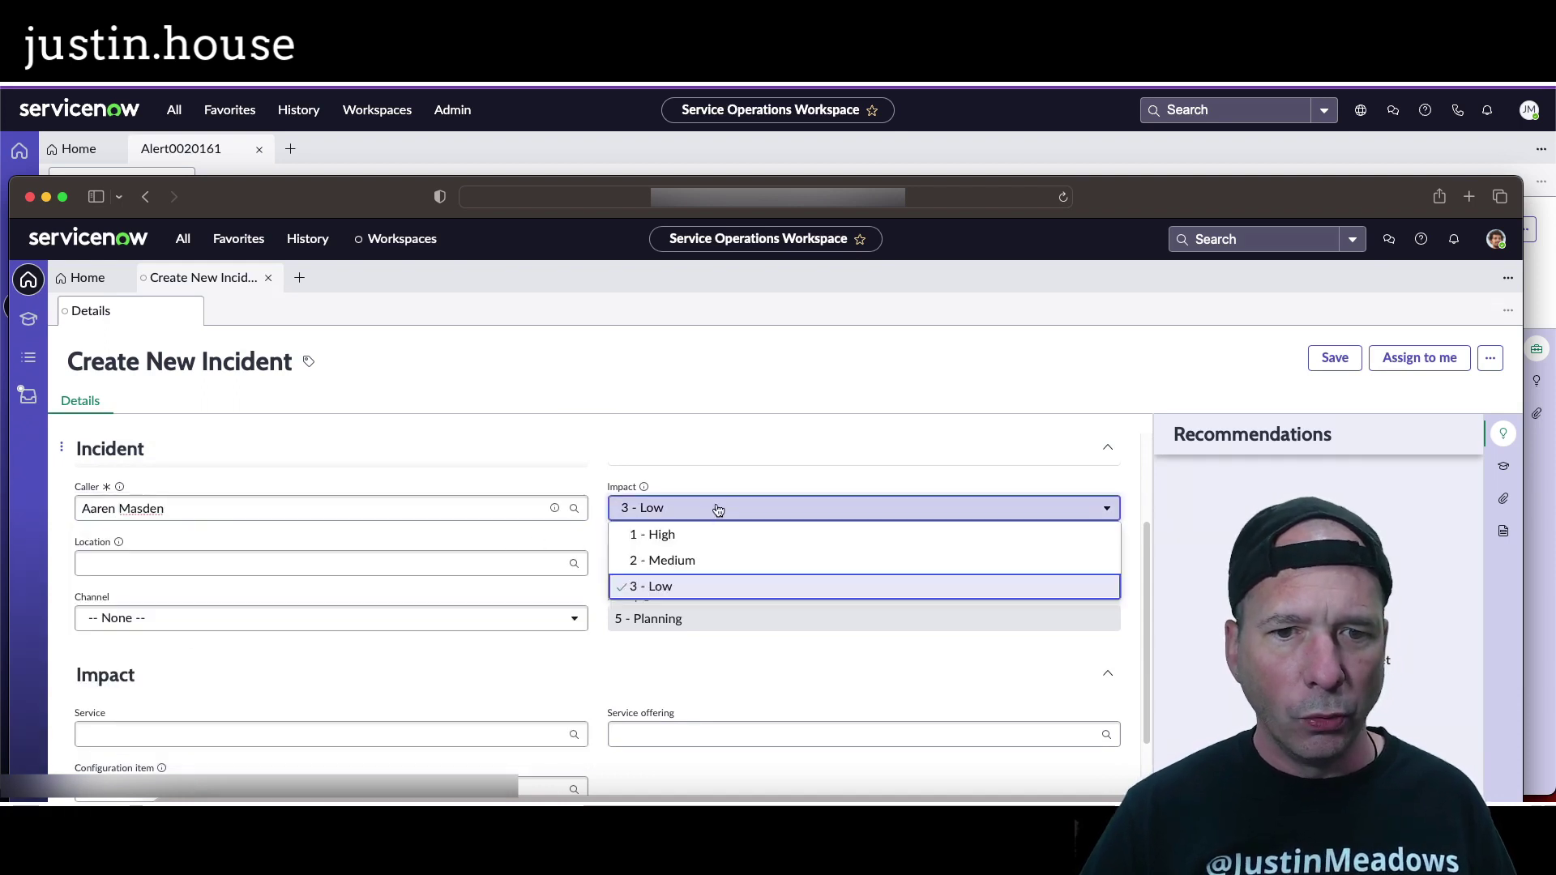
{"action": "left_click", "coordinate": [694, 533]}
{"action": "left_click", "coordinate": [695, 562]}
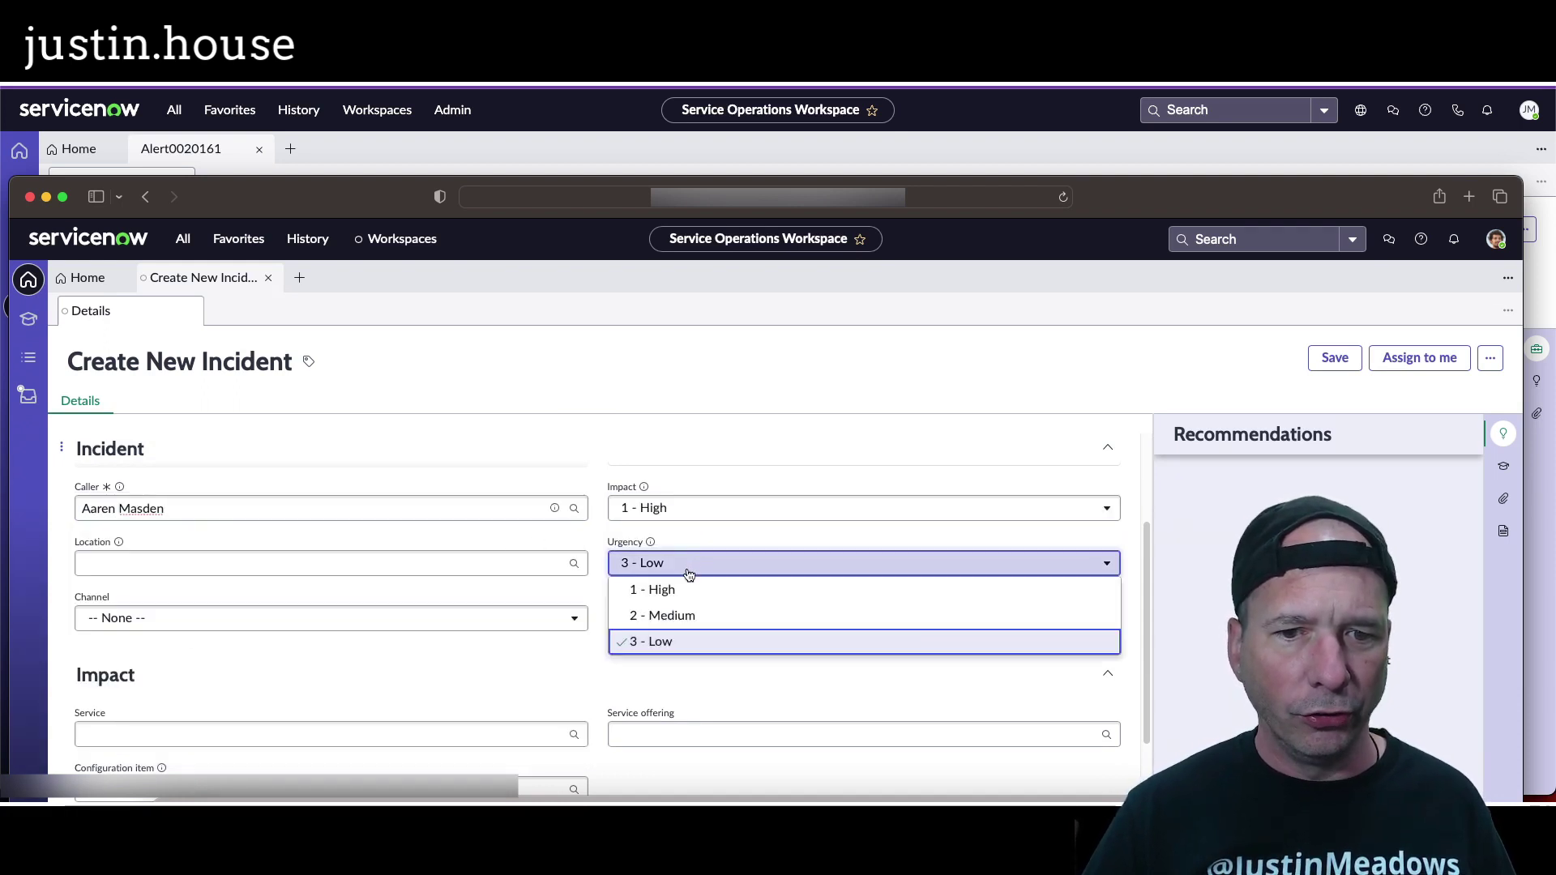
{"action": "left_click", "coordinate": [686, 590]}
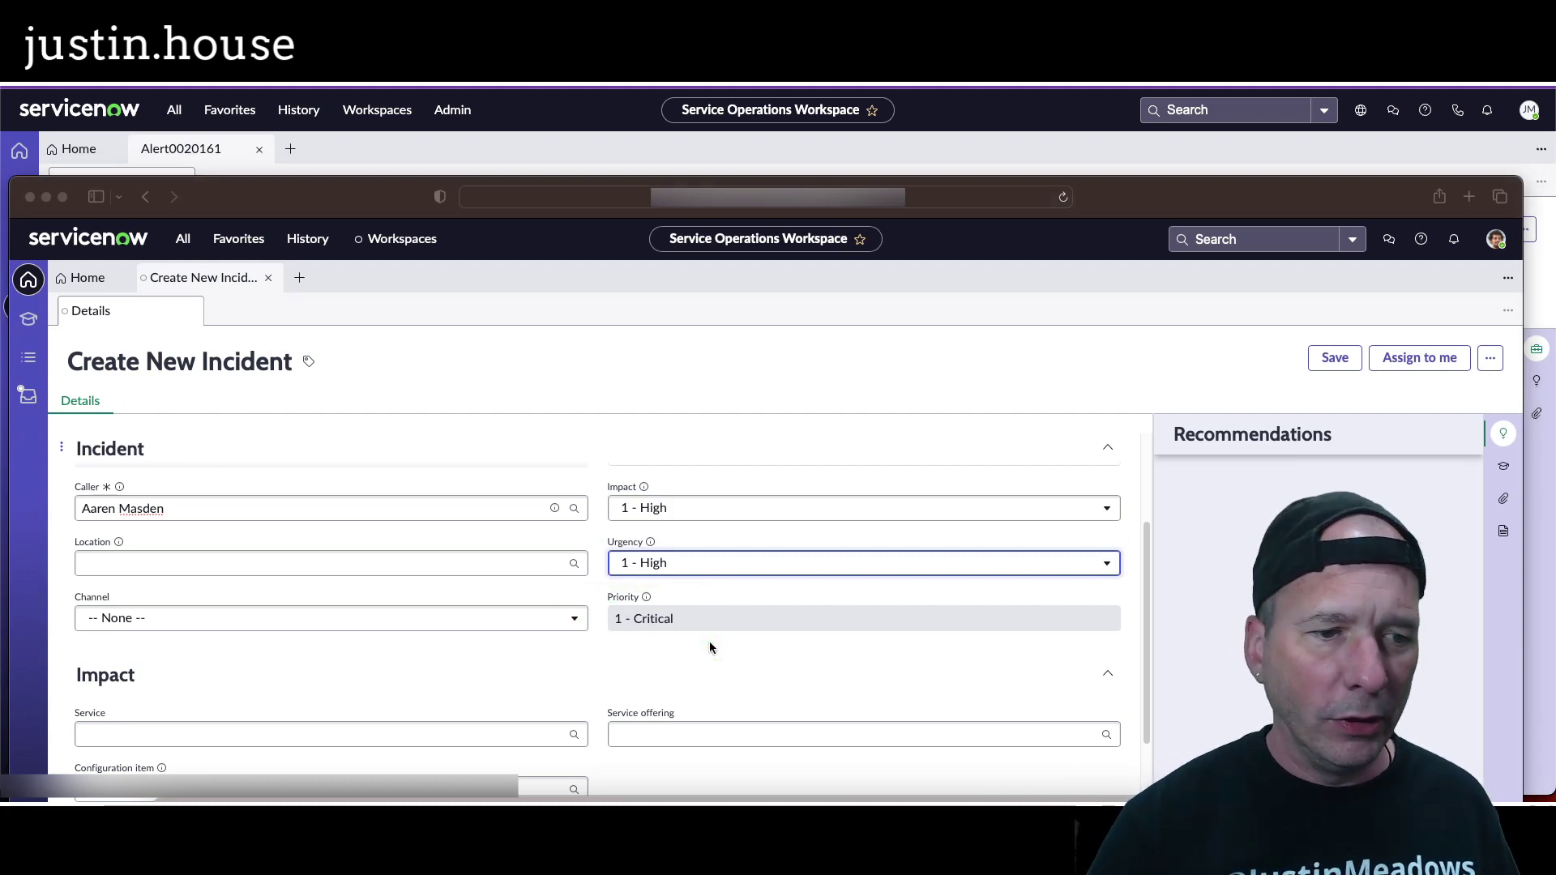
- Assign the incident to the demo user's account in the Assigned to field
{"action": "scroll", "coordinate": [412, 533], "scroll_direction": "down", "scroll_amount": 5}
{"action": "left_click", "coordinate": [671, 528]}
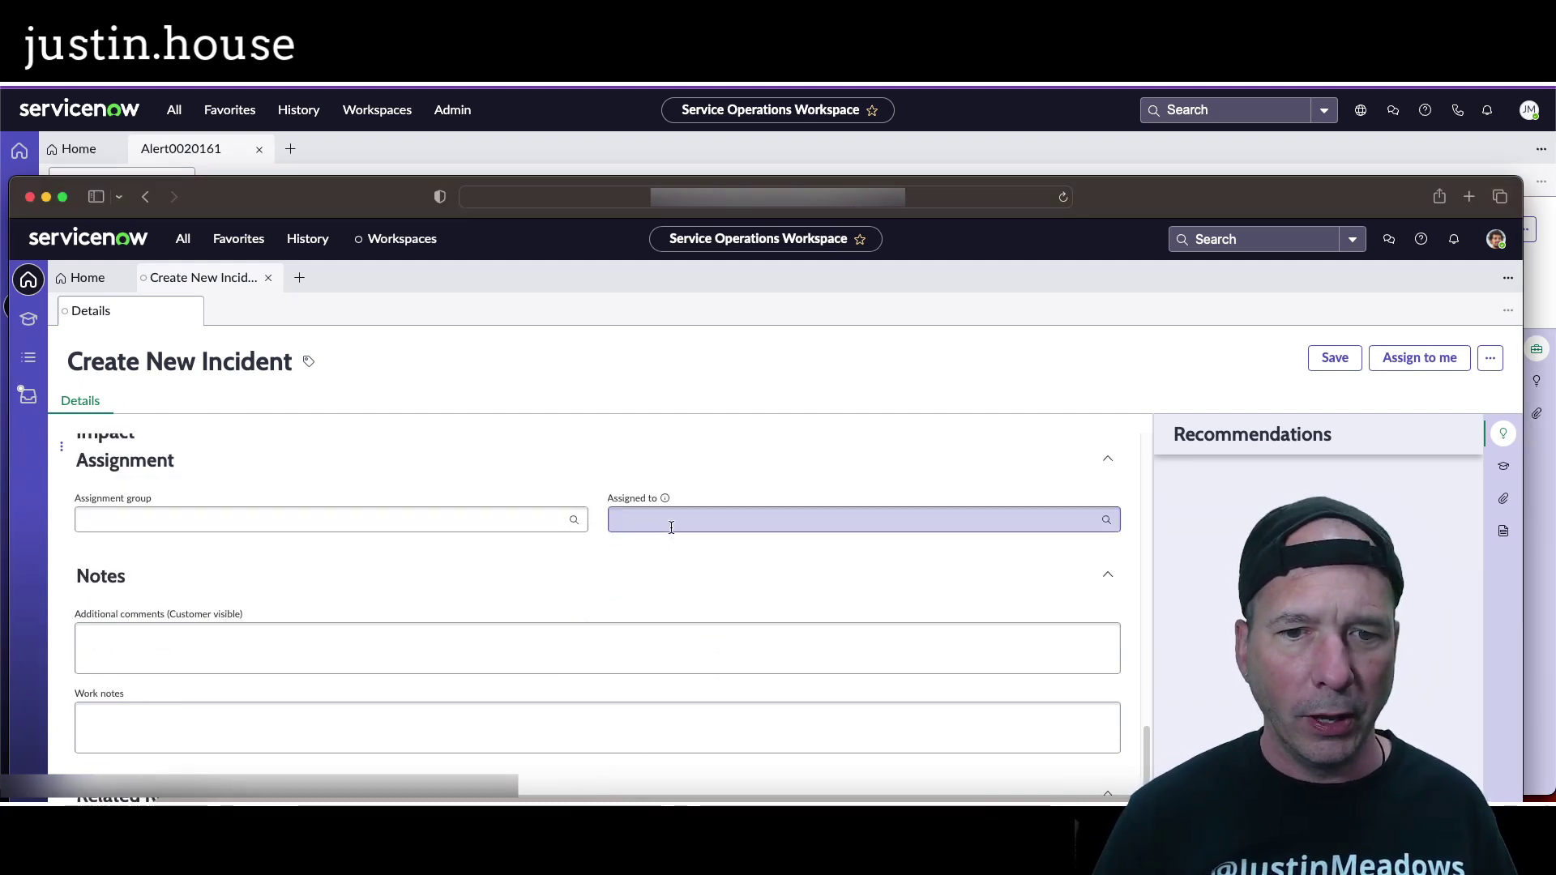
{"action": "type", "text": "justin"}
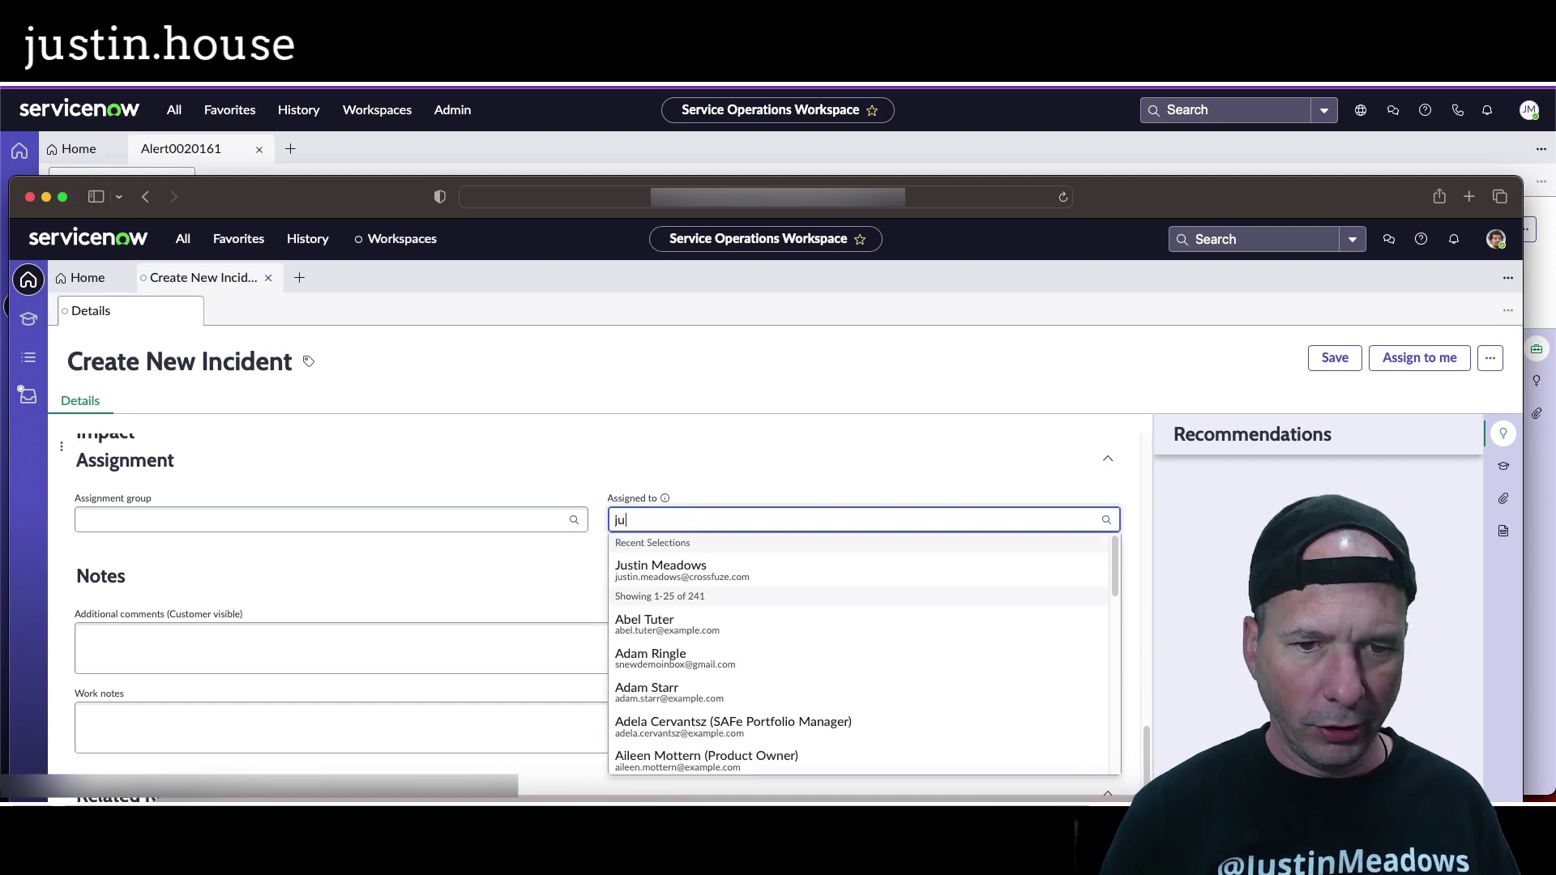
{"action": "left_click", "coordinate": [707, 568]}
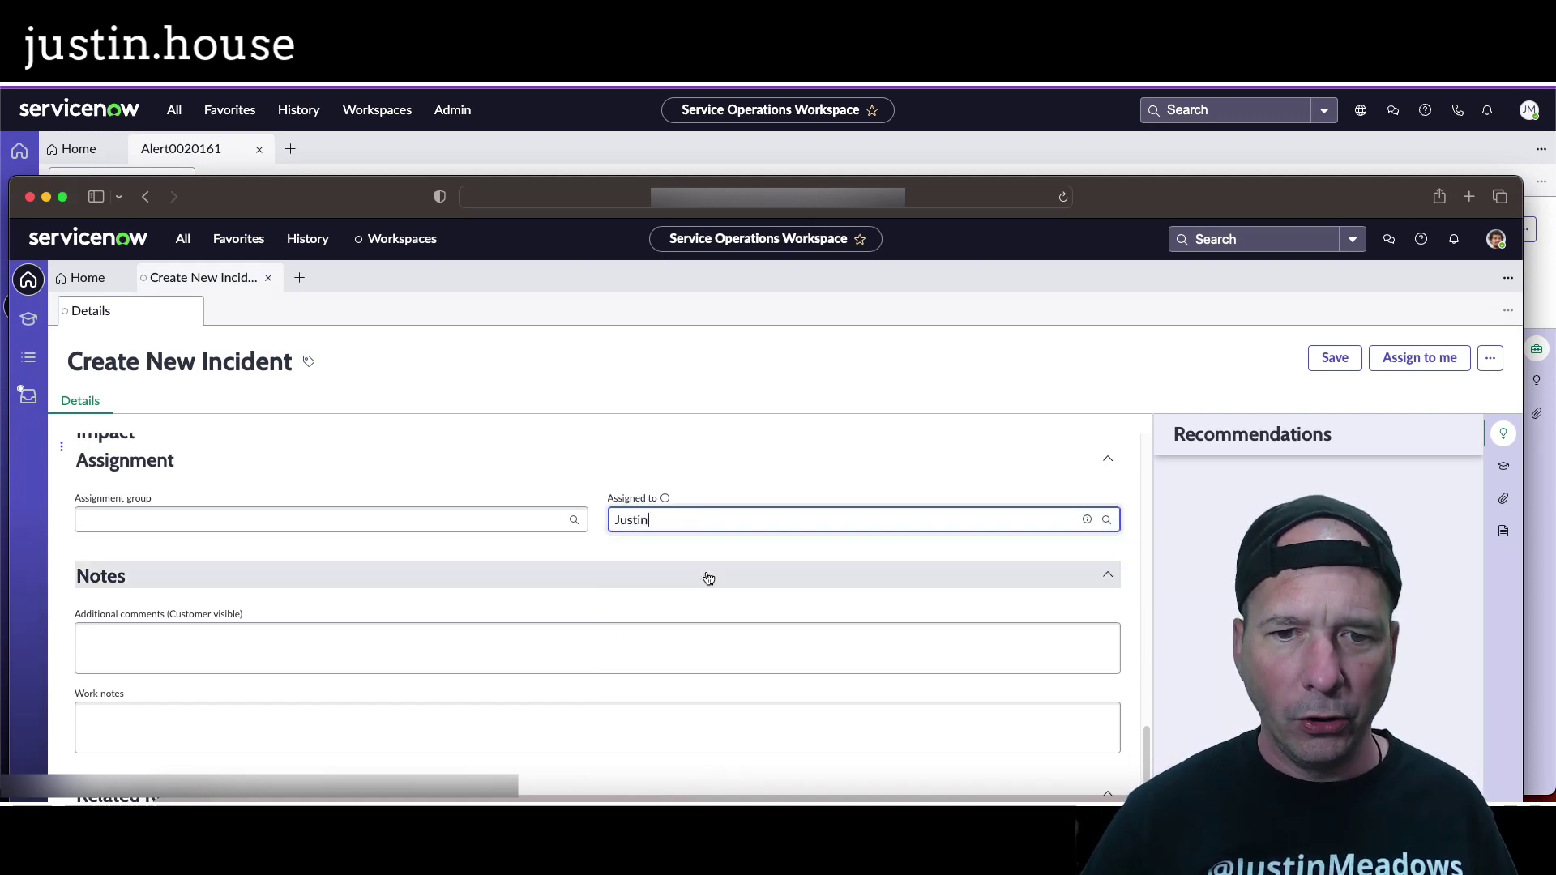
{"action": "left_click", "coordinate": [741, 459]}
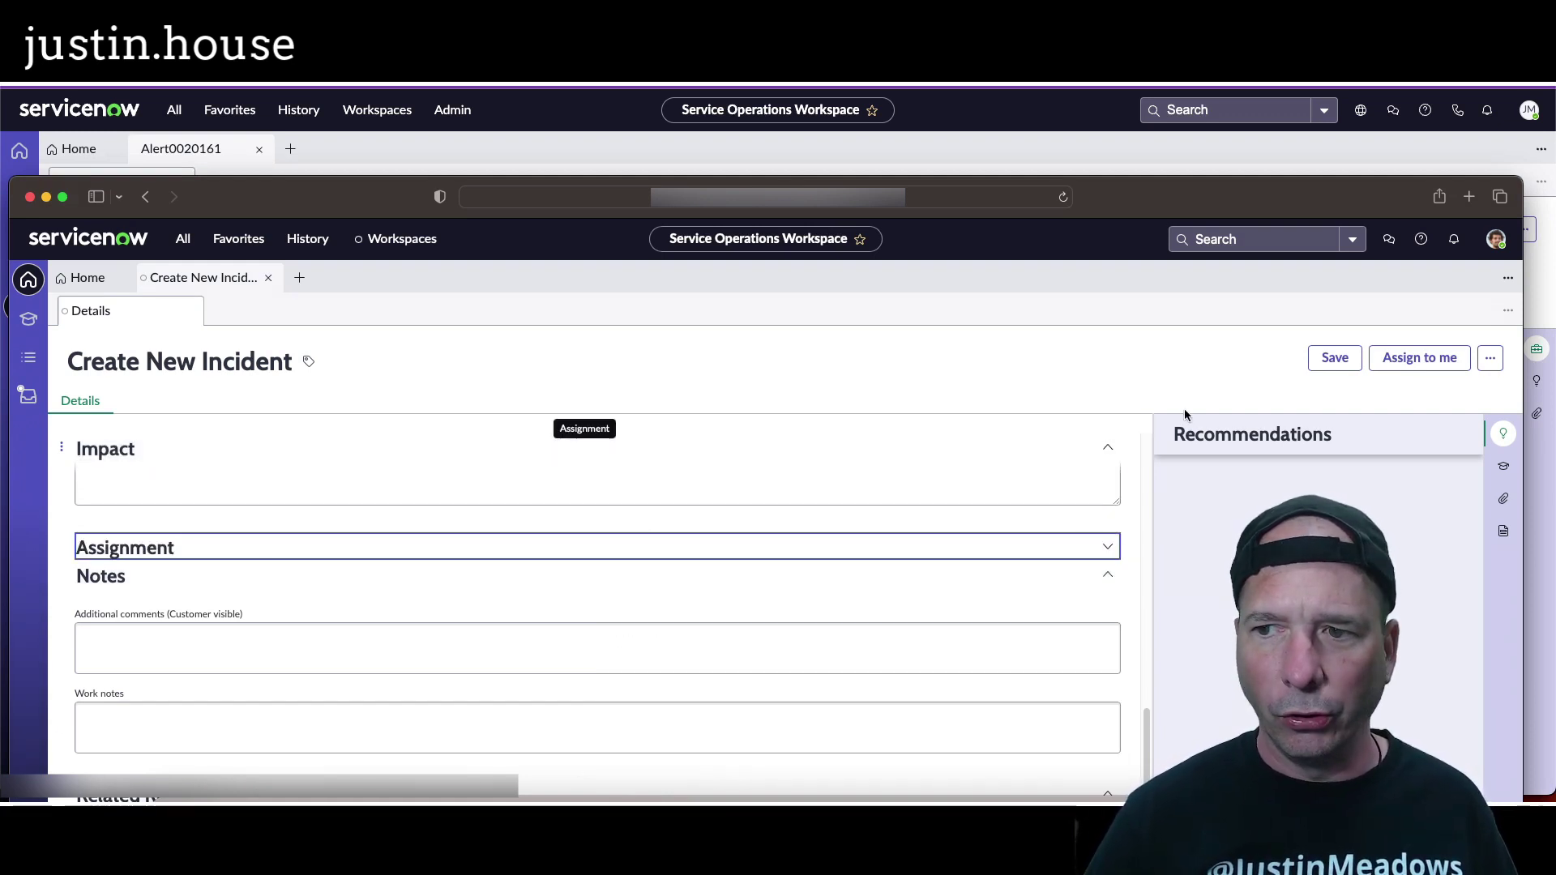
- Save the incident, reposition the second window, and reopen the Assignment section to check the assignee
{"action": "left_click", "coordinate": [1335, 359]}
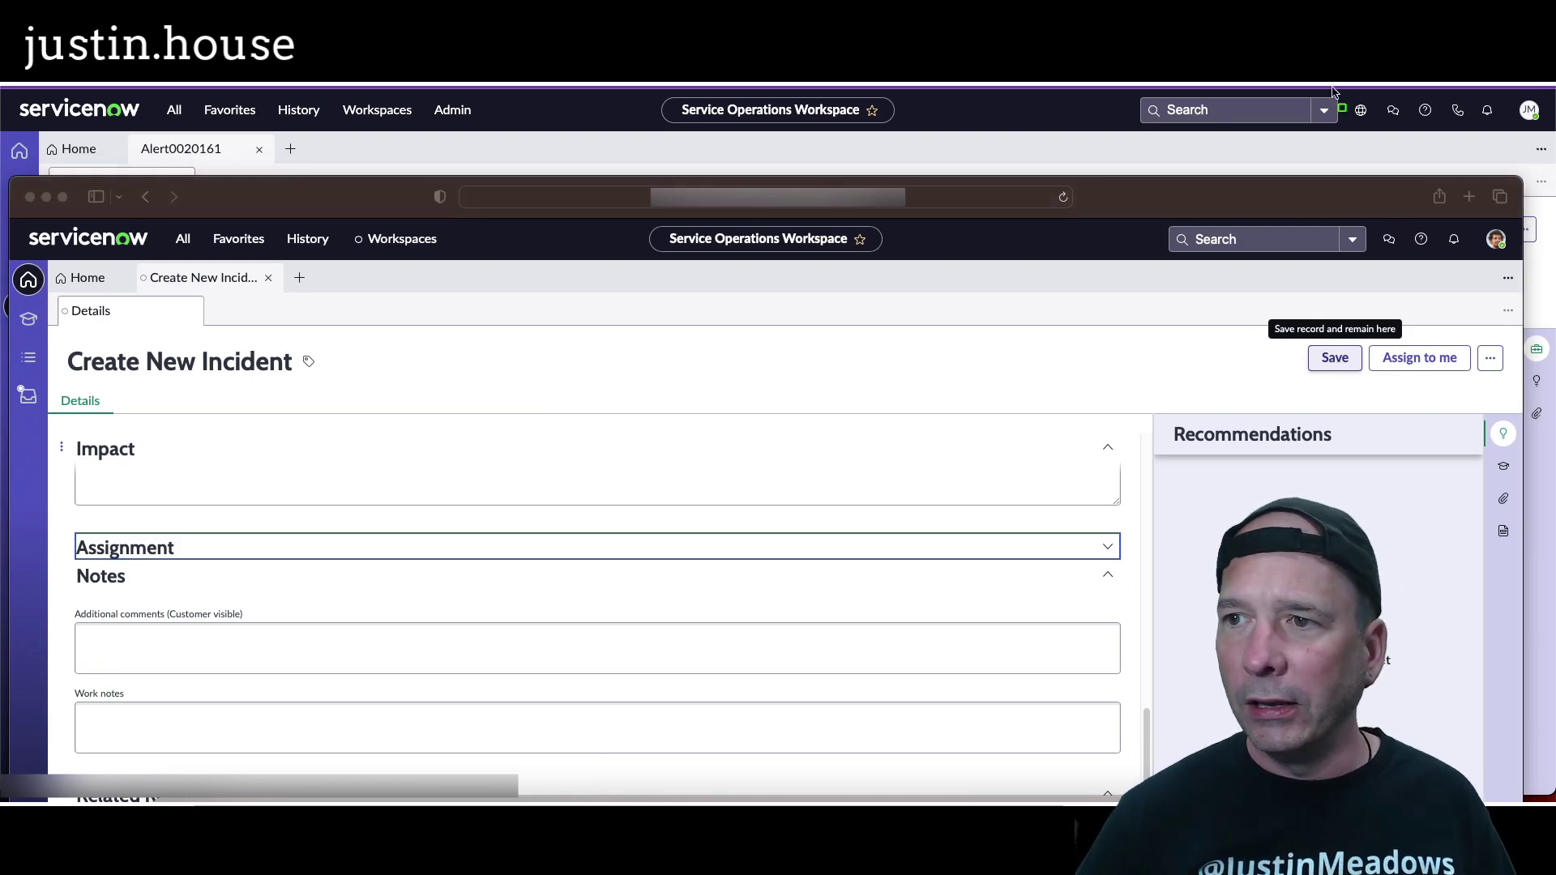
{"action": "left_click_drag", "start_coordinate": [1275, 97], "coordinate": [1555, 188]}
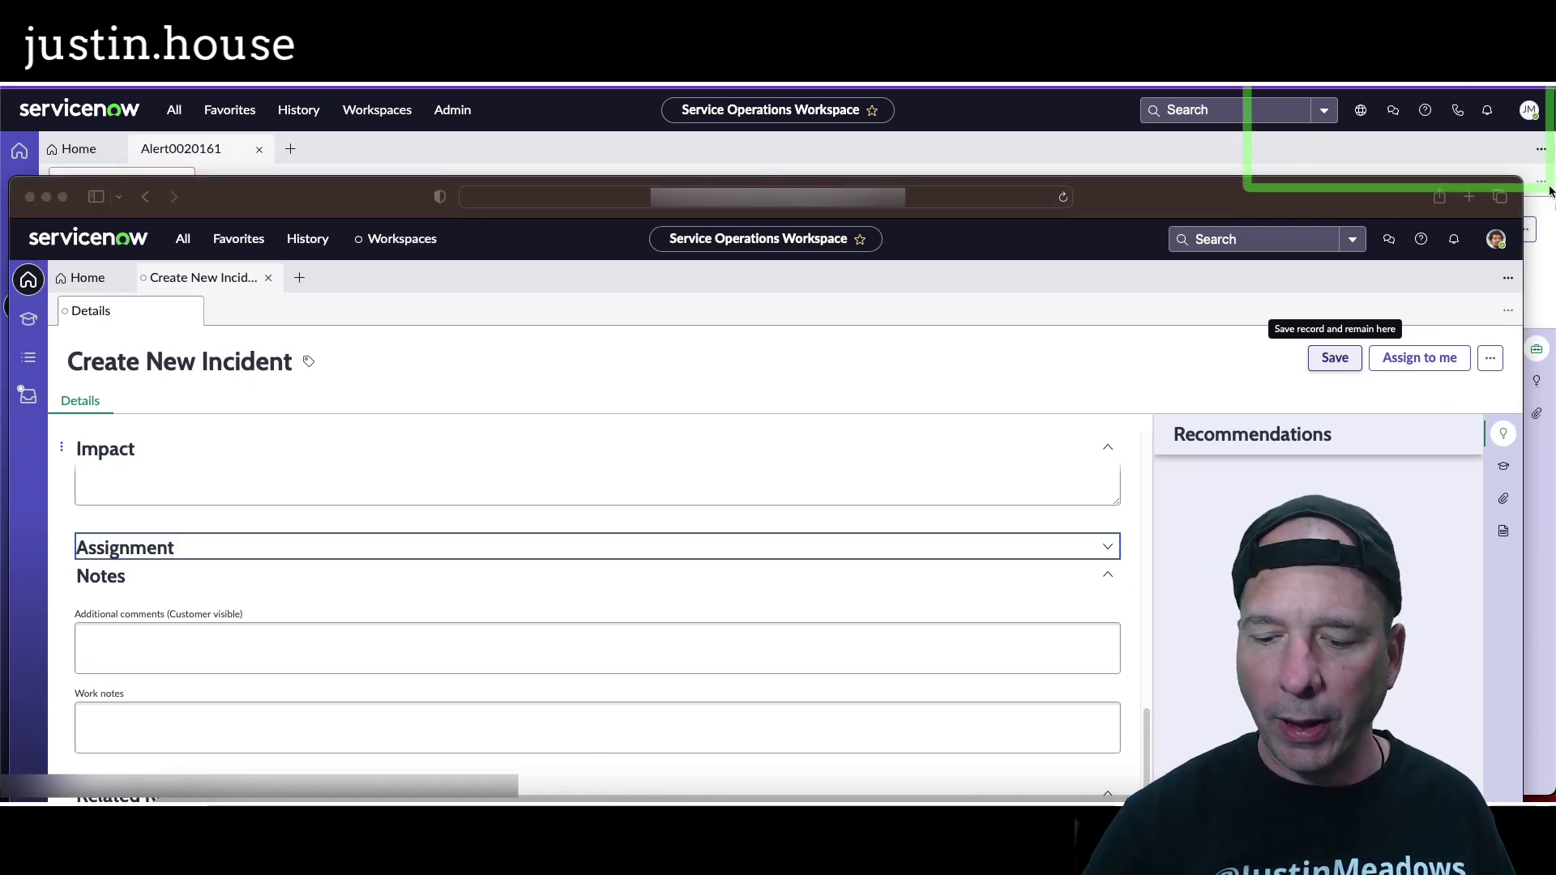
{"action": "left_click_drag", "start_coordinate": [1216, 178], "coordinate": [1228, 254]}
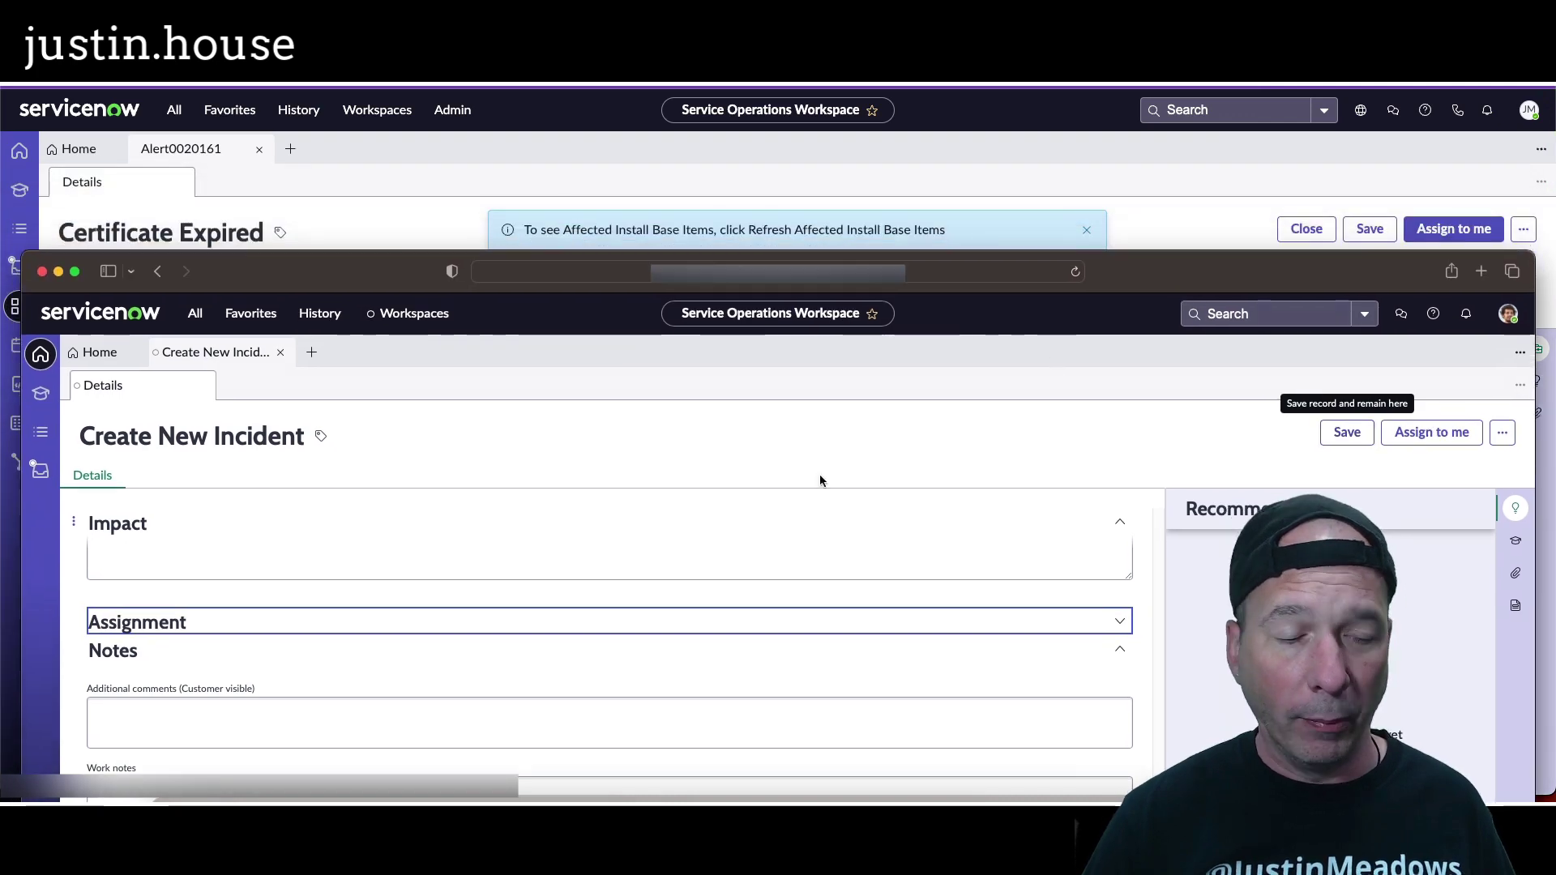
{"action": "left_click", "coordinate": [199, 624]}
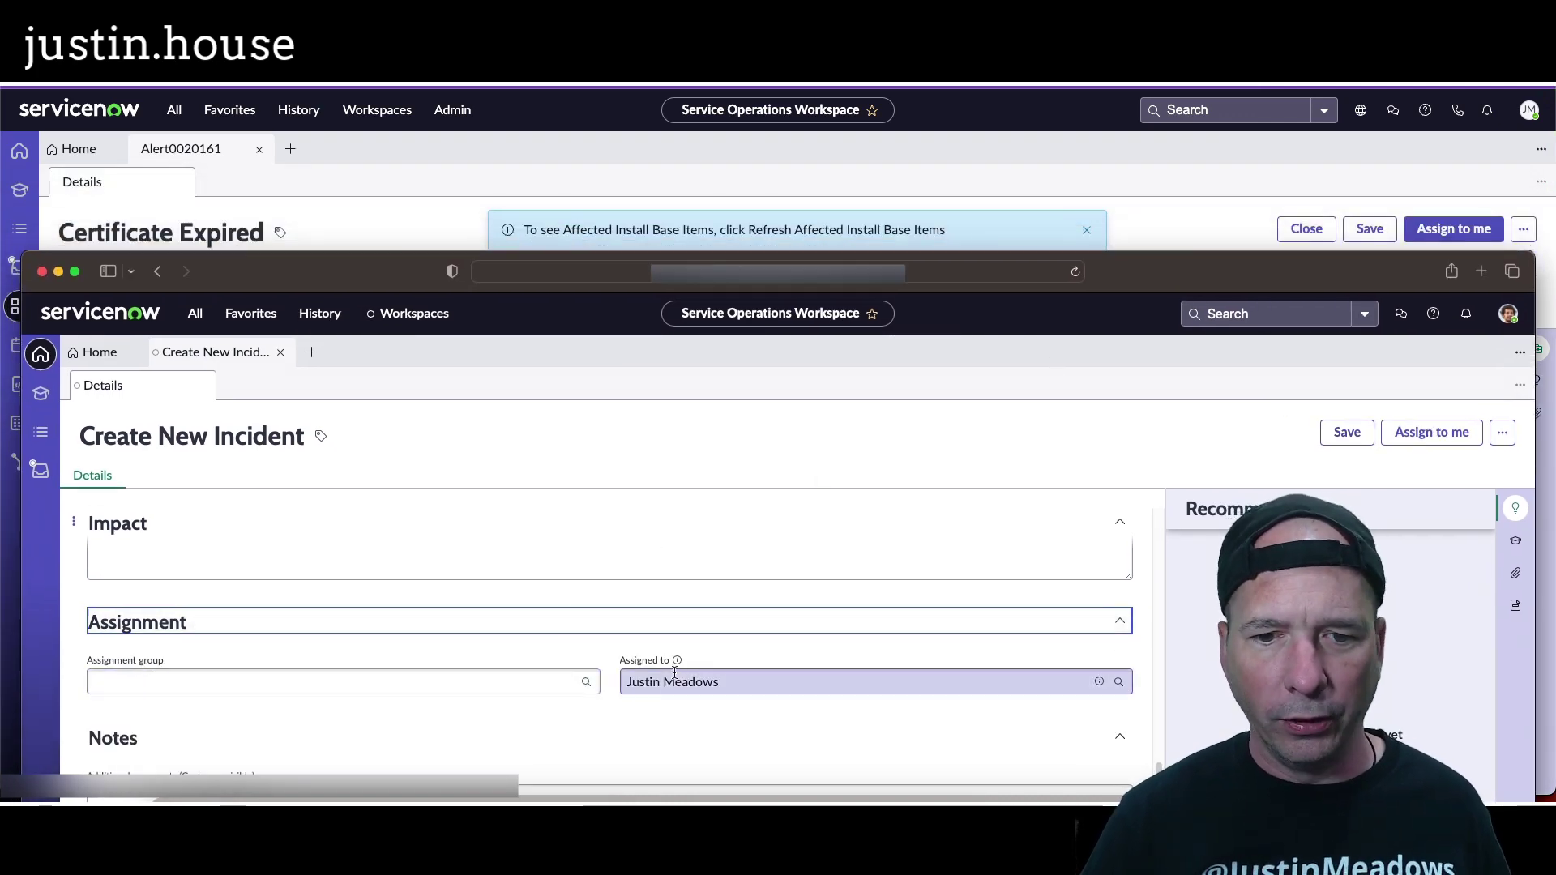
- Save critical incident 'demo #3 for YouTube' and view the 'New Critical Incident!' alert under the bell
{"action": "left_click", "coordinate": [1347, 435]}
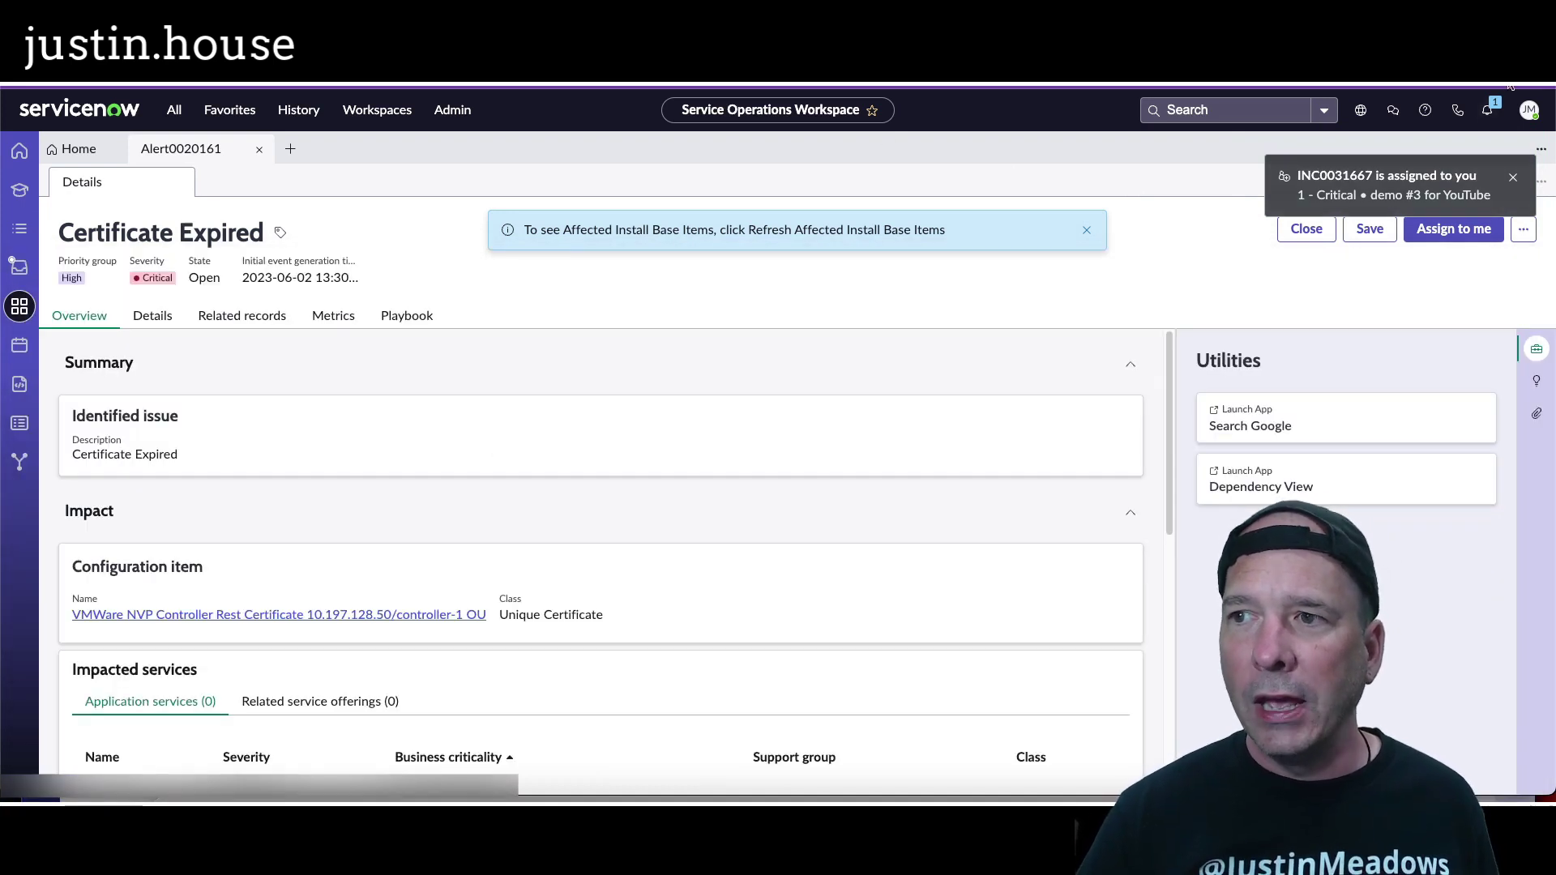
{"action": "left_click", "coordinate": [1487, 111]}
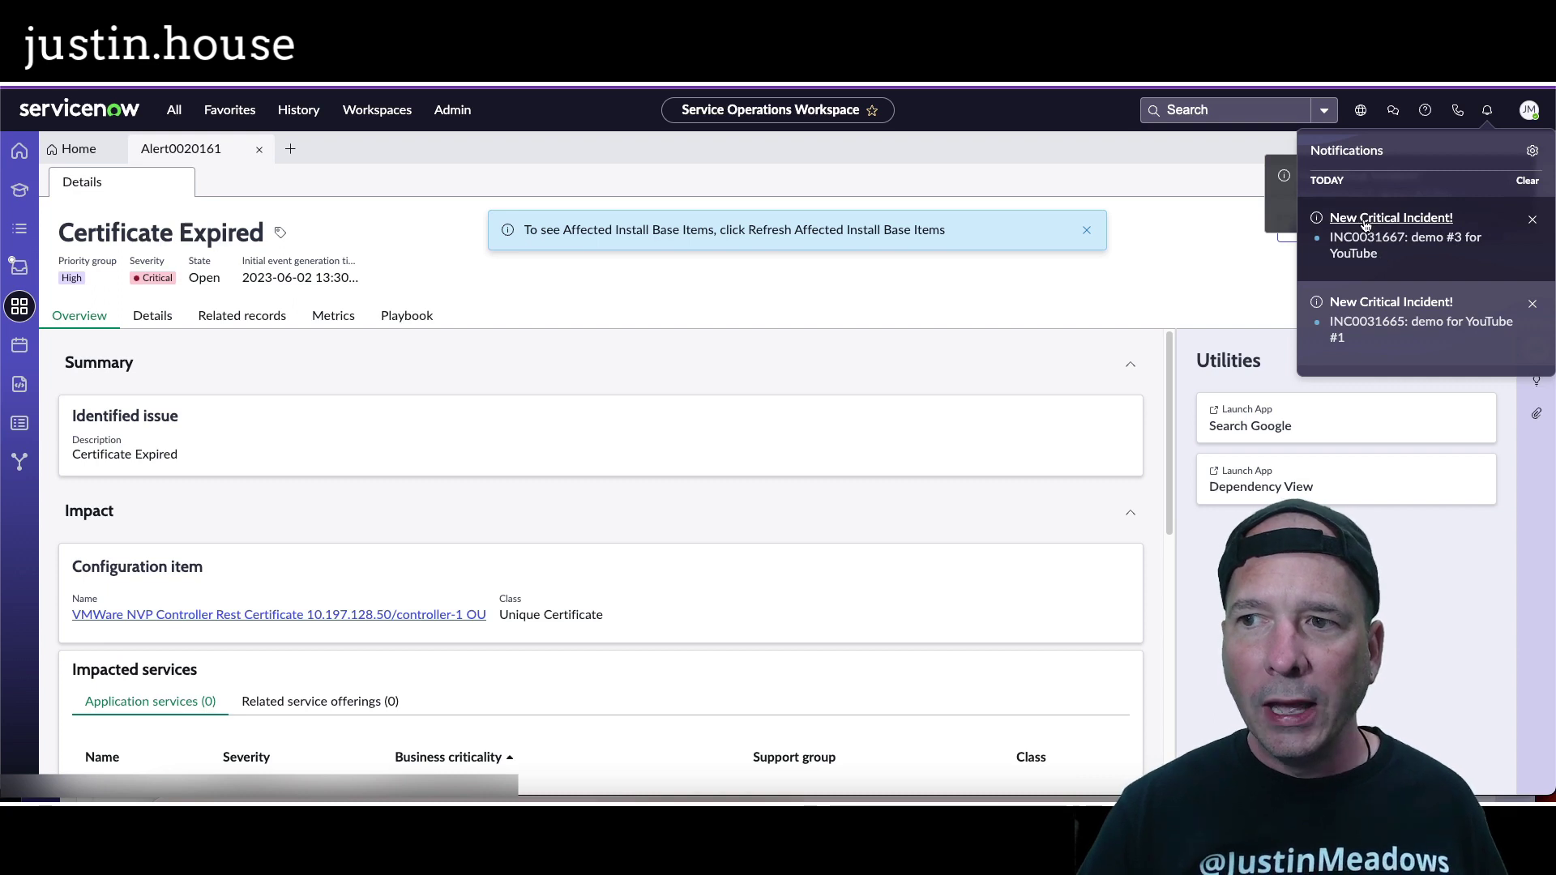
- Open INC0031667 from its New Critical Incident notification into a new workspace Record tab
{"action": "left_click", "coordinate": [1370, 219]}
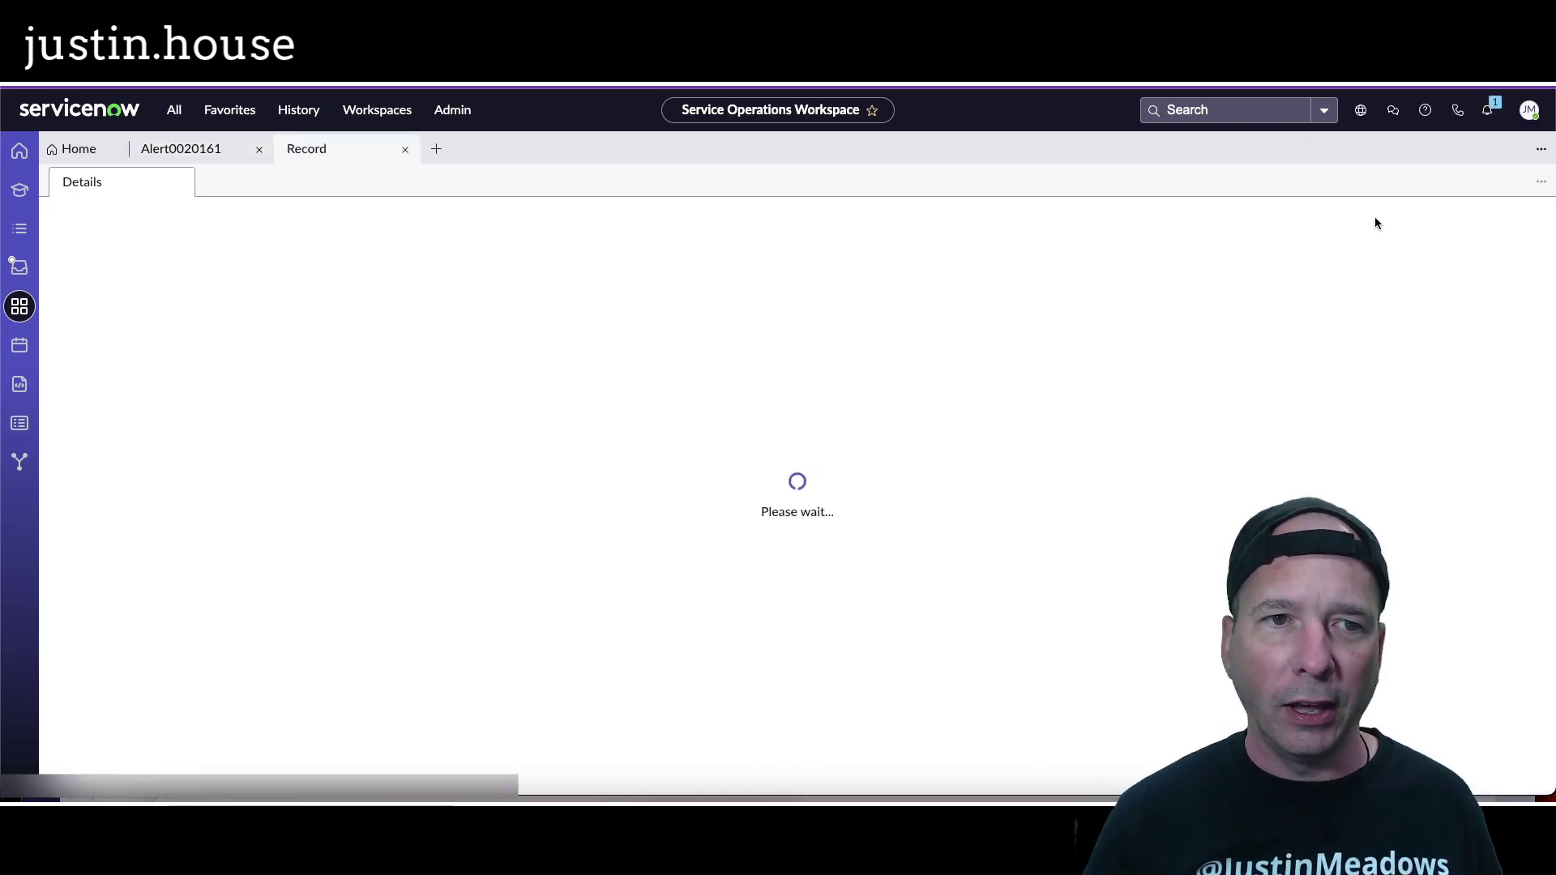